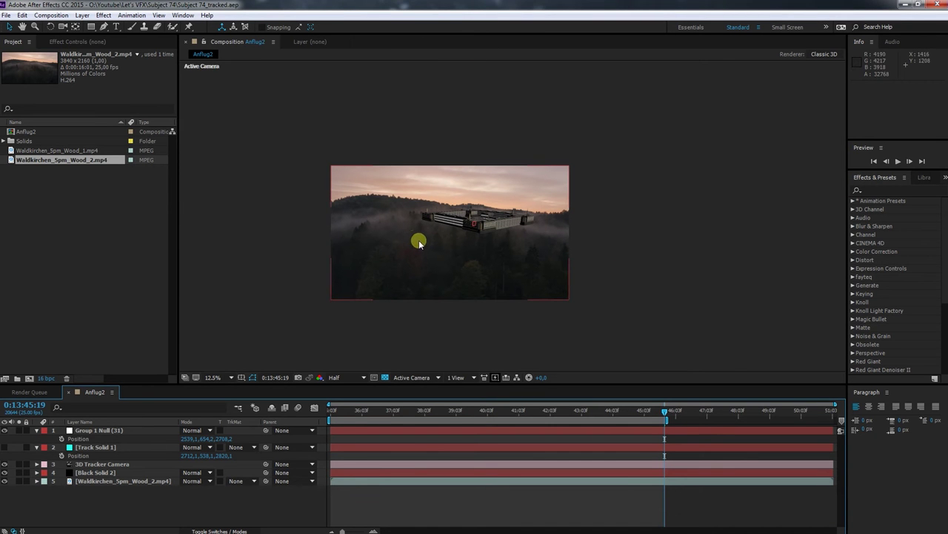
# Step: Create a composition from Waldkirchen_5pm_Wood_1.mp4 and add a 3840 x 2160 px solid named "Element Heli"
pyautogui.click(68, 392)
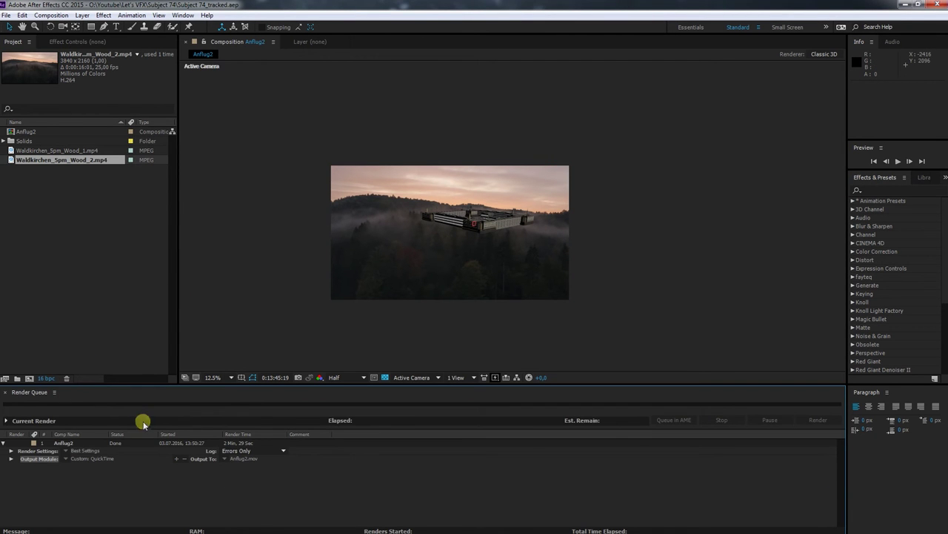
pyautogui.moveTo(27, 150); pyautogui.dragTo(29, 378)
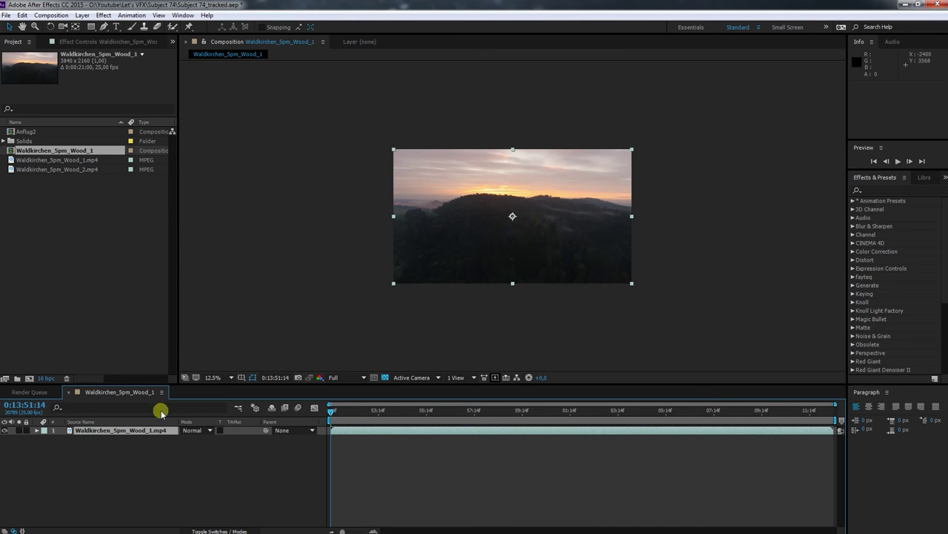
pyautogui.hotkey('ctrl', 'k')
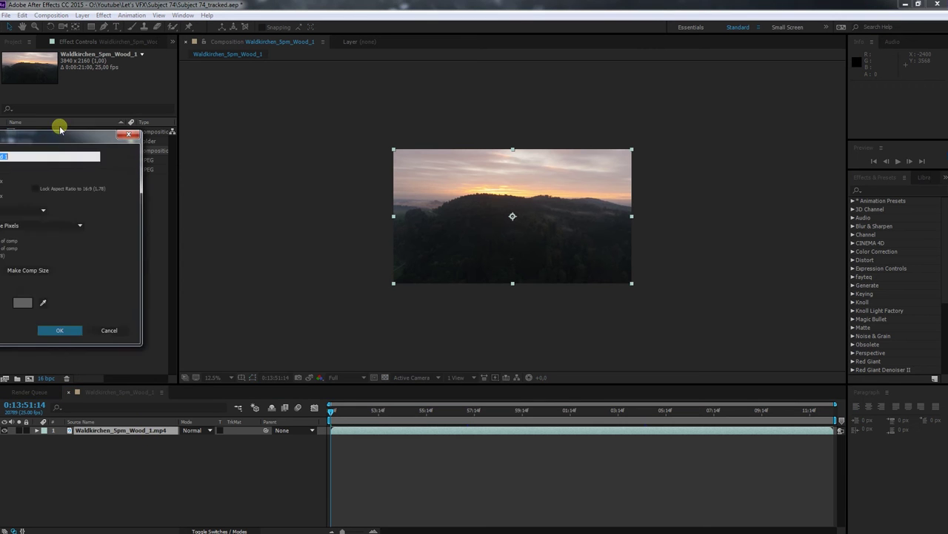
pyautogui.hotkey('ctrl', 'y')
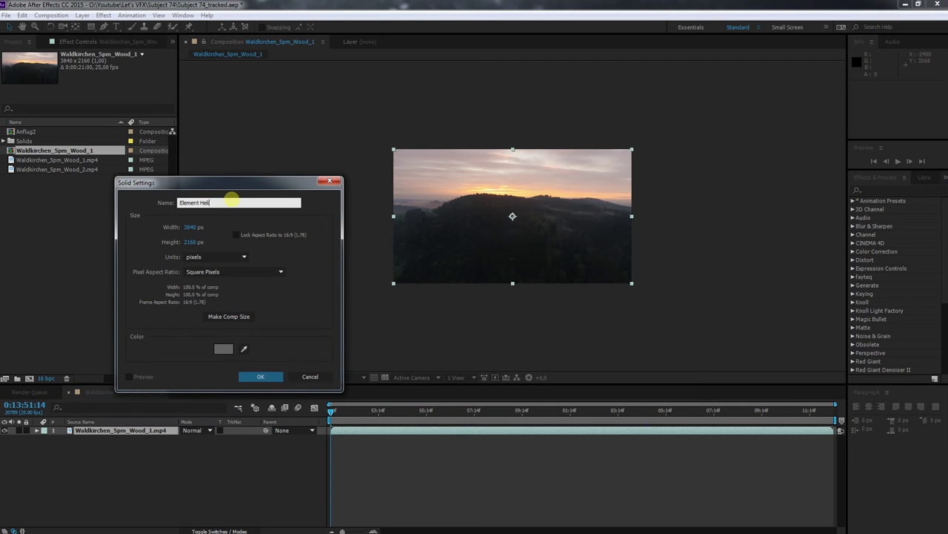
pyautogui.press('Return')
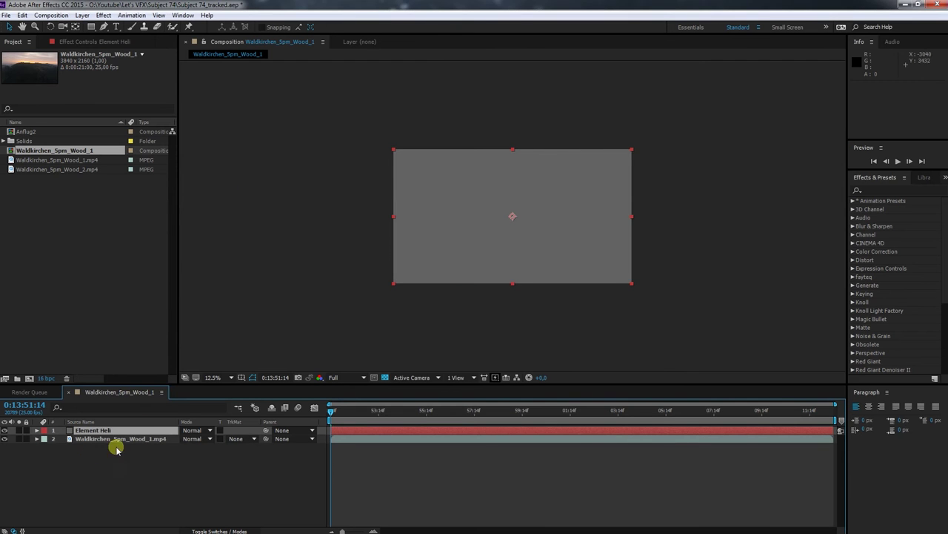
# Step: Find the Video Copilot Element effect and apply it to the Element Heli solid
pyautogui.click(897, 189)
pyautogui.write('eleem')
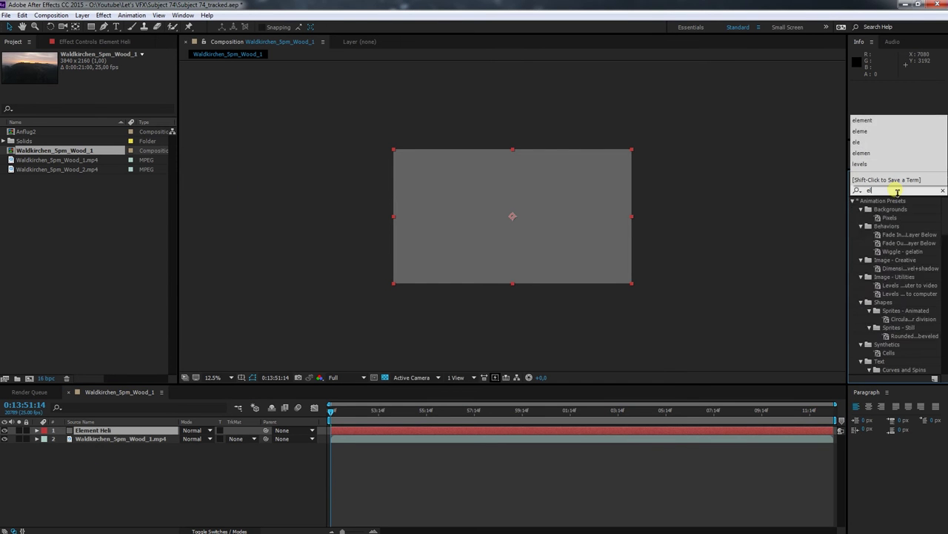
pyautogui.press('BackSpace')
pyautogui.press('BackSpace')
pyautogui.press('BackSpace')
pyautogui.press('BackSpace')
pyautogui.press('BackSpace')
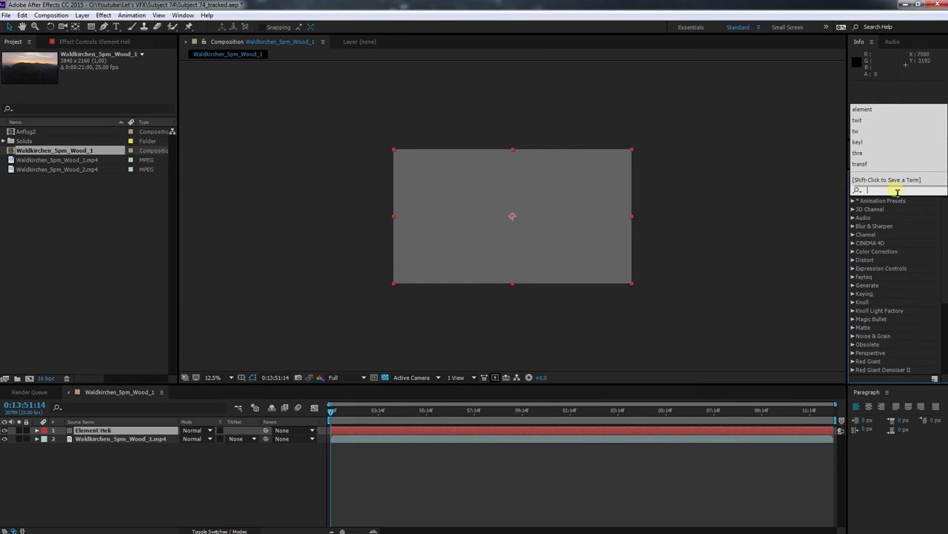
pyautogui.write('element')
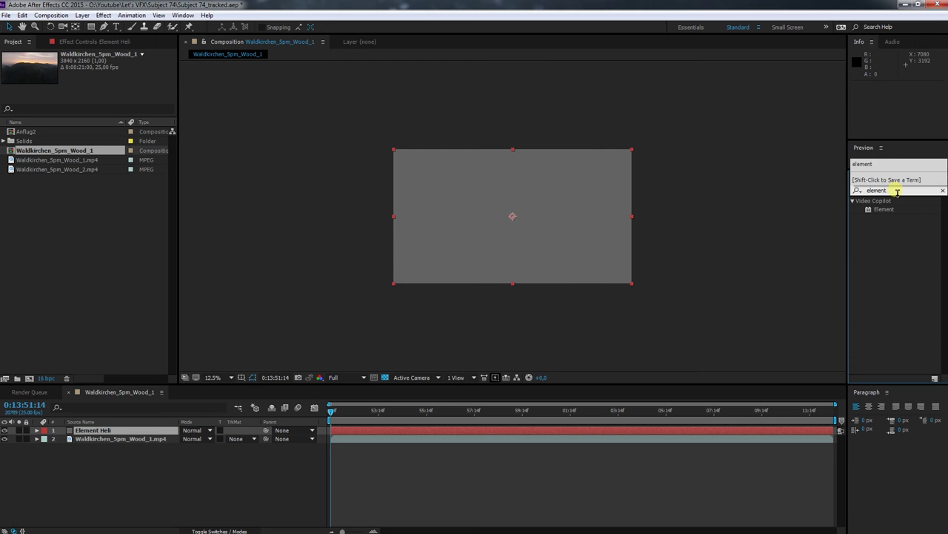
pyautogui.moveTo(889, 209); pyautogui.dragTo(563, 216)
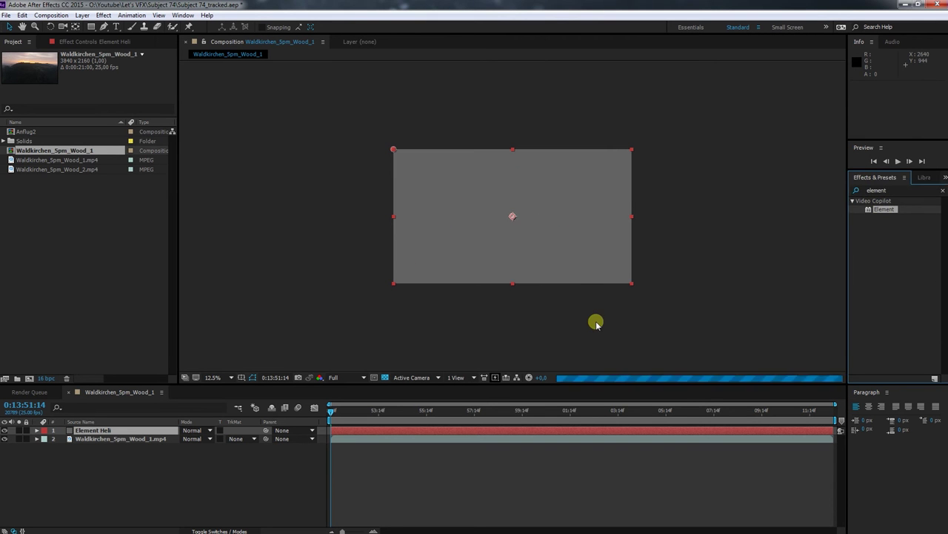
# Step: Open Element's Scene Setup and add the helicopter(trupi) model from the Helicopter UH-60 Blackhawk folder
pyautogui.click(47, 84)
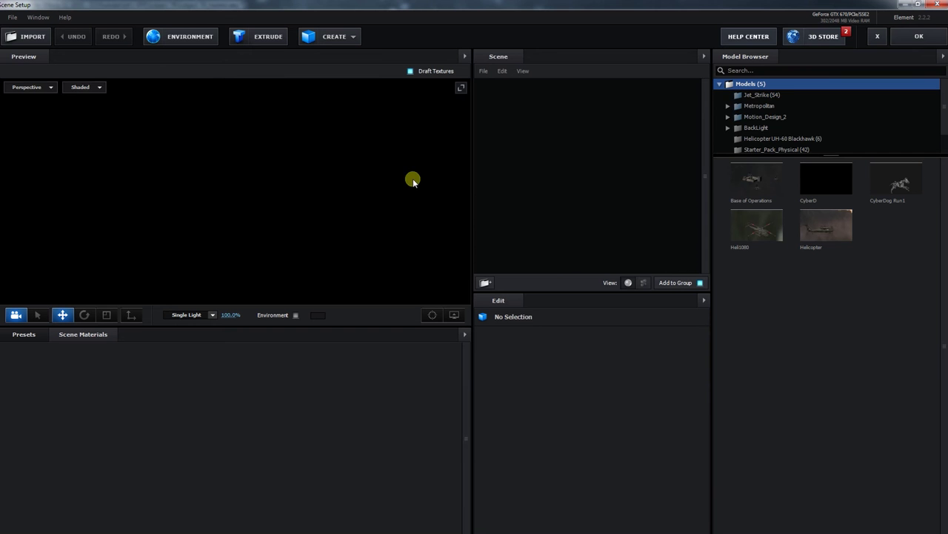
pyautogui.click(757, 234)
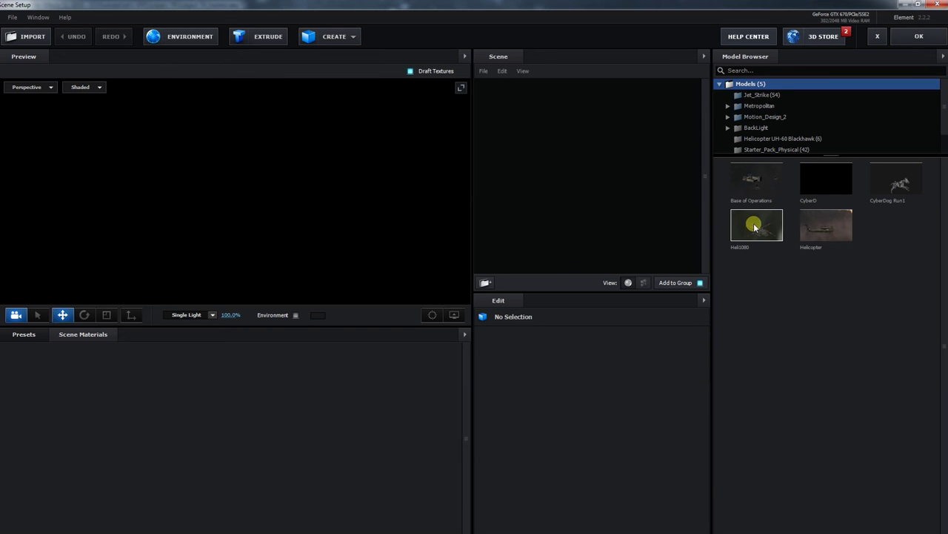
pyautogui.click(750, 138)
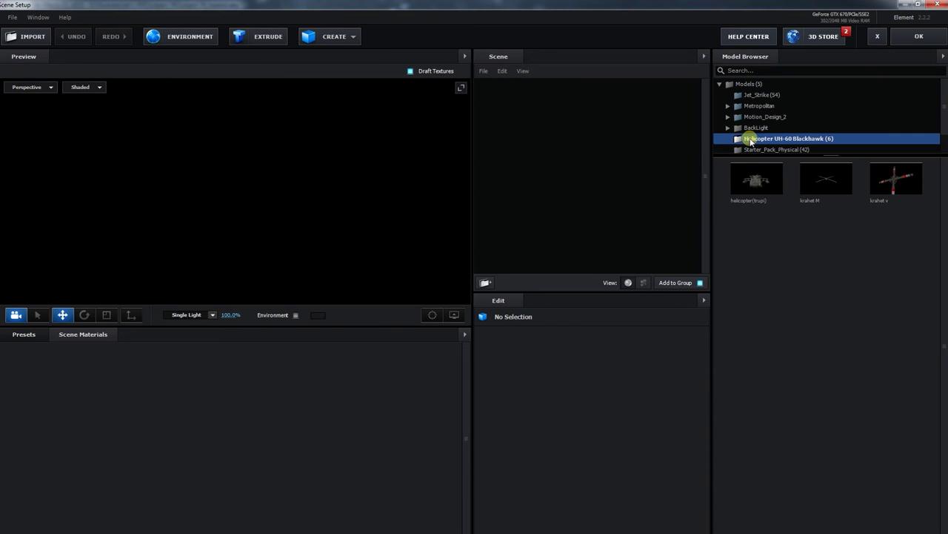
pyautogui.doubleClick(756, 178)
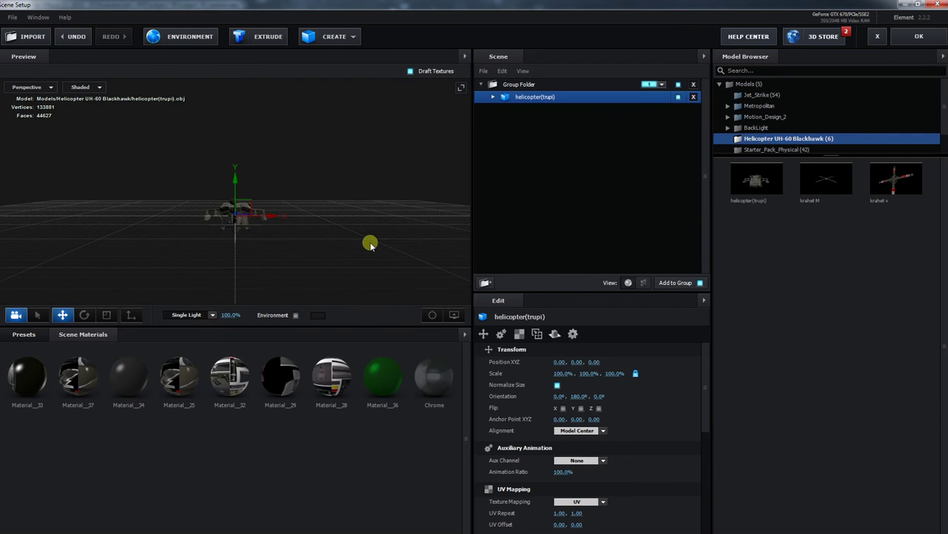
# Step: Set the green Material__36's diffuse color to grey 757575 and its specular color to a neutral tone
pyautogui.moveTo(323, 254); pyautogui.dragTo(249, 246)
pyautogui.scroll(5, 408, 228)
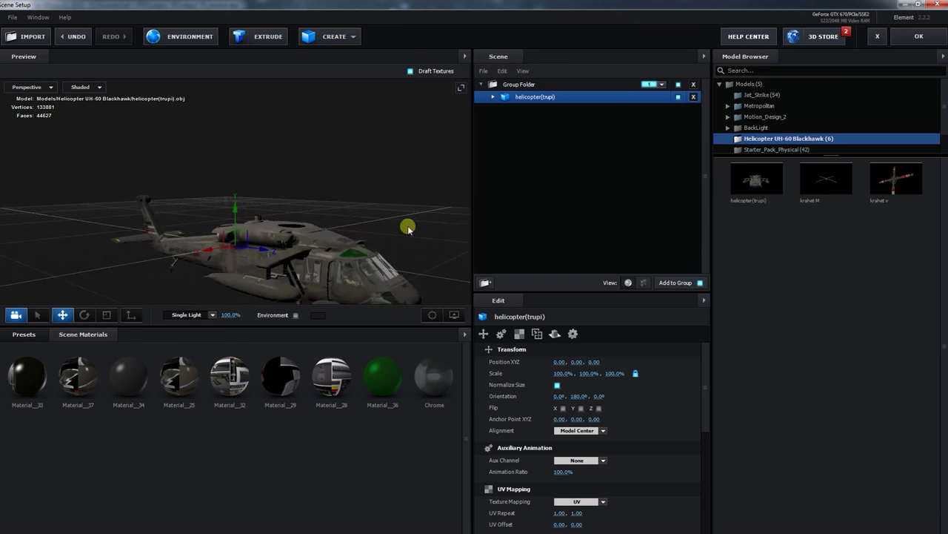
pyautogui.moveTo(408, 228); pyautogui.dragTo(385, 224)
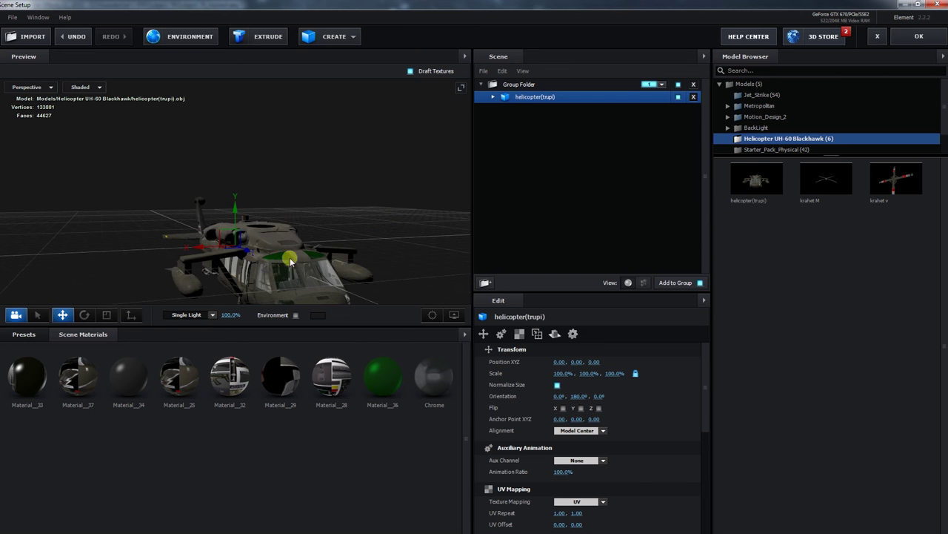
pyautogui.click(382, 376)
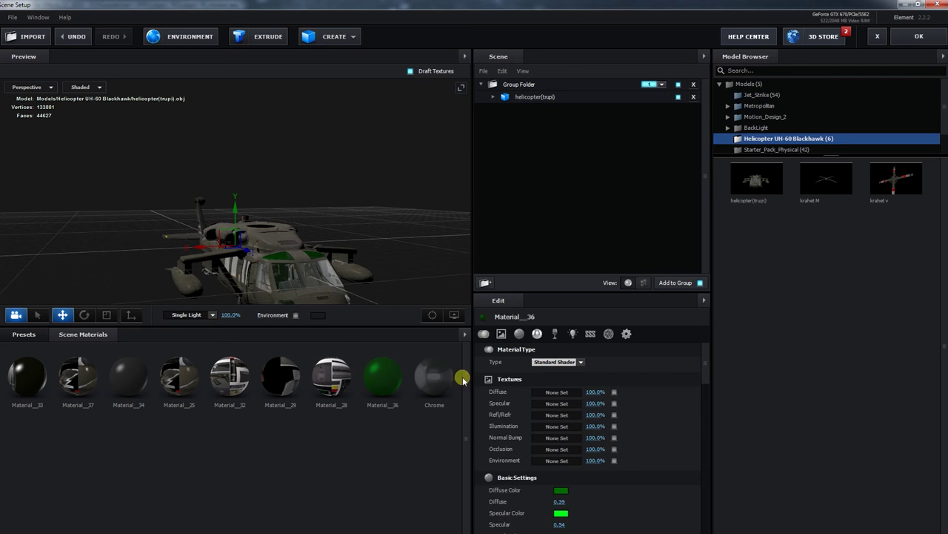
pyautogui.click(560, 488)
pyautogui.click(475, 470)
pyautogui.click(642, 521)
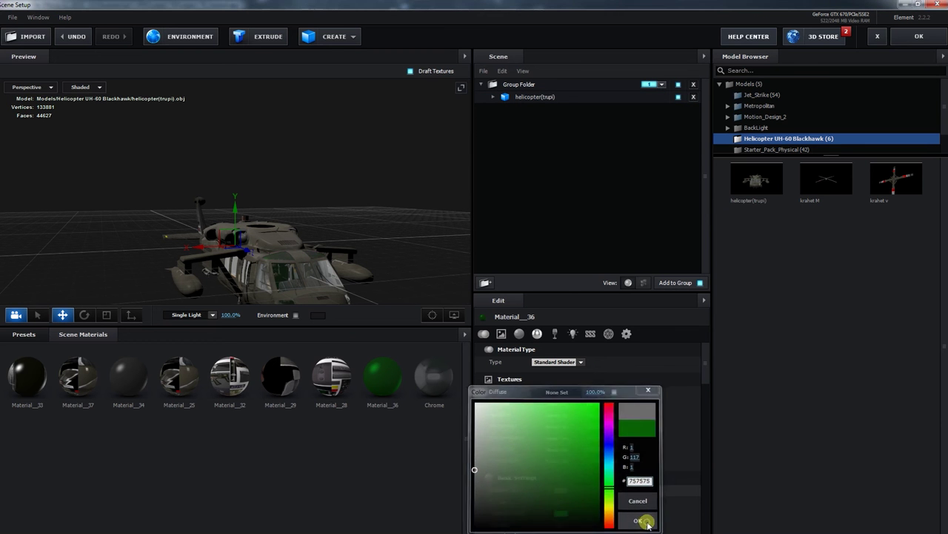
pyautogui.click(565, 512)
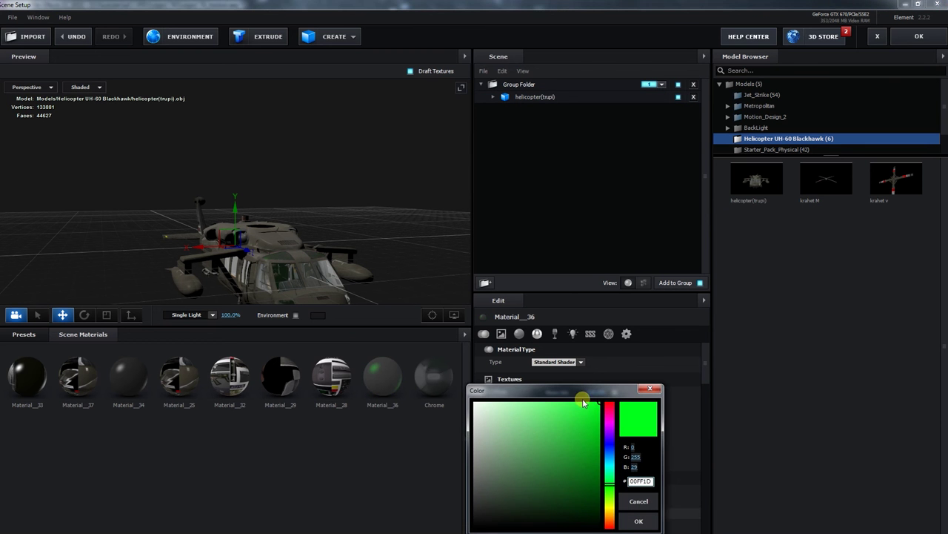
pyautogui.click(630, 519)
# Step: Change Material__36's green reflection color tint and green illumination color to neutral tones
pyautogui.scroll(-3, 617, 491)
pyautogui.scroll(-3, 616, 492)
pyautogui.scroll(2, 582, 332)
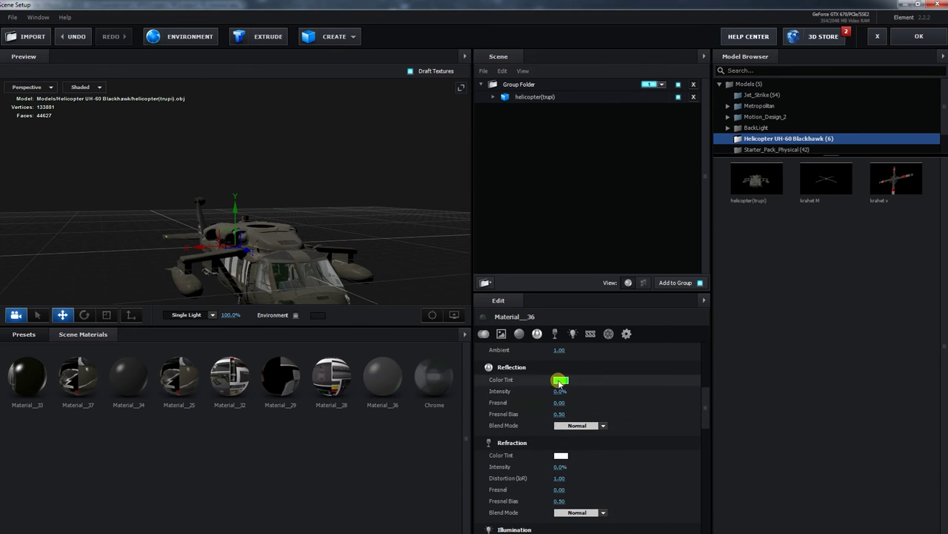
pyautogui.click(561, 377)
pyautogui.moveTo(541, 340); pyautogui.dragTo(419, 318)
pyautogui.click(639, 451)
pyautogui.scroll(-3, 615, 461)
pyautogui.click(565, 440)
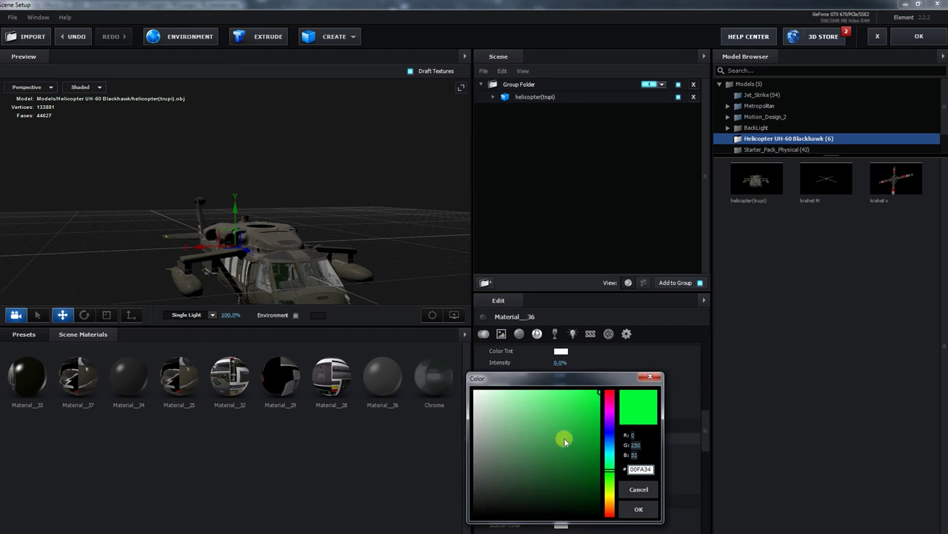
pyautogui.moveTo(539, 395); pyautogui.dragTo(453, 380)
pyautogui.click(639, 508)
# Step: Change the Chrome material's dark green illumination color to a dark grey
pyautogui.scroll(-3, 633, 497)
pyautogui.scroll(-4, 632, 495)
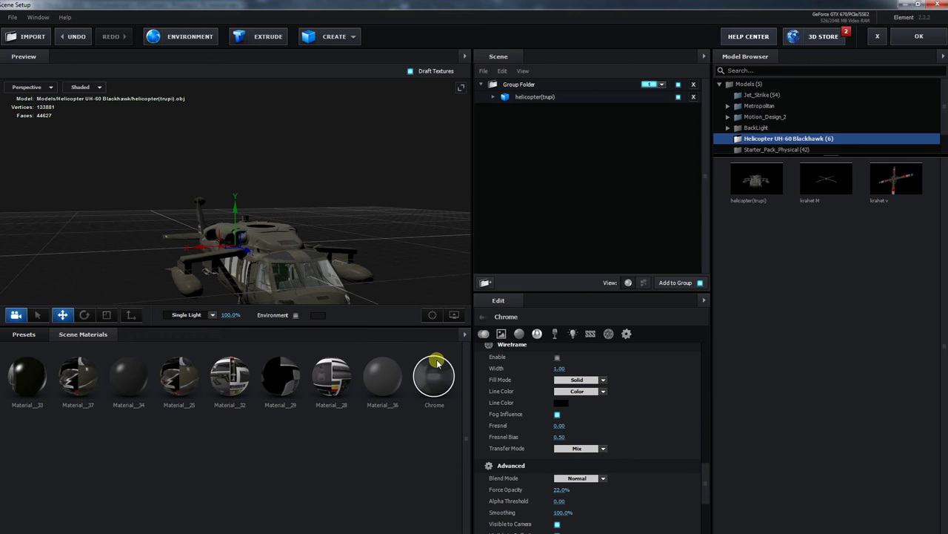
pyautogui.scroll(5, 671, 454)
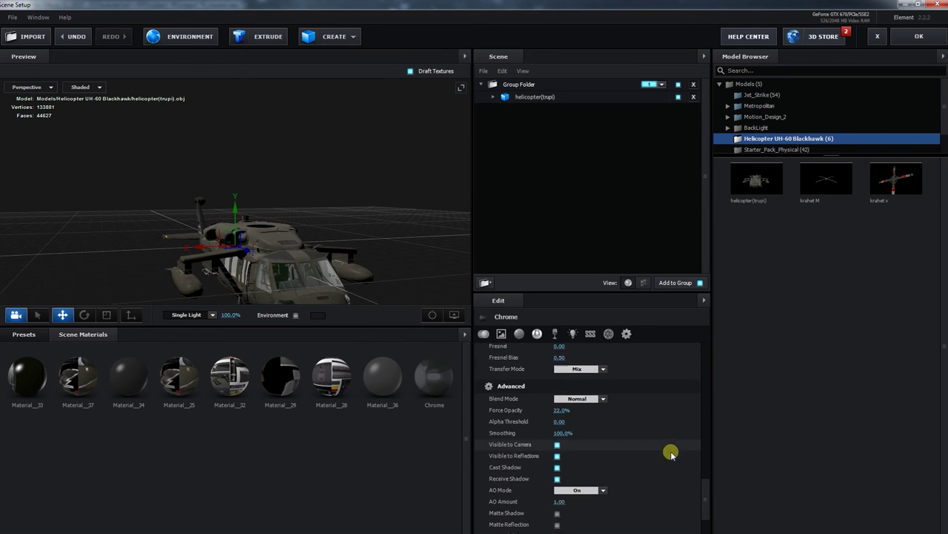
pyautogui.scroll(3, 670, 454)
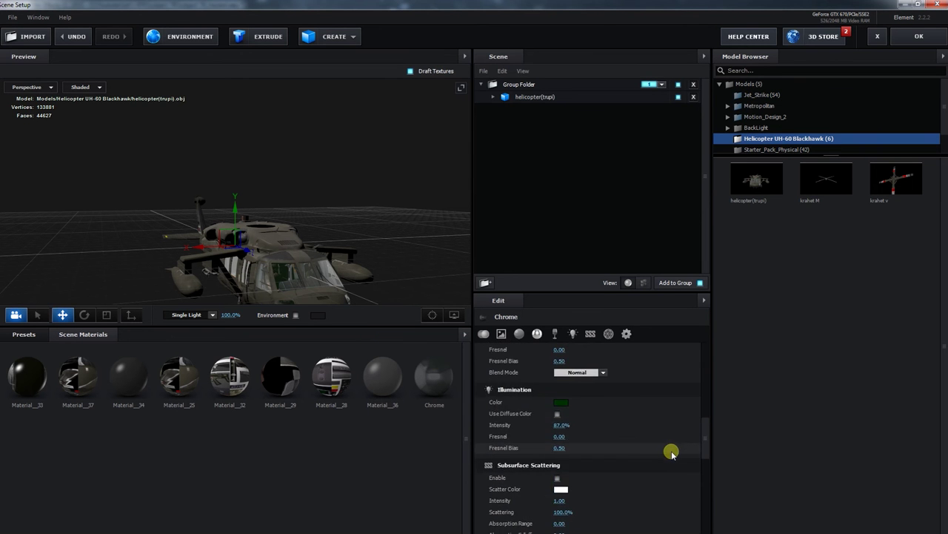
pyautogui.click(560, 402)
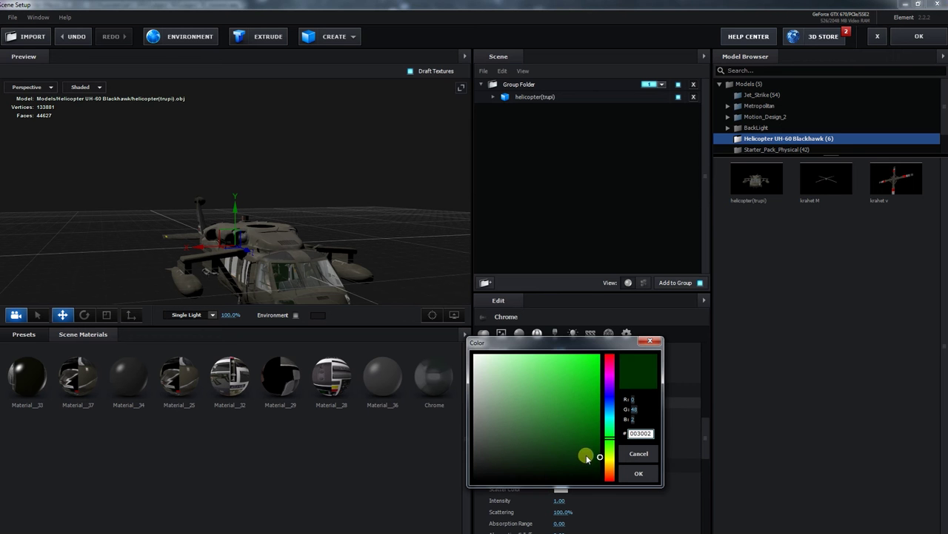
pyautogui.moveTo(494, 456); pyautogui.dragTo(471, 452)
pyautogui.click(648, 474)
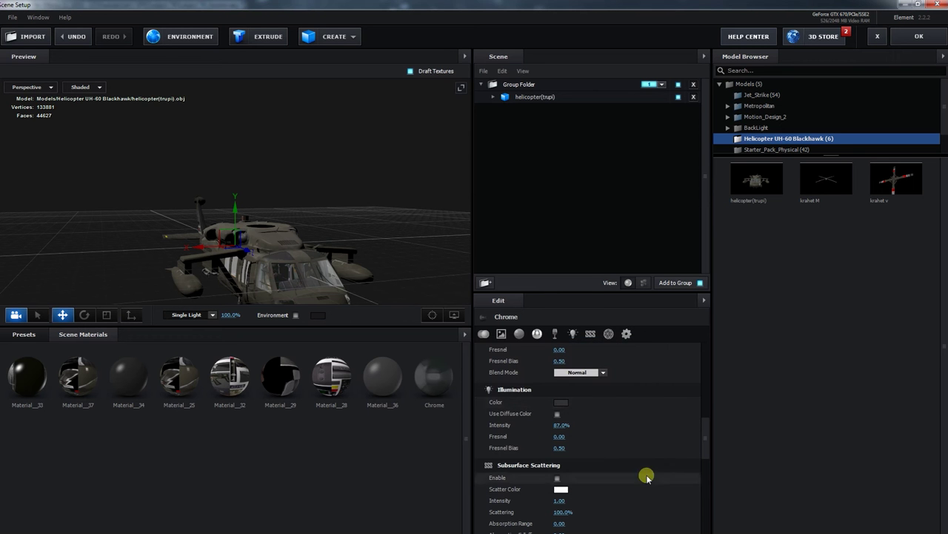
# Step: Add the krahet M rotor, place it on the helicopter's roof hub at about 0.00, 0.19, 0.38 and scale it to 103.5%
pyautogui.moveTo(374, 269); pyautogui.dragTo(396, 239)
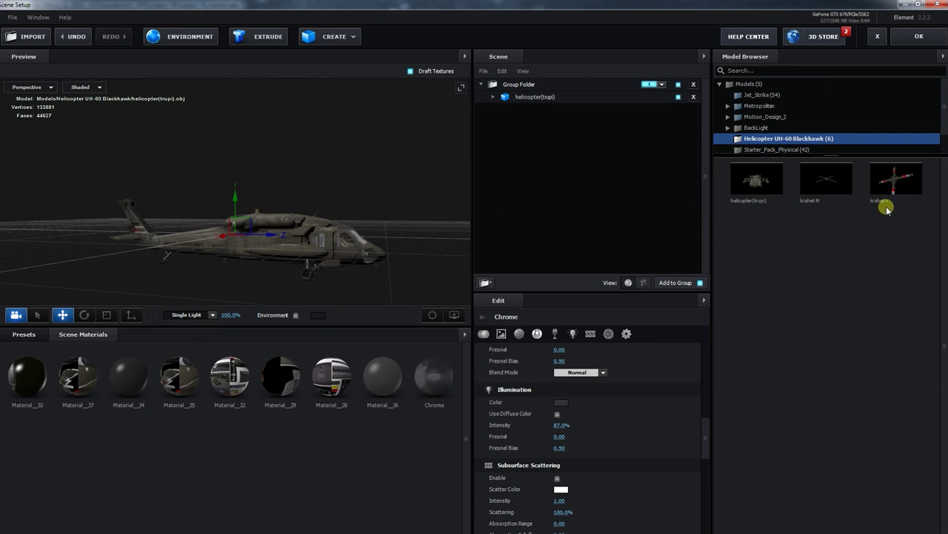
pyautogui.click(845, 184)
pyautogui.moveTo(235, 199); pyautogui.dragTo(287, 231)
pyautogui.scroll(3, 326, 211)
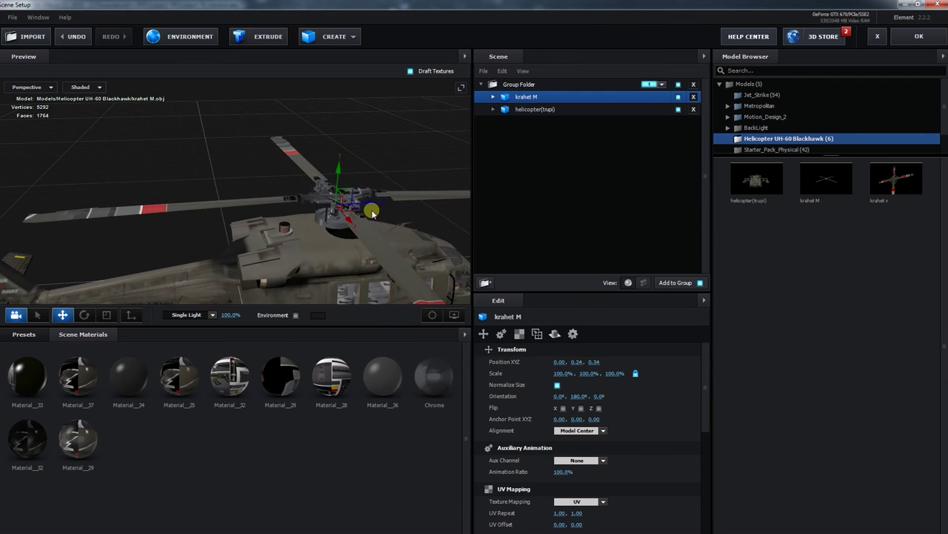
pyautogui.moveTo(370, 205); pyautogui.dragTo(384, 205)
pyautogui.moveTo(351, 166); pyautogui.dragTo(347, 186)
pyautogui.moveTo(403, 241); pyautogui.dragTo(374, 265)
pyautogui.moveTo(565, 375); pyautogui.dragTo(567, 378)
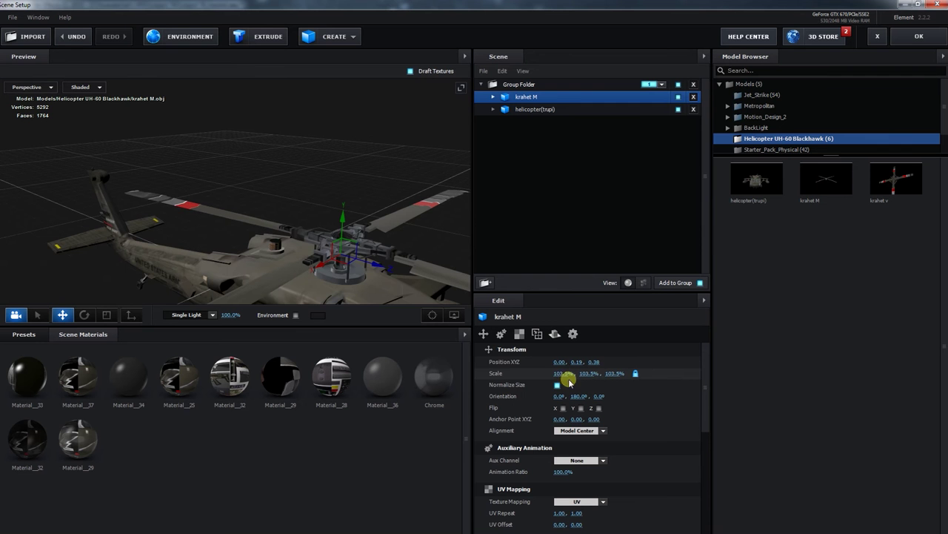
# Step: Assign the krahet M main rotor to auxiliary animation Channel 1
pyautogui.moveTo(217, 241); pyautogui.dragTo(260, 237)
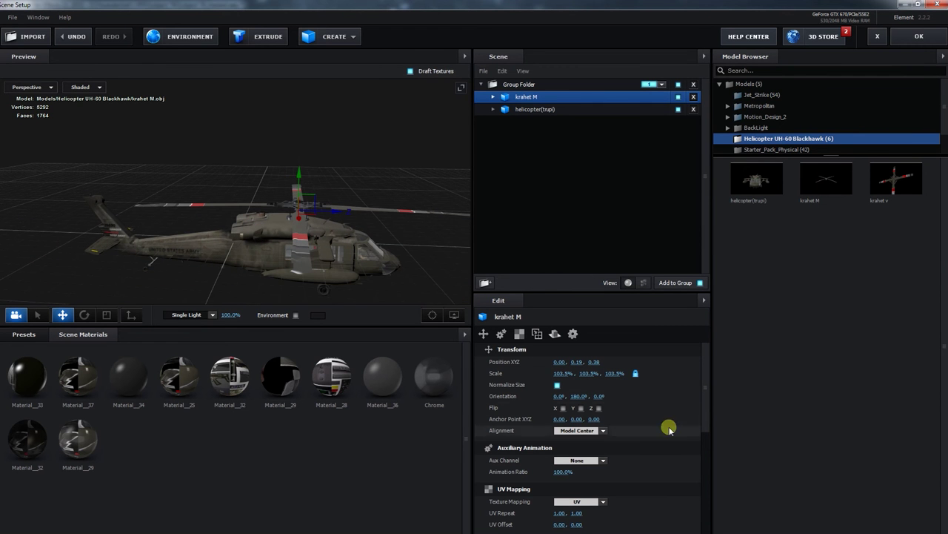
pyautogui.scroll(-1, 669, 423)
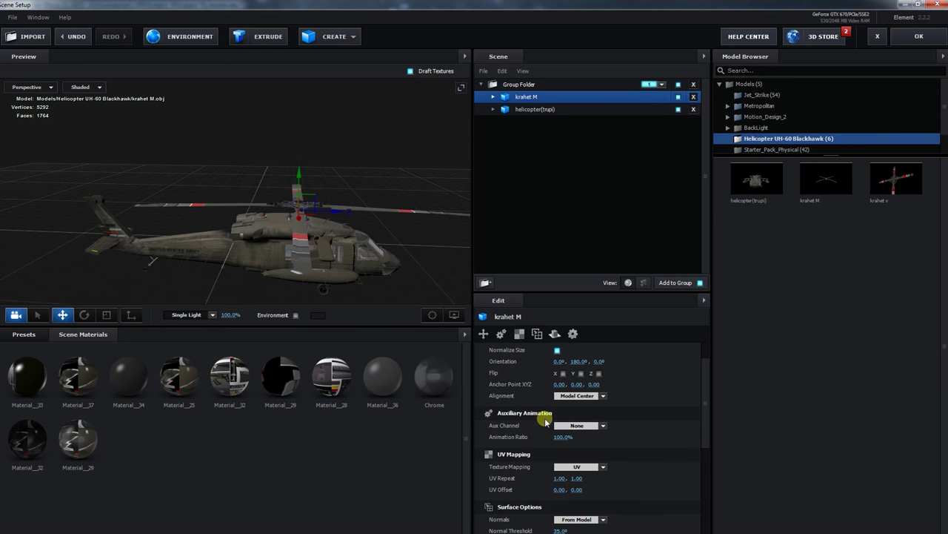
pyautogui.click(572, 424)
pyautogui.click(586, 318)
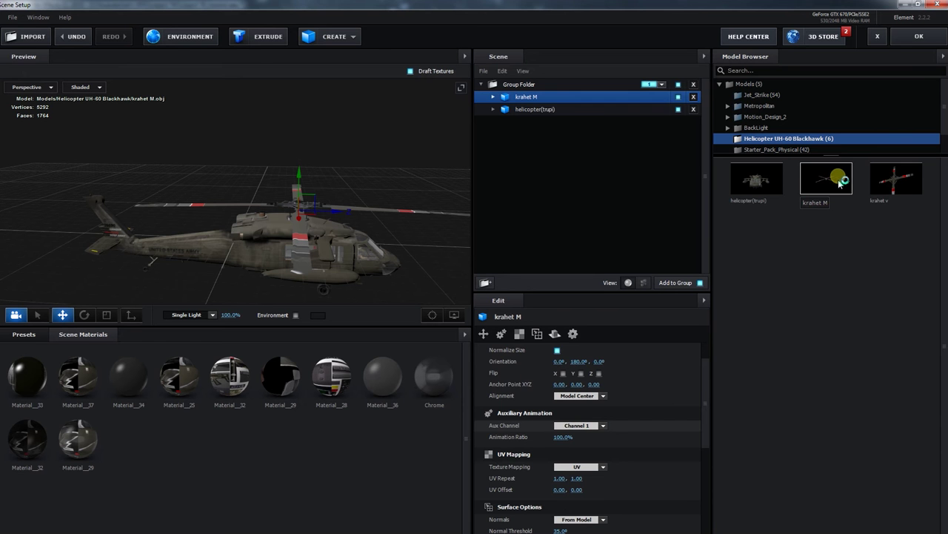
# Step: Add the krahet v rotor, place it on the tail fin at about 0.00, 0.20, -0.89 and scale it to 19.0%
pyautogui.click(904, 187)
pyautogui.moveTo(247, 250); pyautogui.dragTo(153, 222)
pyautogui.scroll(2, 582, 382)
pyautogui.moveTo(582, 381); pyautogui.dragTo(493, 384)
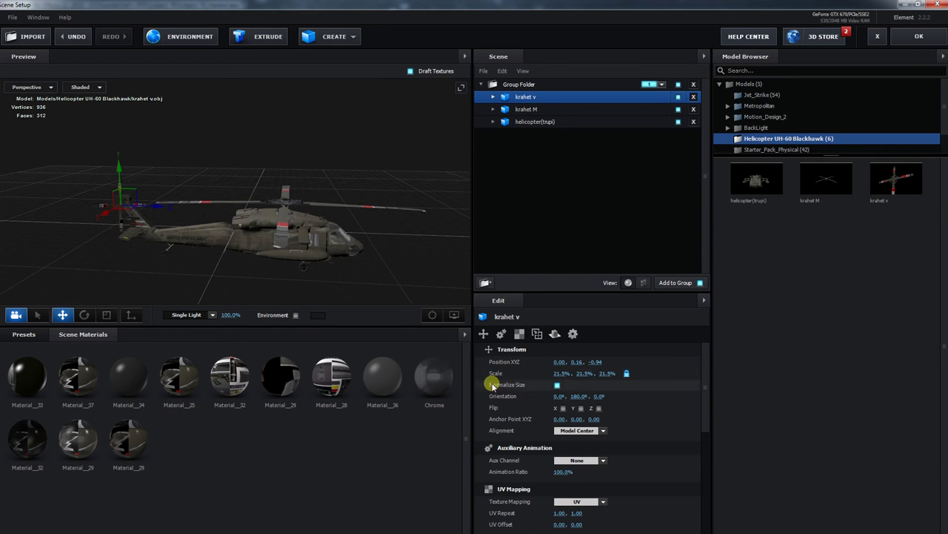
pyautogui.moveTo(148, 269); pyautogui.dragTo(195, 148)
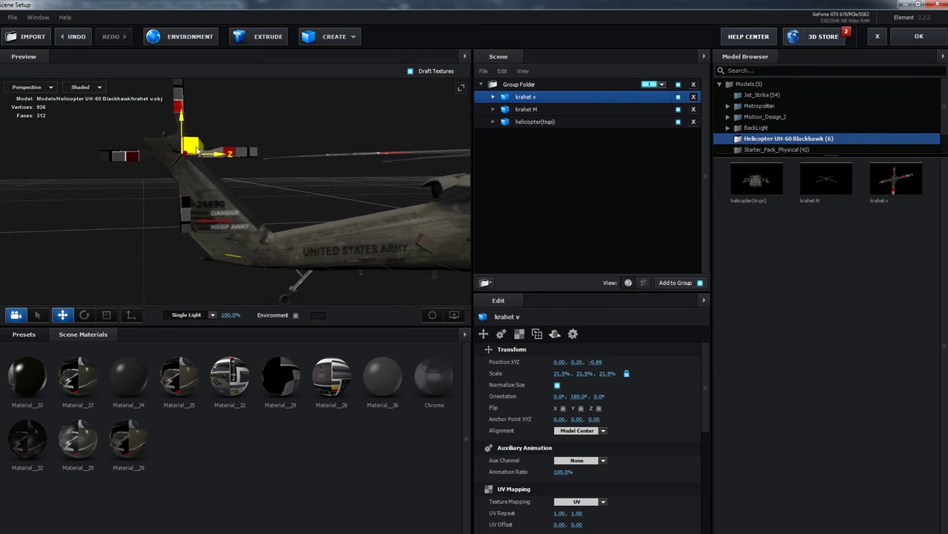
pyautogui.click(561, 374)
pyautogui.moveTo(561, 374); pyautogui.dragTo(557, 374)
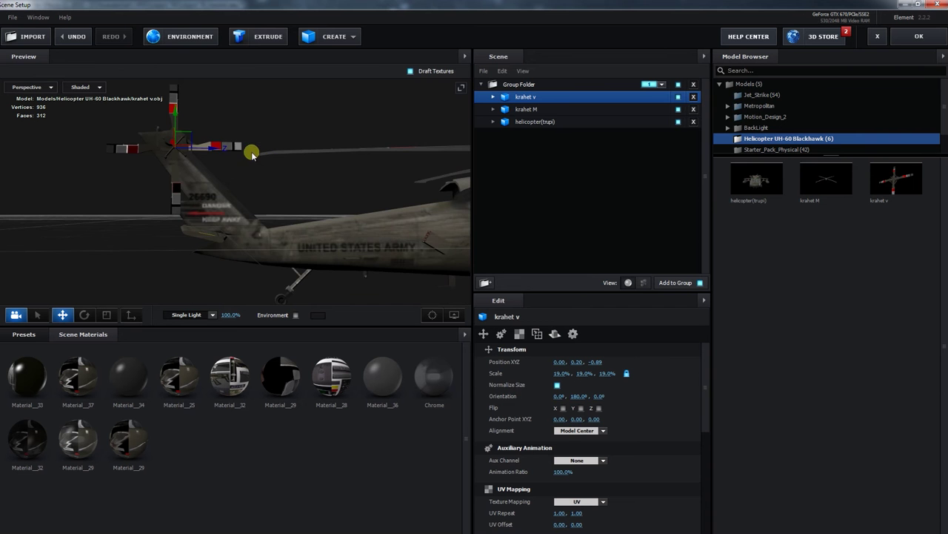
# Step: Reposition the krahet v tail rotor against the side of the tail fin at about 0.05, 0.22, -0.90, and apply the scene setup
pyautogui.moveTo(208, 185); pyautogui.dragTo(277, 228)
pyautogui.scroll(3, 362, 222)
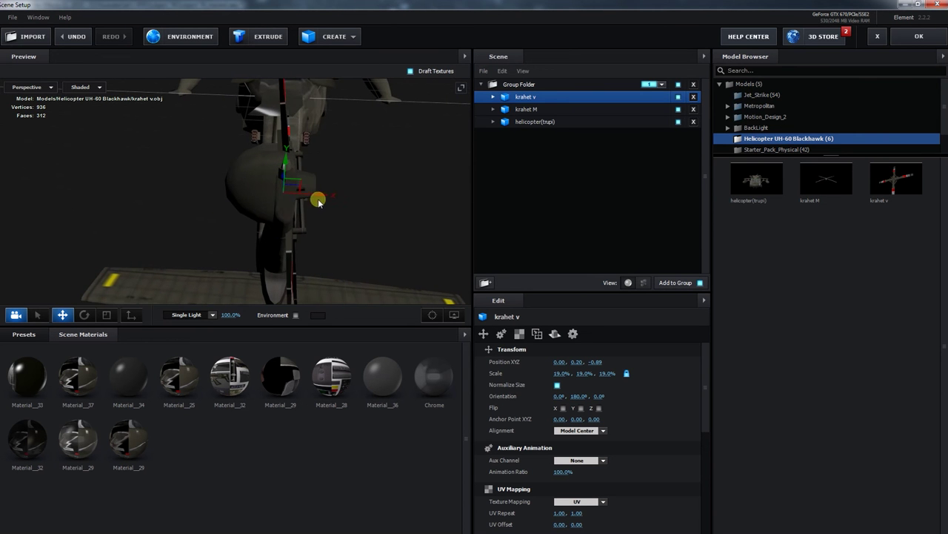
pyautogui.moveTo(323, 195); pyautogui.dragTo(361, 193)
pyautogui.moveTo(334, 163)
pyautogui.mouseDown()
pyautogui.moveTo(339, 145)
pyautogui.moveTo(396, 218)
pyautogui.moveTo(318, 156)
pyautogui.mouseUp()
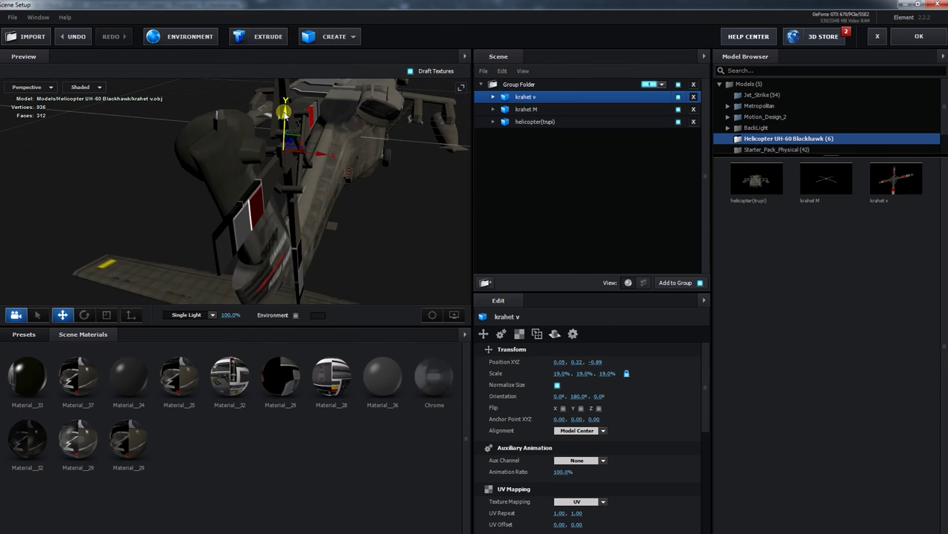
pyautogui.moveTo(392, 133); pyautogui.dragTo(364, 143)
pyautogui.moveTo(195, 165); pyautogui.dragTo(362, 230)
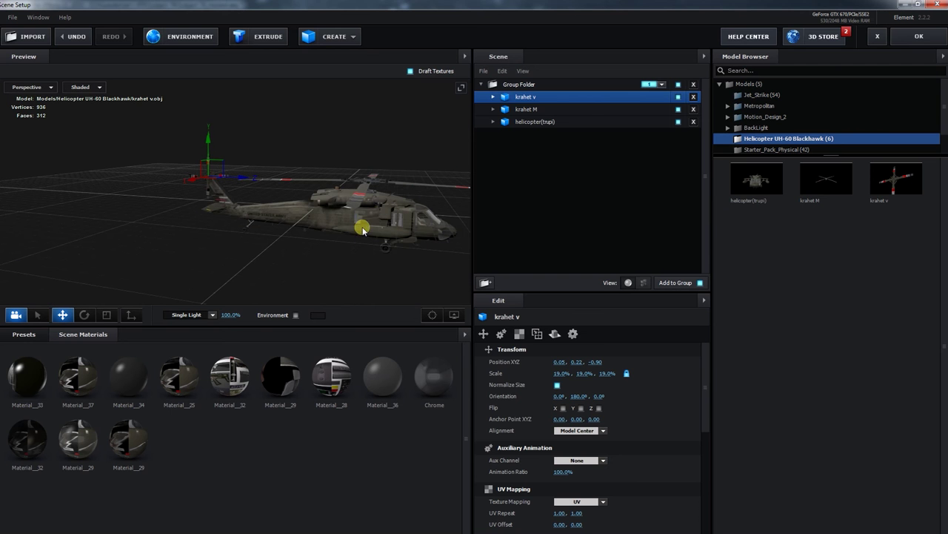
pyautogui.click(918, 37)
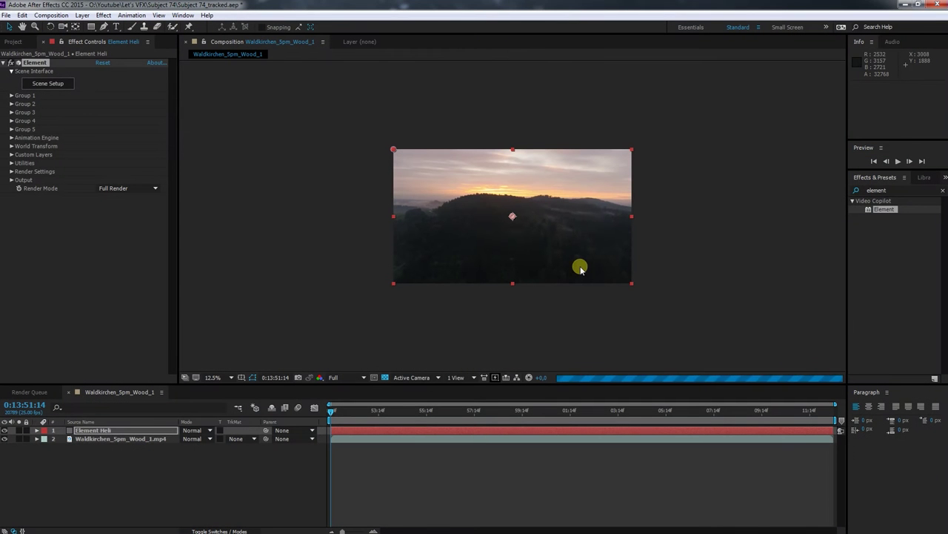
# Step: Enlarge the helicopter in the composition by setting Group 1's Particle Size to about 33.6
pyautogui.press('/')
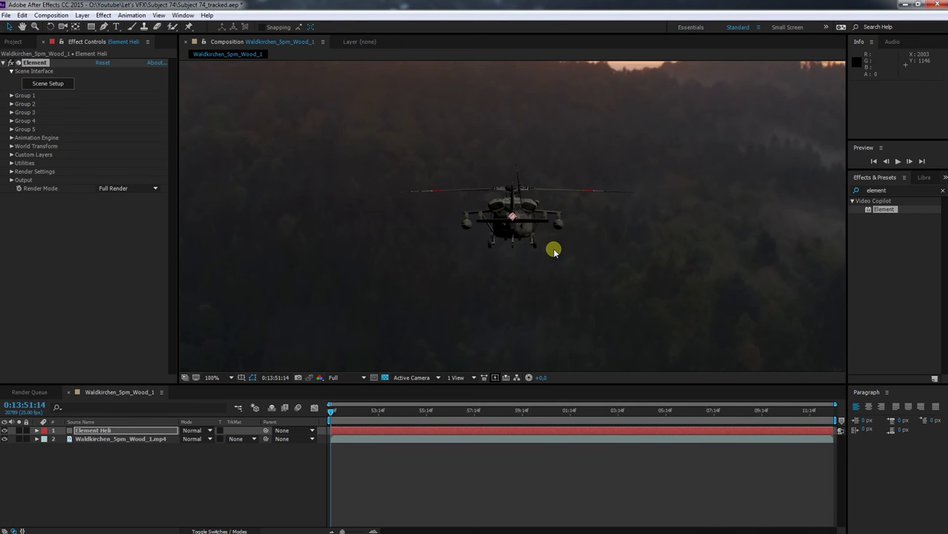
pyautogui.press('.')
pyautogui.press(',')
pyautogui.press(',')
pyautogui.press(',')
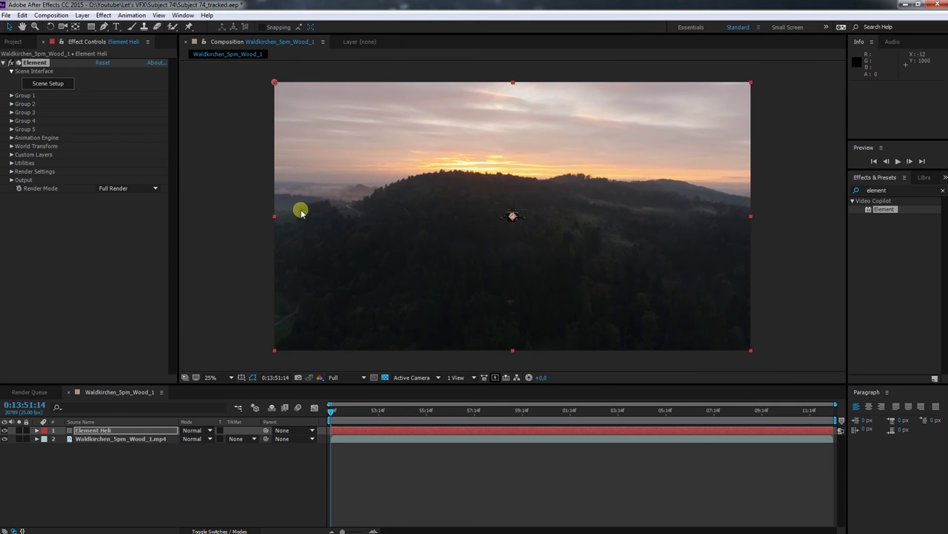
pyautogui.click(11, 97)
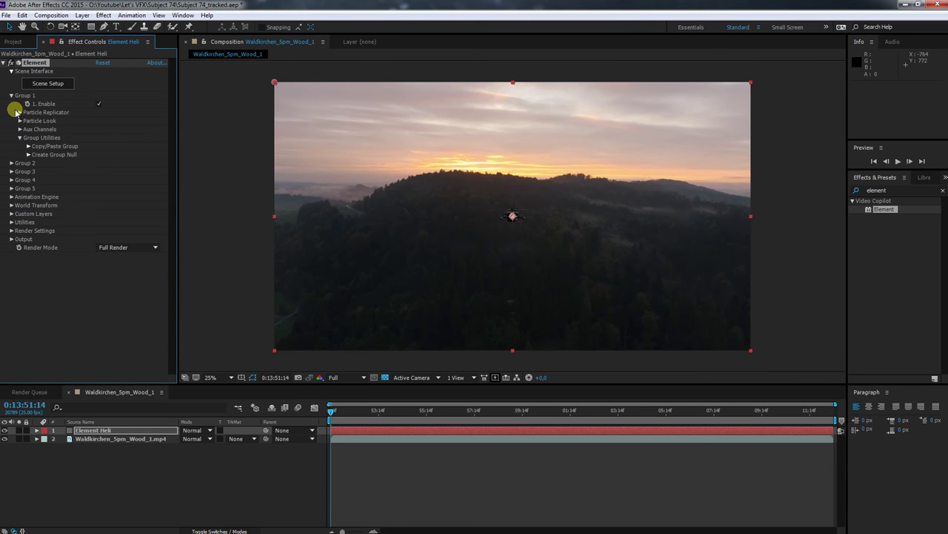
pyautogui.click(20, 121)
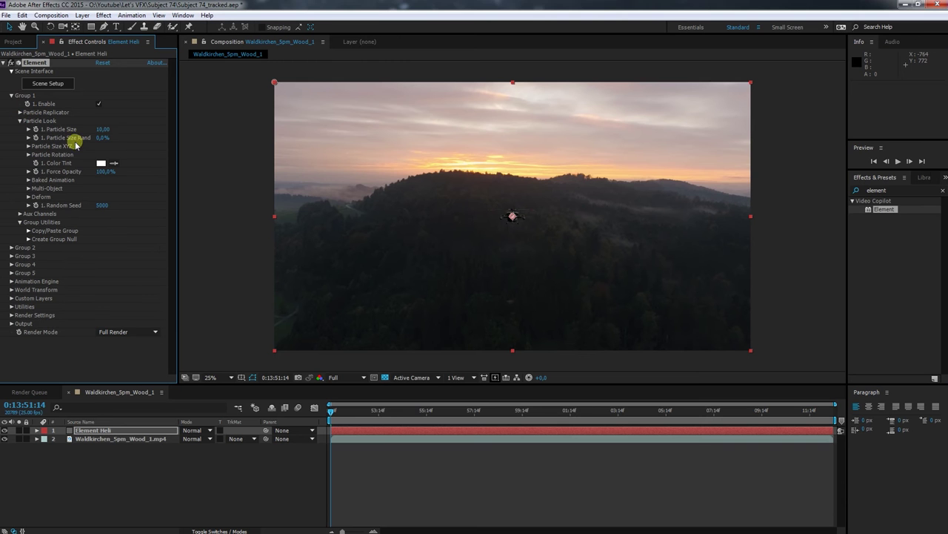
pyautogui.moveTo(106, 130); pyautogui.dragTo(123, 132)
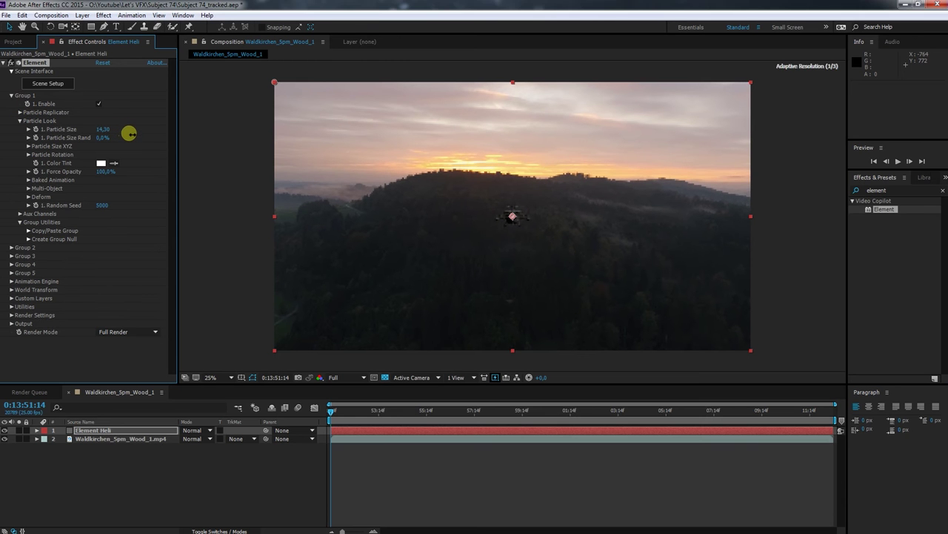
pyautogui.moveTo(169, 135); pyautogui.dragTo(307, 279)
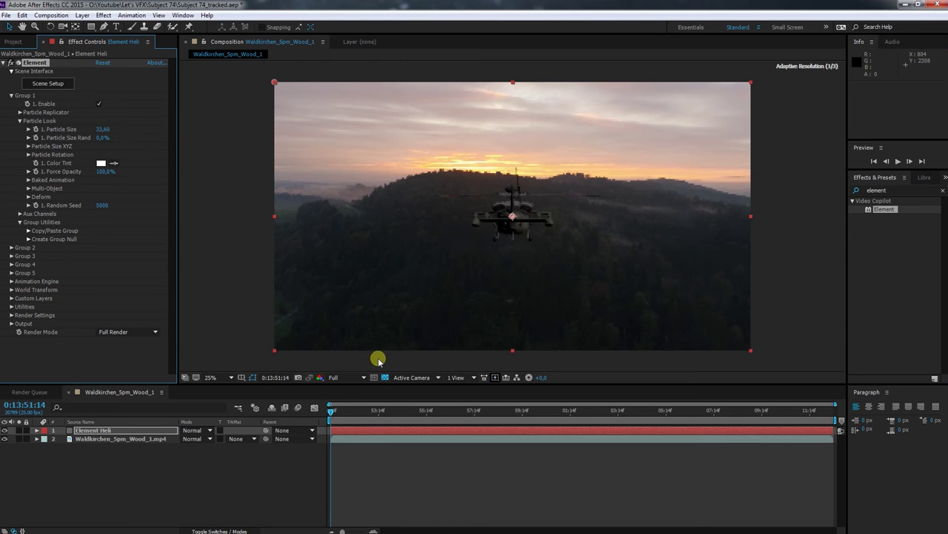
pyautogui.press(',')
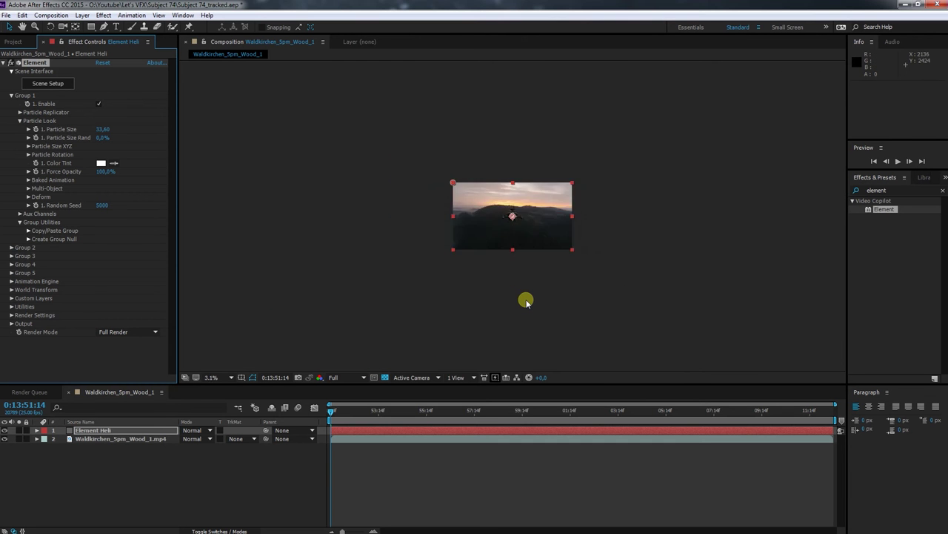
pyautogui.press('.')
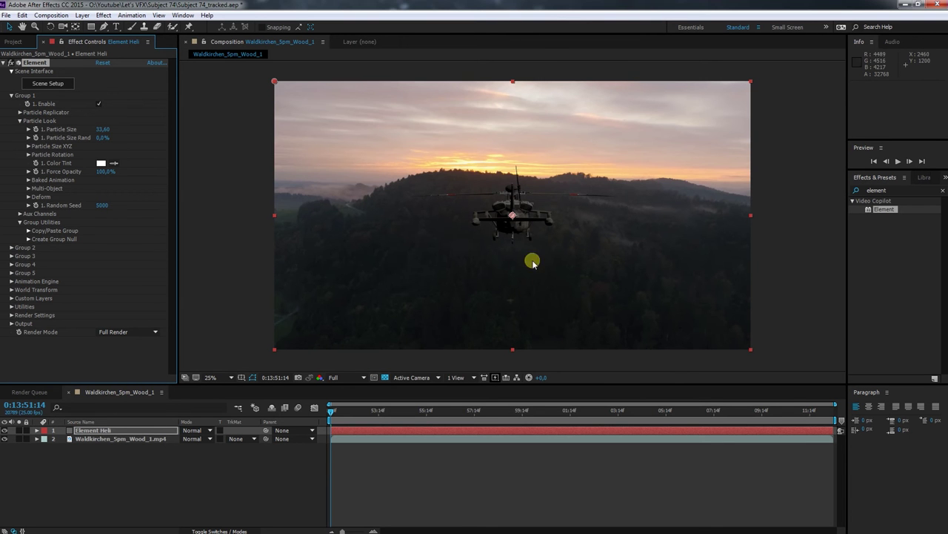
# Step: Assign the krahet v tail rotor to auxiliary animation Channel 2 and apply the scene setup
pyautogui.click(46, 83)
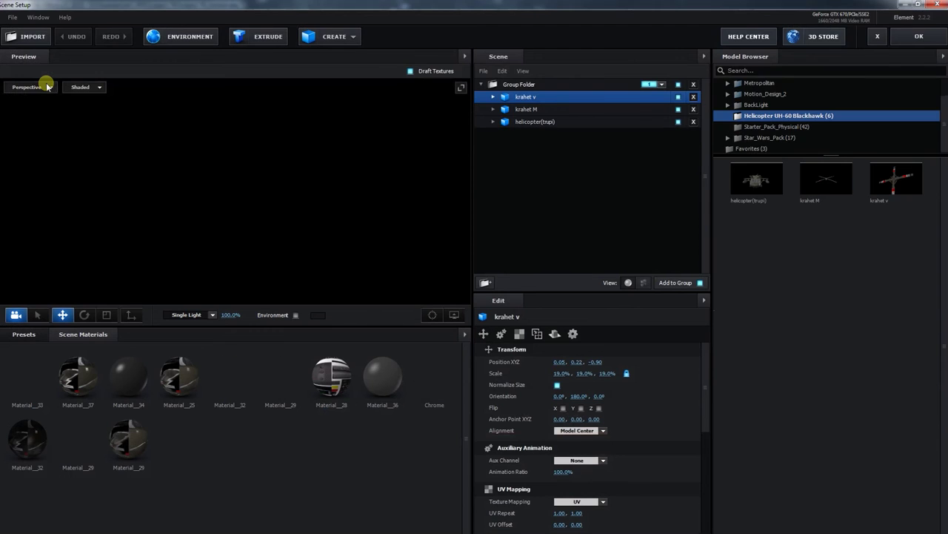
pyautogui.click(528, 110)
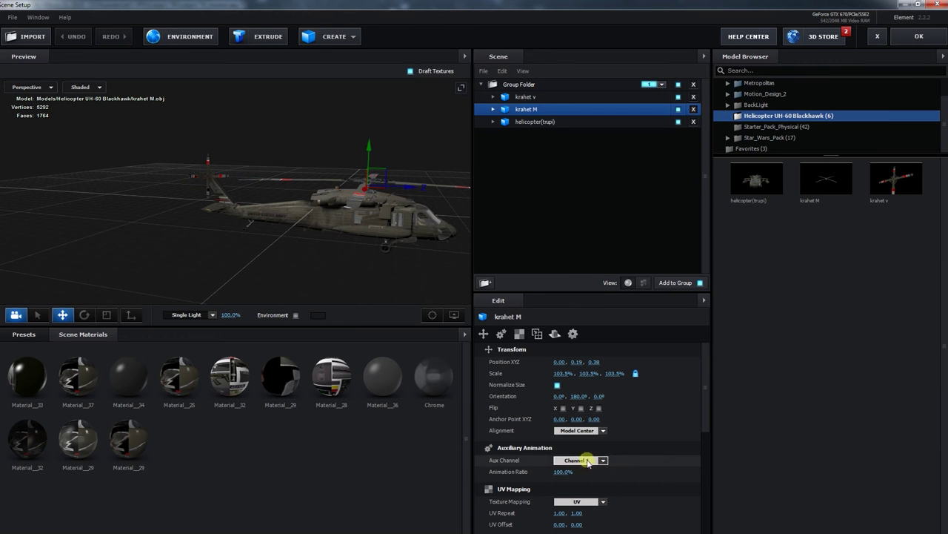
pyautogui.click(527, 97)
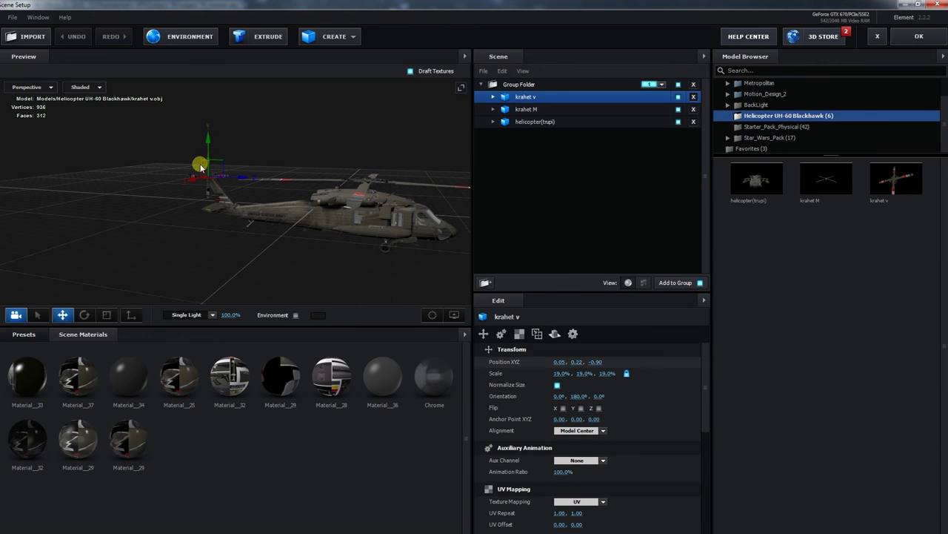
pyautogui.click(603, 460)
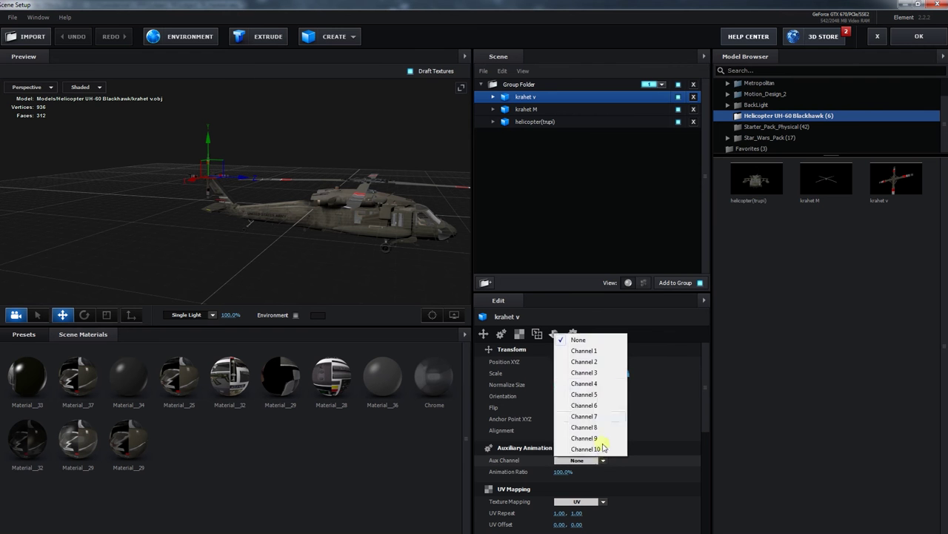
pyautogui.click(584, 362)
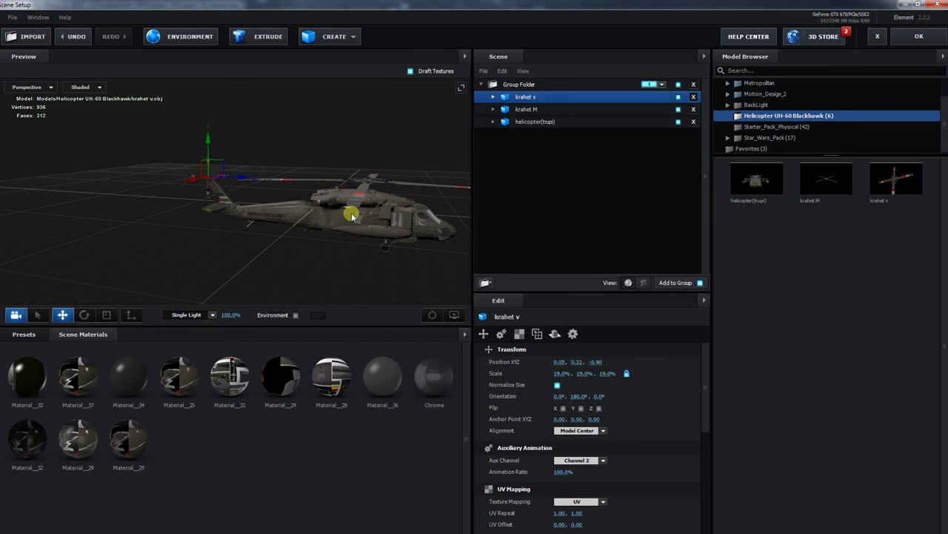
pyautogui.click(919, 36)
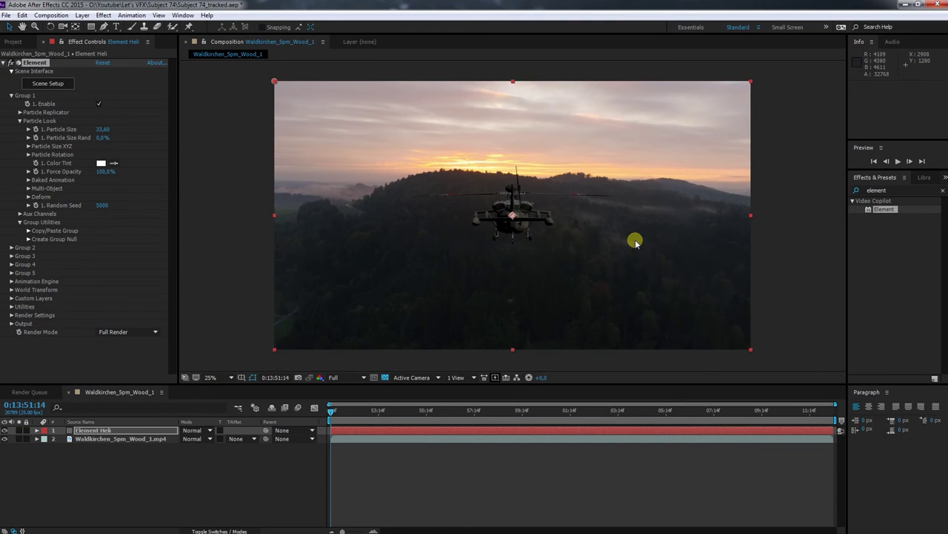
# Step: Inspect the helicopter up close in the composition and check how it sits against the moving forest footage over time
pyautogui.press('.')
pyautogui.press('.')
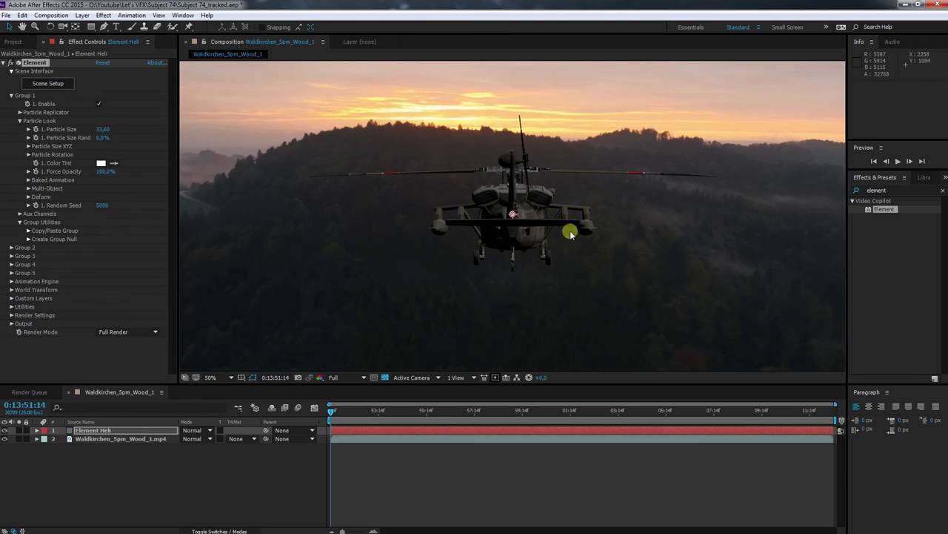
pyautogui.press(',')
pyautogui.press(',')
pyautogui.press(',')
pyautogui.press(',')
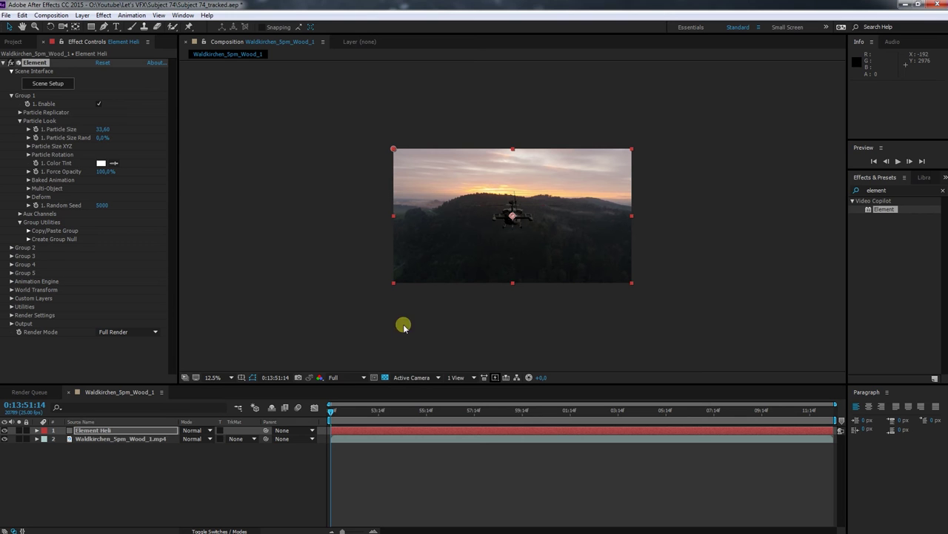
pyautogui.click(370, 313)
pyautogui.moveTo(330, 413); pyautogui.dragTo(497, 421)
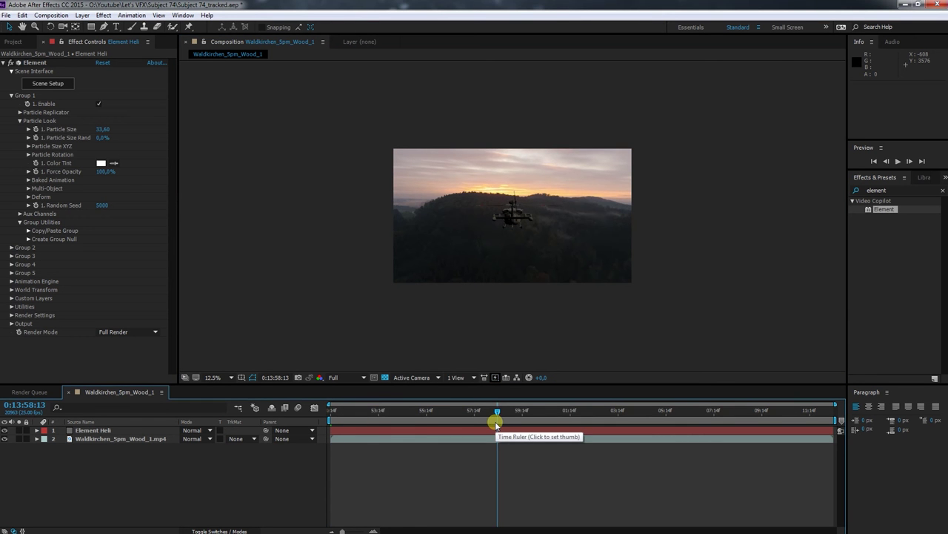
pyautogui.click(596, 412)
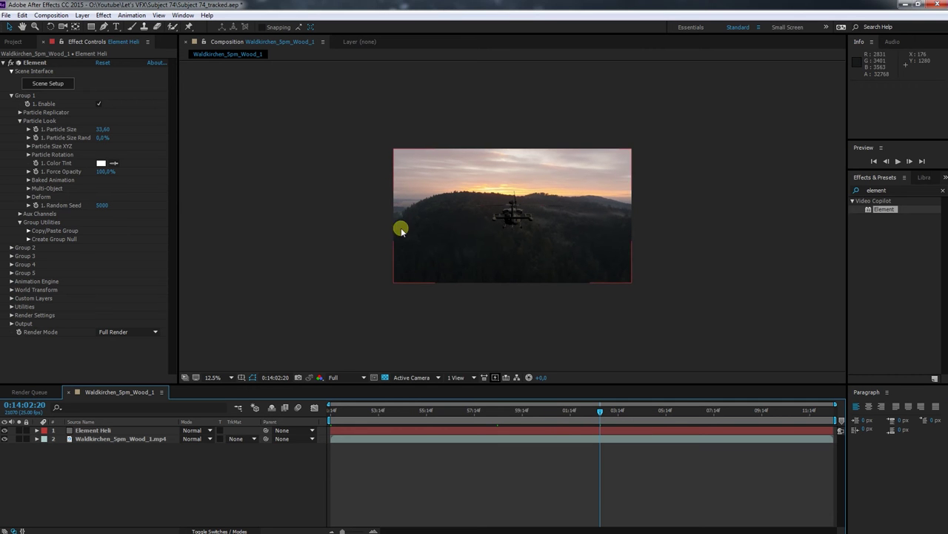
pyautogui.moveTo(604, 414); pyautogui.dragTo(323, 399)
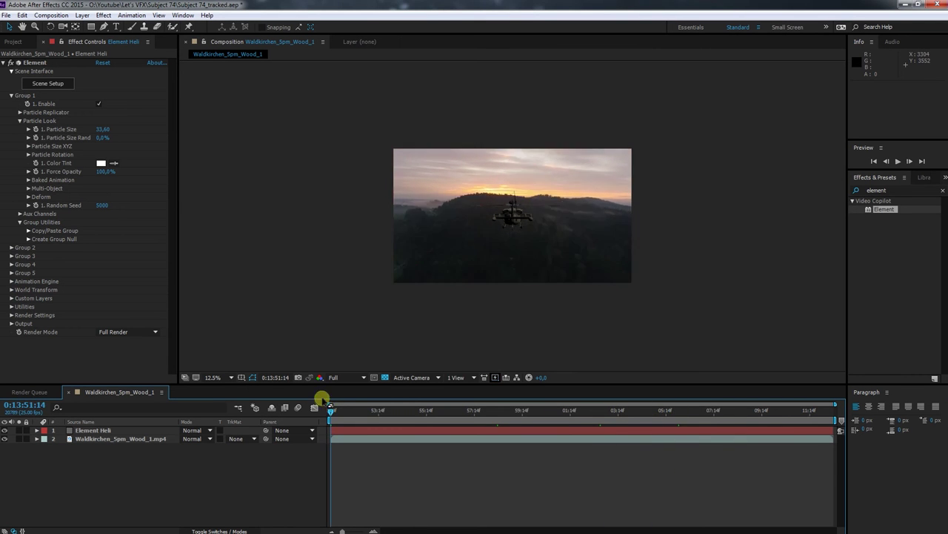
# Step: Track the Waldkirchen_5pm_Wood_1.mp4 layer with 3D Camera Tracker and create a null and camera from a track point on the hills
pyautogui.click(114, 442)
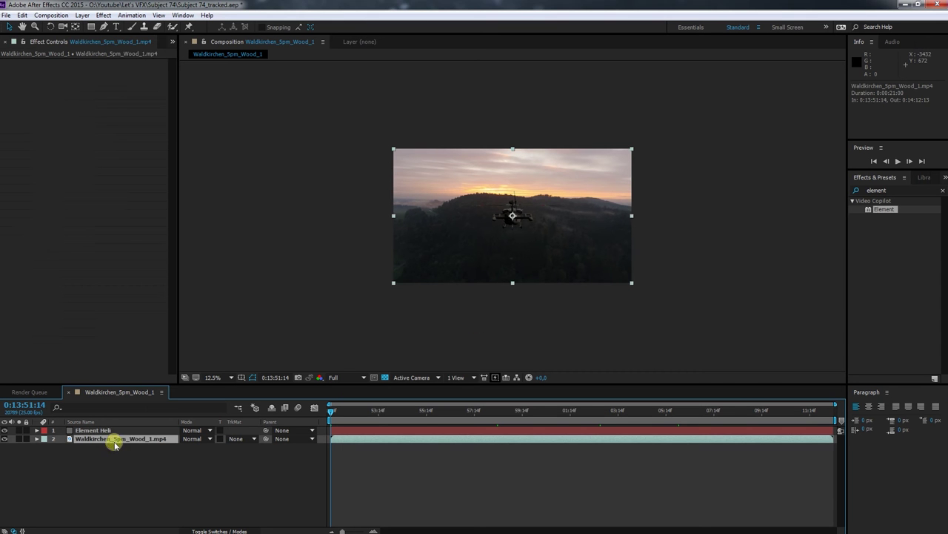
pyautogui.click(129, 15)
pyautogui.click(164, 190)
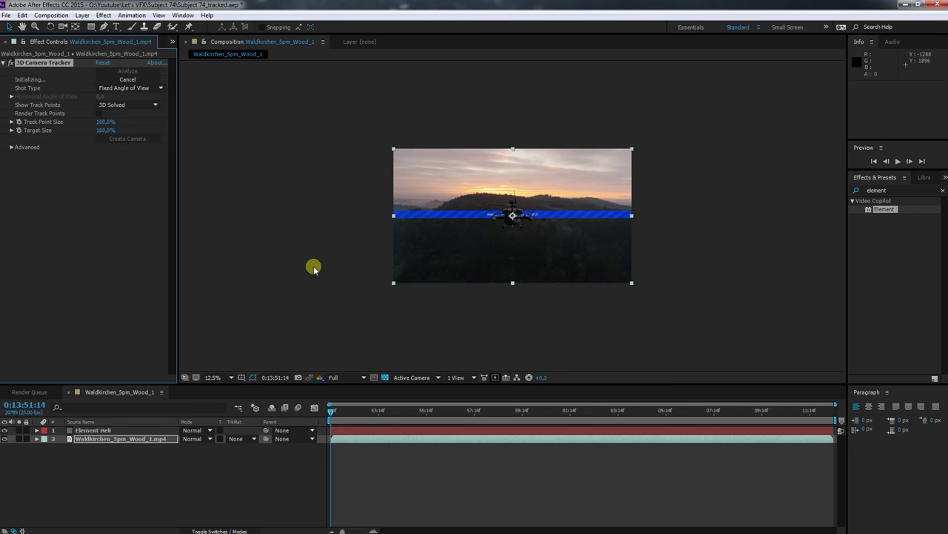
pyautogui.rightClick(544, 197)
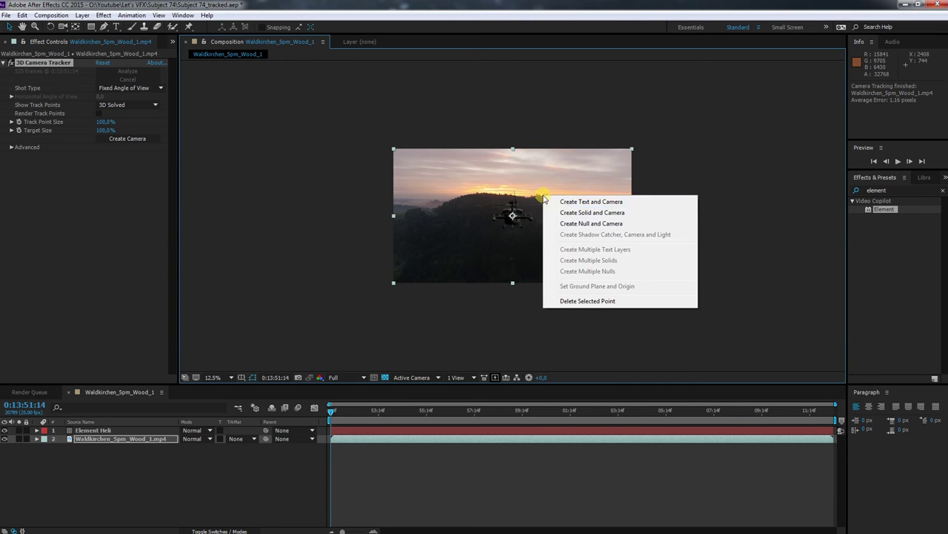
pyautogui.click(582, 223)
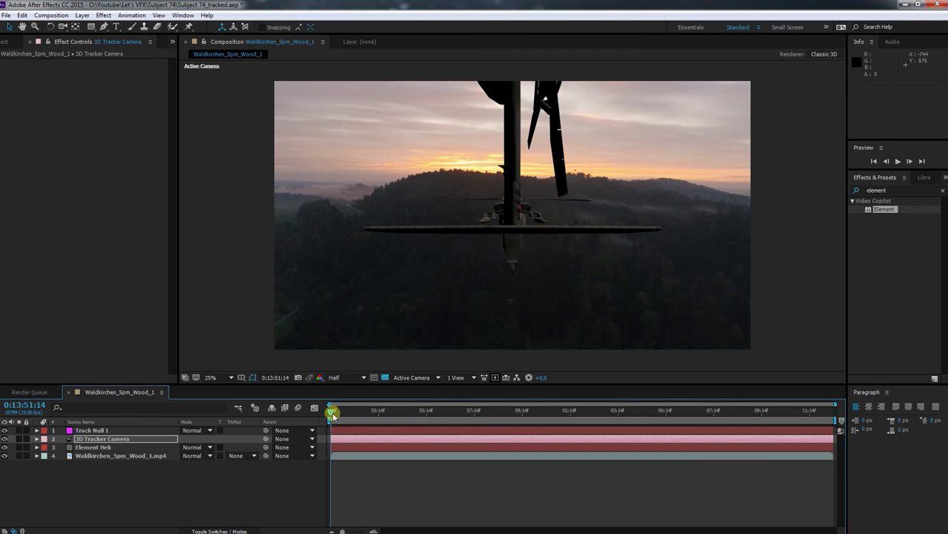
# Step: Enable keyframing for Position XY and Position Z in Group 1's Particle Replicator on the Element Heli layer at 0:13:56:24
pyautogui.moveTo(332, 413); pyautogui.dragTo(461, 416)
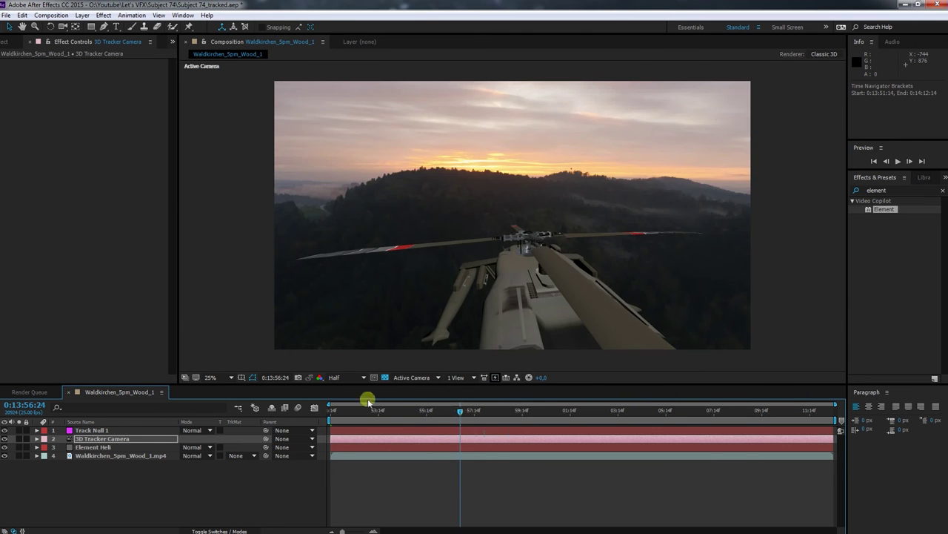
pyautogui.click(102, 448)
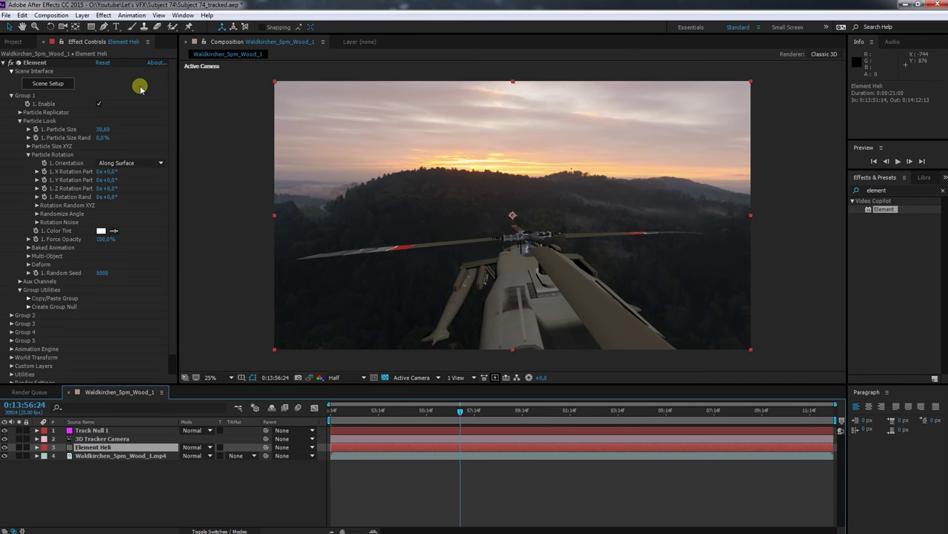
pyautogui.click(29, 155)
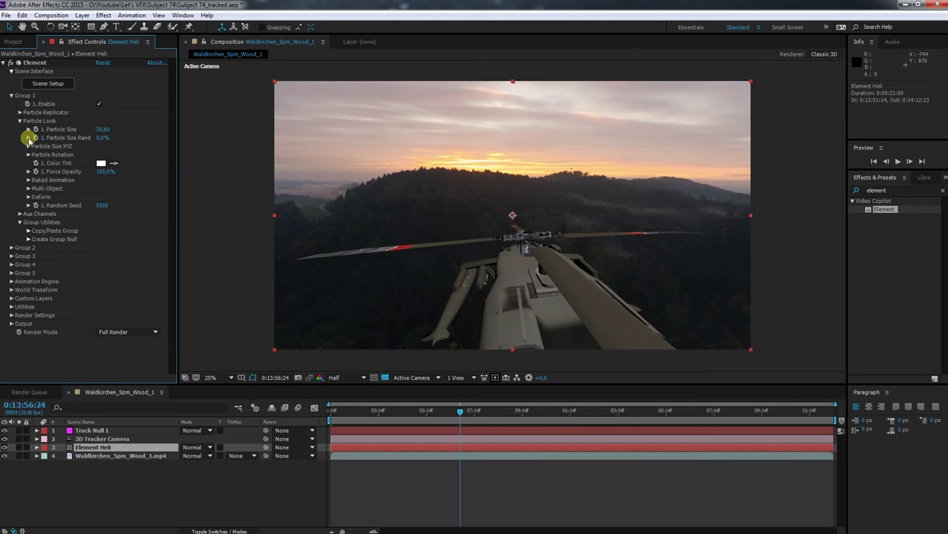
pyautogui.click(20, 121)
pyautogui.click(20, 112)
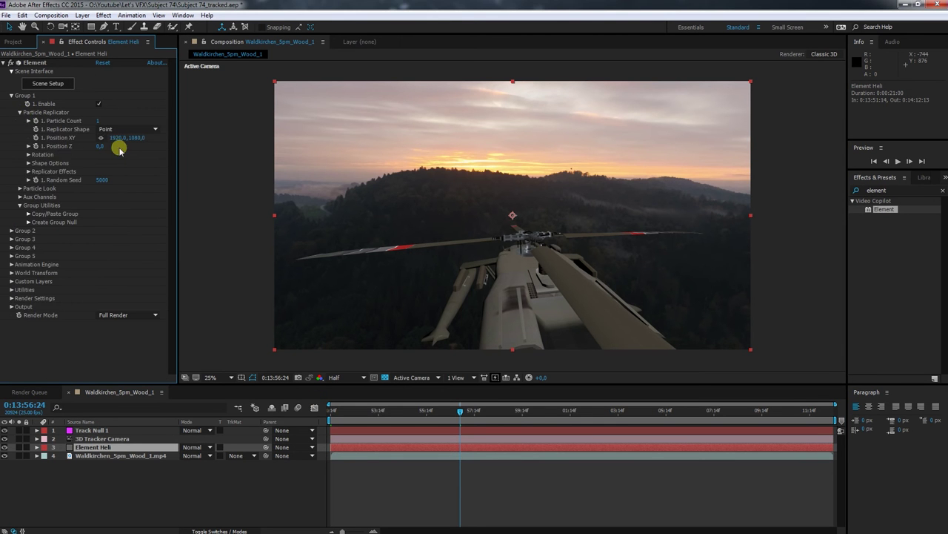
pyautogui.click(41, 138)
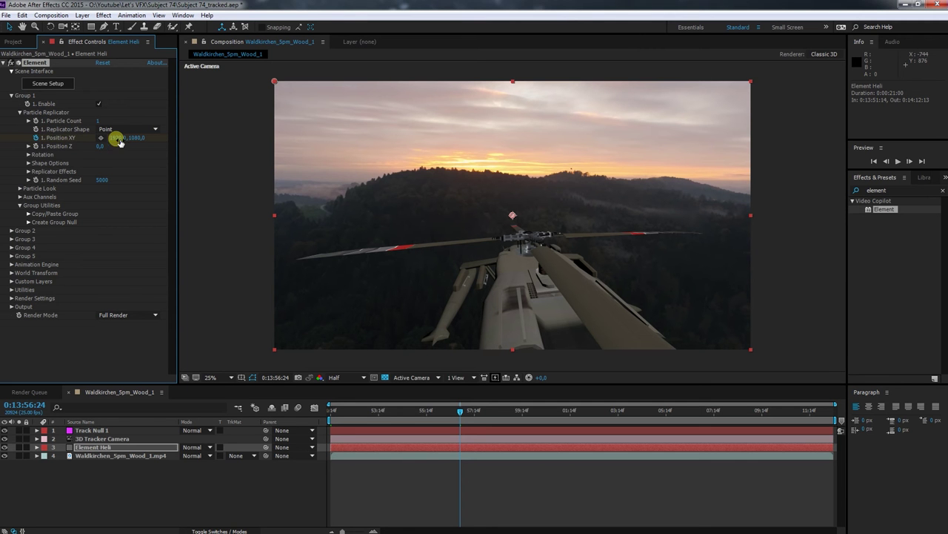
# Step: At 0:13:56:24, set Group 1's Position XY to 2152, 1080 and Position Z to 1360, and rotate the helicopter to X -10°, Y +16°, Z -6°
pyautogui.click(29, 155)
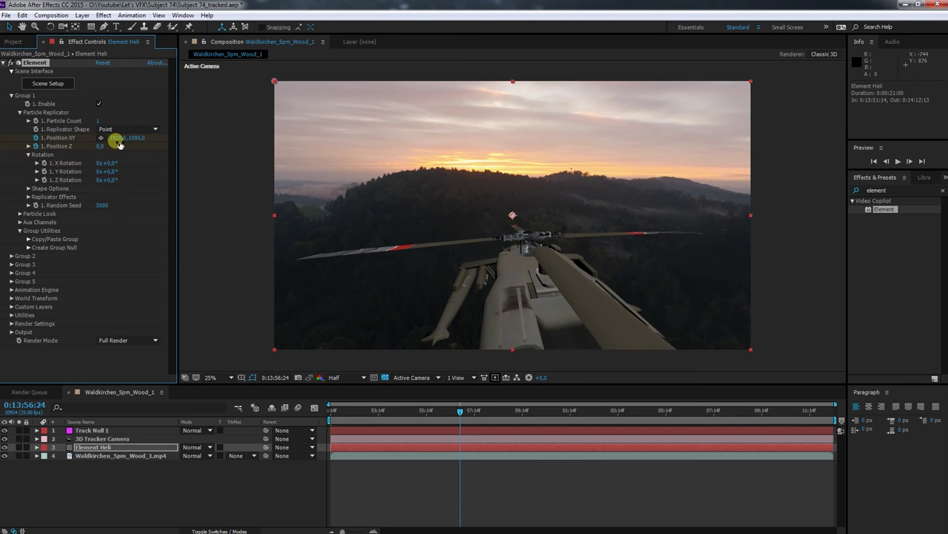
pyautogui.moveTo(100, 146); pyautogui.dragTo(249, 161)
pyautogui.moveTo(110, 164)
pyautogui.mouseDown()
pyautogui.moveTo(126, 163)
pyautogui.moveTo(112, 164)
pyautogui.moveTo(120, 173)
pyautogui.moveTo(111, 165)
pyautogui.mouseUp()
pyautogui.hotkey('ctrl', 'z')
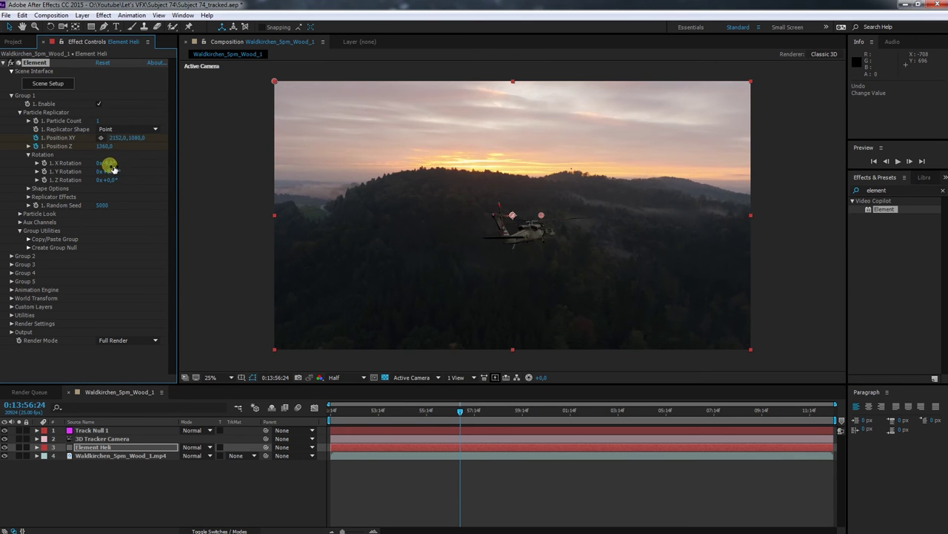
pyautogui.press('Return')
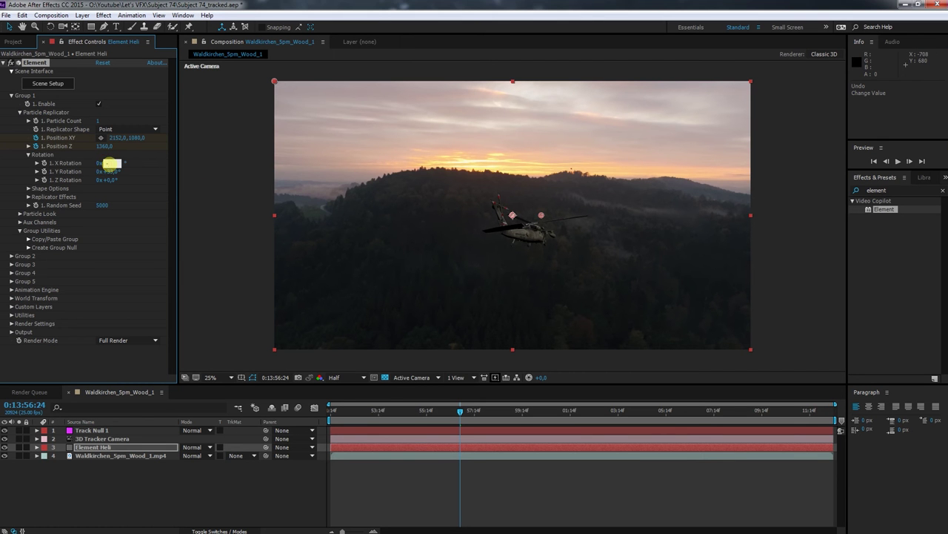
pyautogui.moveTo(110, 163); pyautogui.dragTo(114, 184)
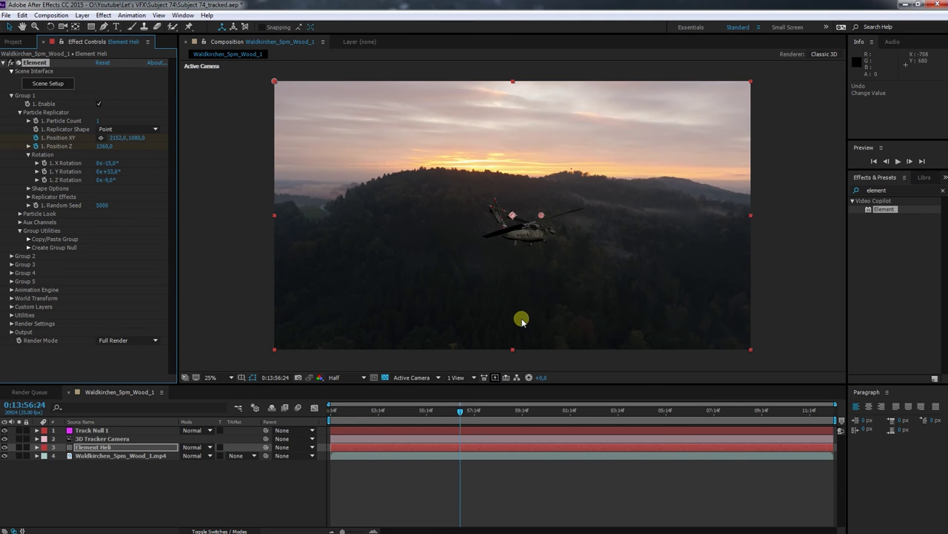
pyautogui.moveTo(112, 172)
pyautogui.mouseDown()
pyautogui.moveTo(117, 152)
pyautogui.moveTo(155, 252)
pyautogui.moveTo(107, 174)
pyautogui.moveTo(117, 183)
pyautogui.mouseUp()
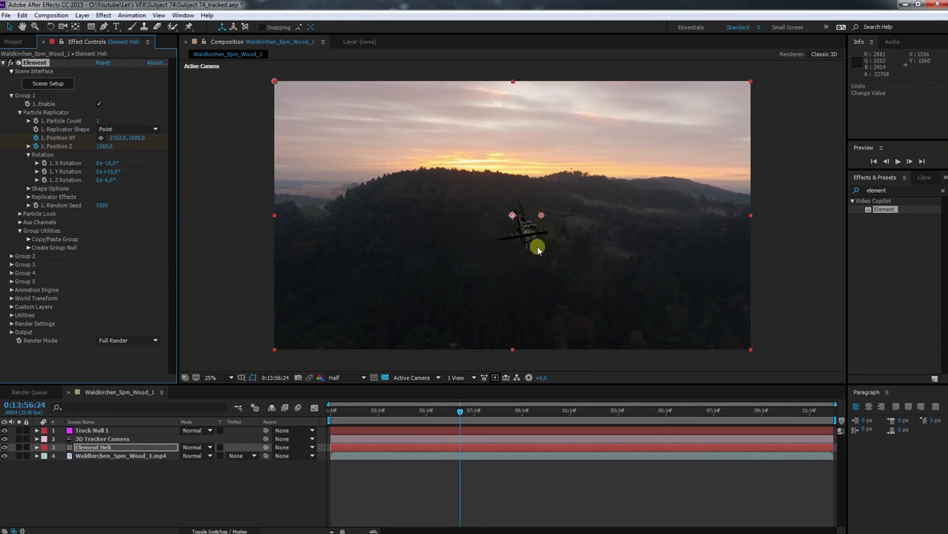
pyautogui.scroll(4, 540, 212)
pyautogui.scroll(-4, 540, 211)
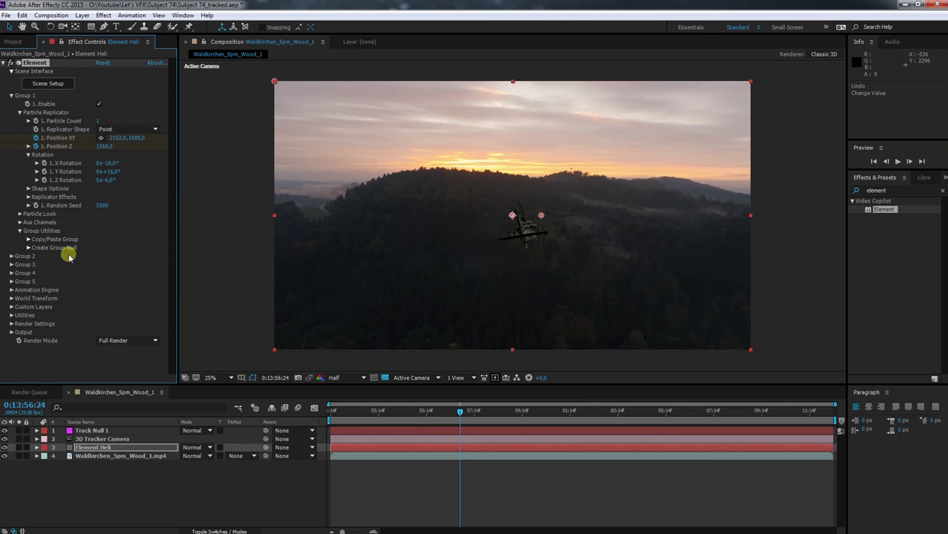
# Step: At 0:13:51:14, set the helicopter's Position Z to -100 and Position XY to 1408, 1080
pyautogui.moveTo(460, 413); pyautogui.dragTo(330, 413)
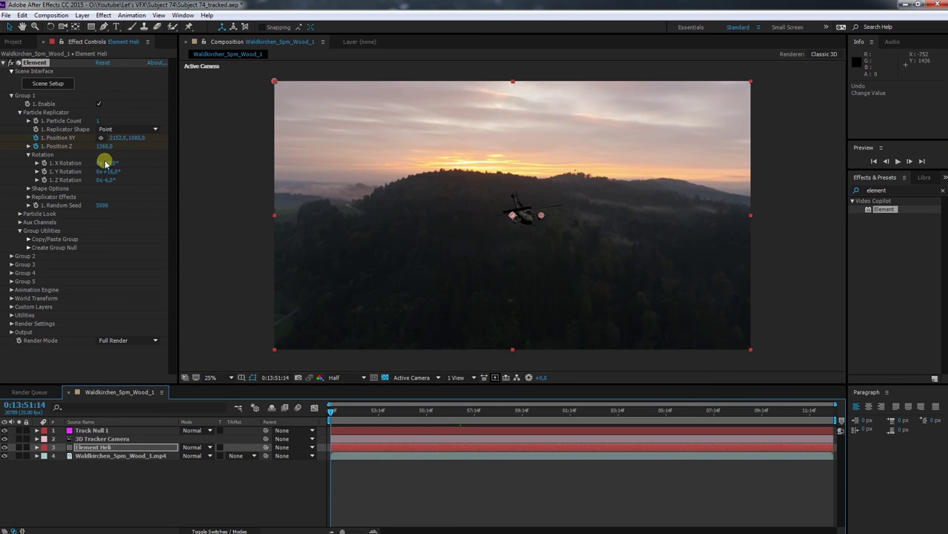
pyautogui.moveTo(103, 146); pyautogui.dragTo(42, 153)
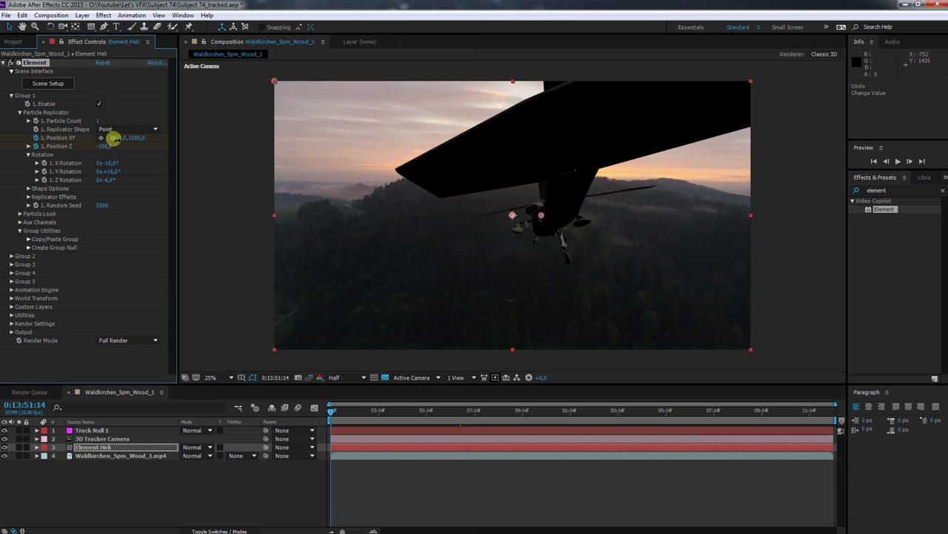
pyautogui.moveTo(104, 138); pyautogui.dragTo(165, 146)
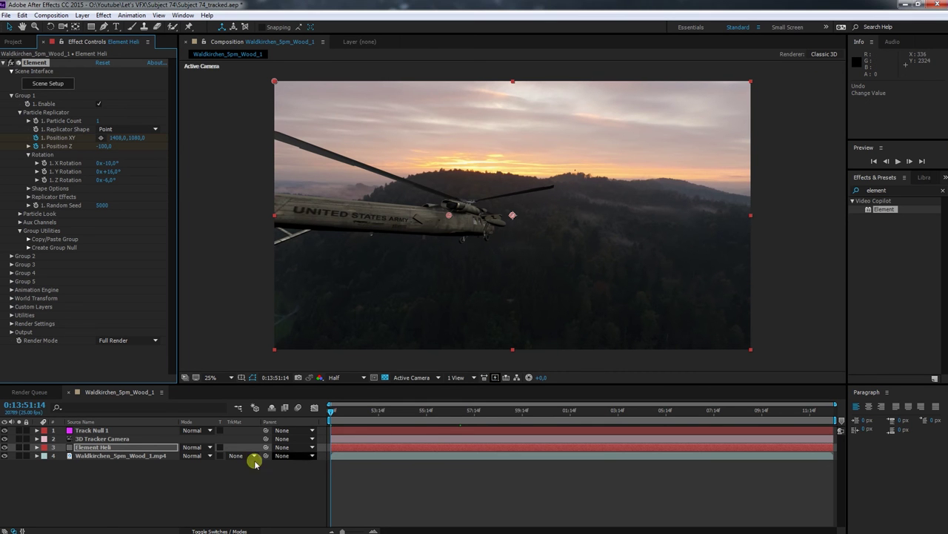
# Step: Set the 3D Tracker Camera's Zoom to 2021.1 pixels and Focus Distance to 5014.3 pixels, checking the framing at 0:13:53:07 and 0:13:51:14
pyautogui.click(104, 439)
pyautogui.press('a')
pyautogui.press('a')
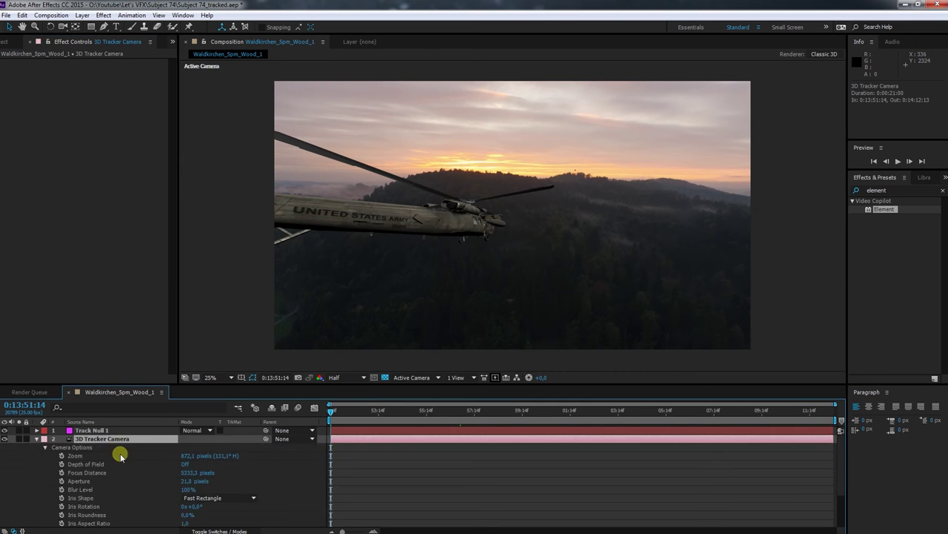
pyautogui.scroll(-1, 177, 479)
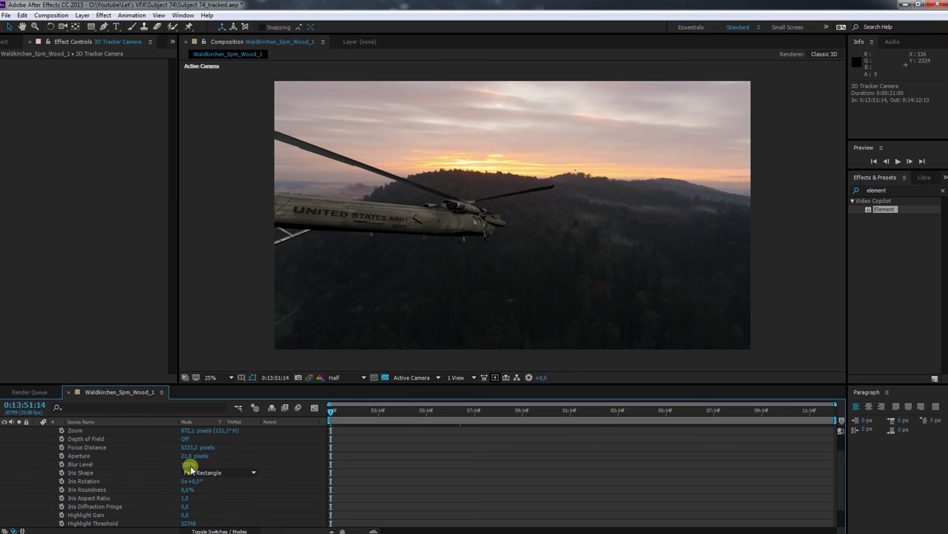
pyautogui.scroll(1, 191, 468)
pyautogui.moveTo(192, 459); pyautogui.dragTo(536, 464)
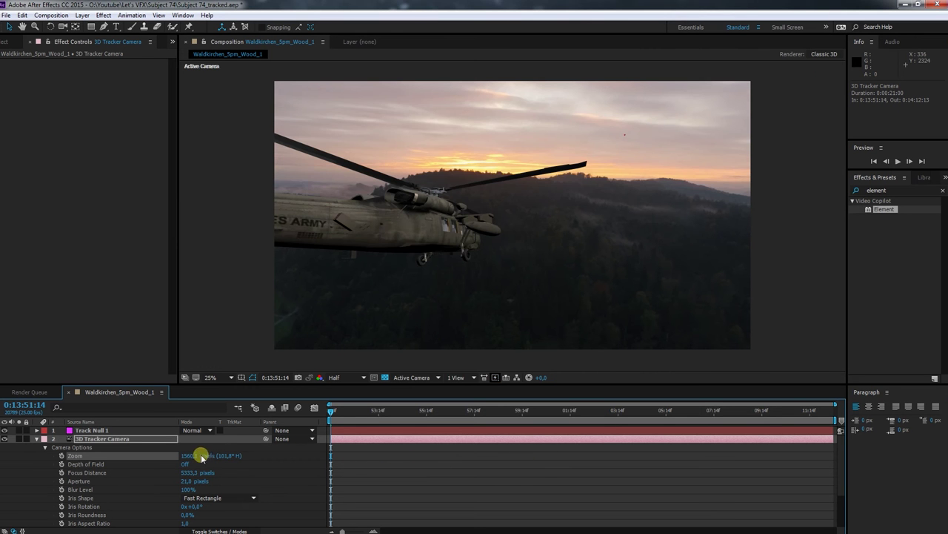
pyautogui.moveTo(191, 455); pyautogui.dragTo(0, 469)
pyautogui.moveTo(332, 413); pyautogui.dragTo(369, 459)
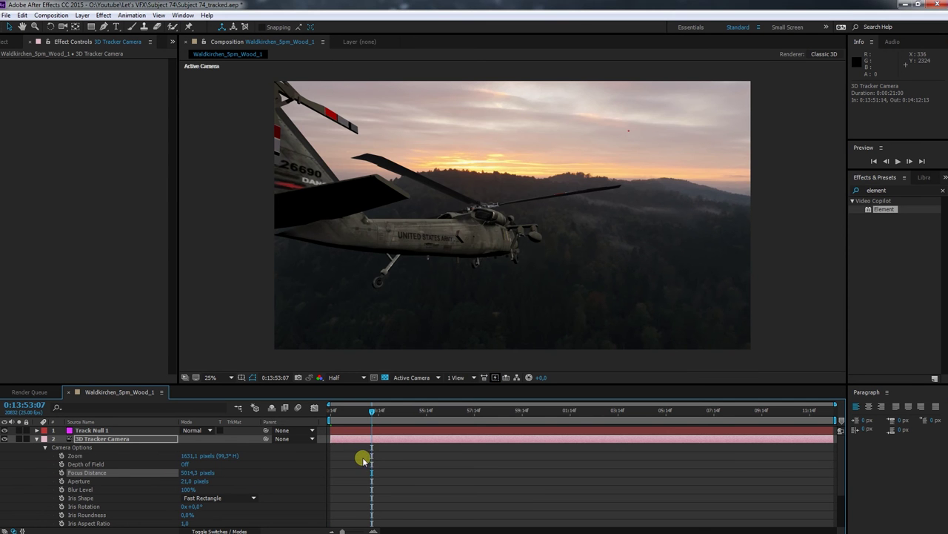
pyautogui.moveTo(187, 456); pyautogui.dragTo(288, 466)
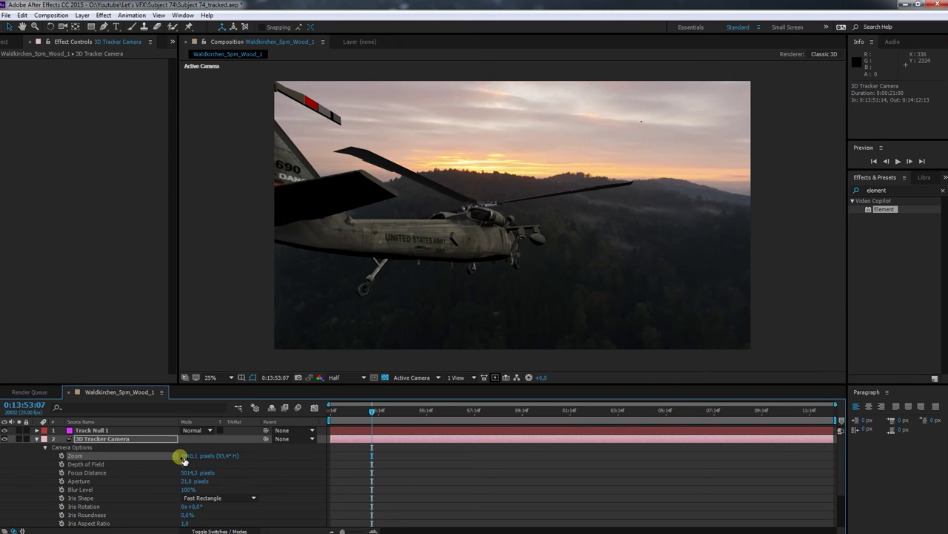
pyautogui.moveTo(189, 455); pyautogui.dragTo(302, 508)
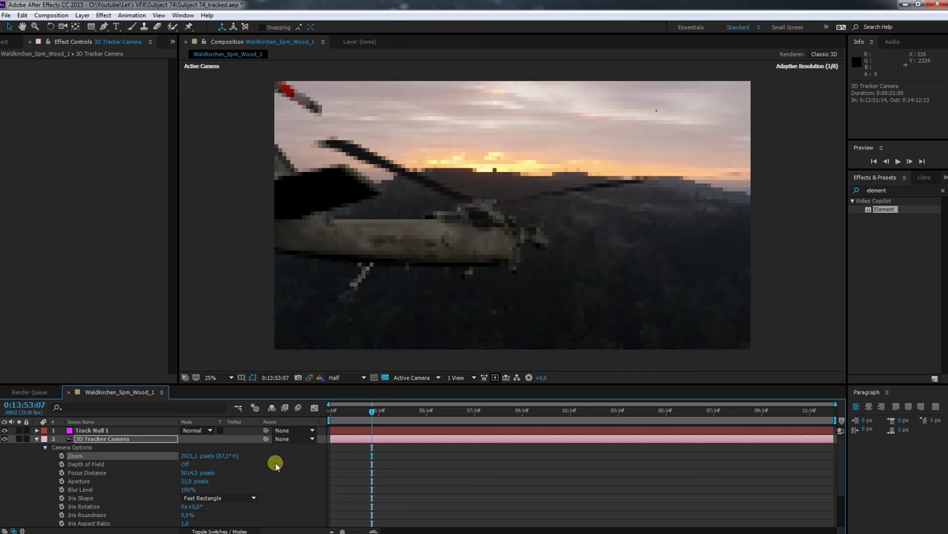
pyautogui.moveTo(372, 414); pyautogui.dragTo(320, 412)
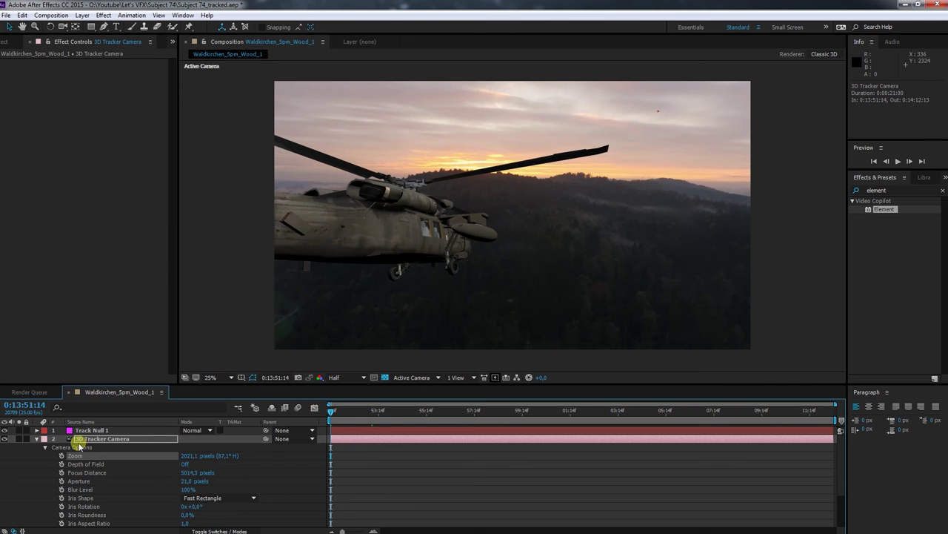
# Step: Return to the Element Heli layer and set the Position XY keyframe at 0:13:56:24 to 1735, 1080
pyautogui.click(36, 439)
pyautogui.click(89, 448)
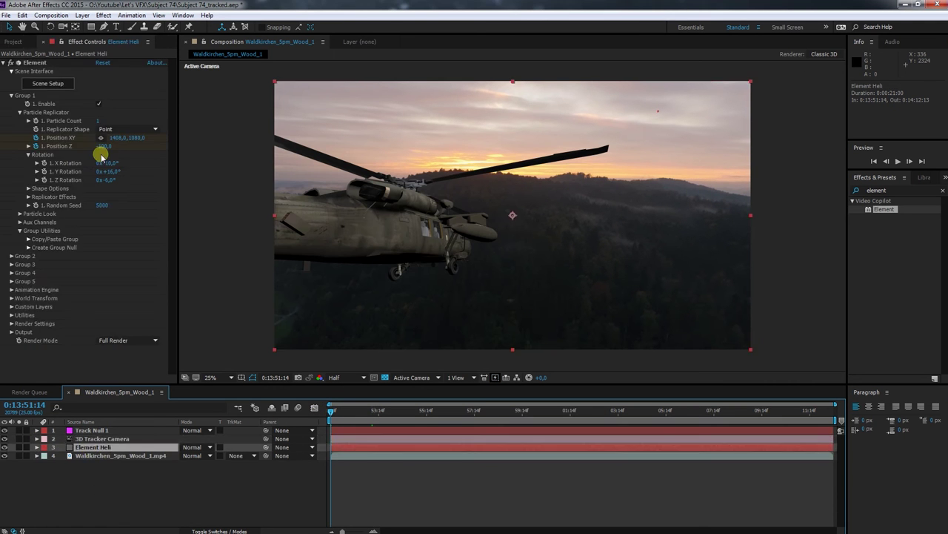
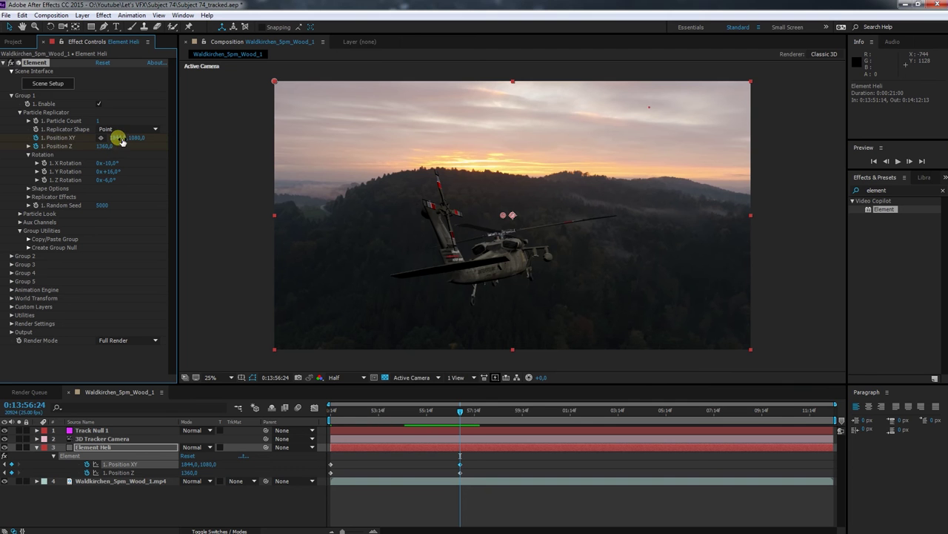
pyautogui.moveTo(437, 408)
pyautogui.mouseDown()
pyautogui.moveTo(450, 409)
pyautogui.moveTo(424, 412)
pyautogui.mouseUp()
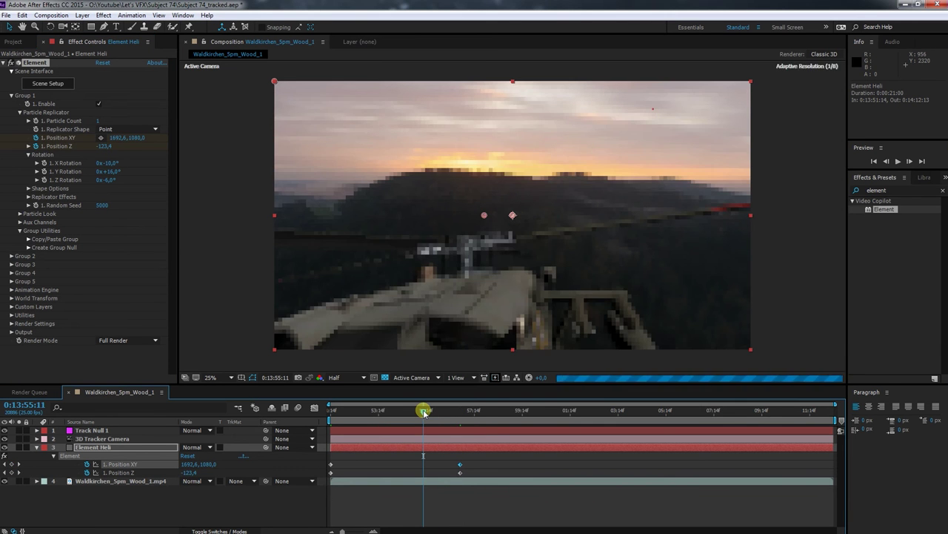
pyautogui.click(21, 465)
pyautogui.moveTo(111, 148)
pyautogui.mouseDown()
pyautogui.moveTo(121, 137)
pyautogui.moveTo(169, 147)
pyautogui.moveTo(108, 147)
pyautogui.mouseUp()
pyautogui.click(463, 421)
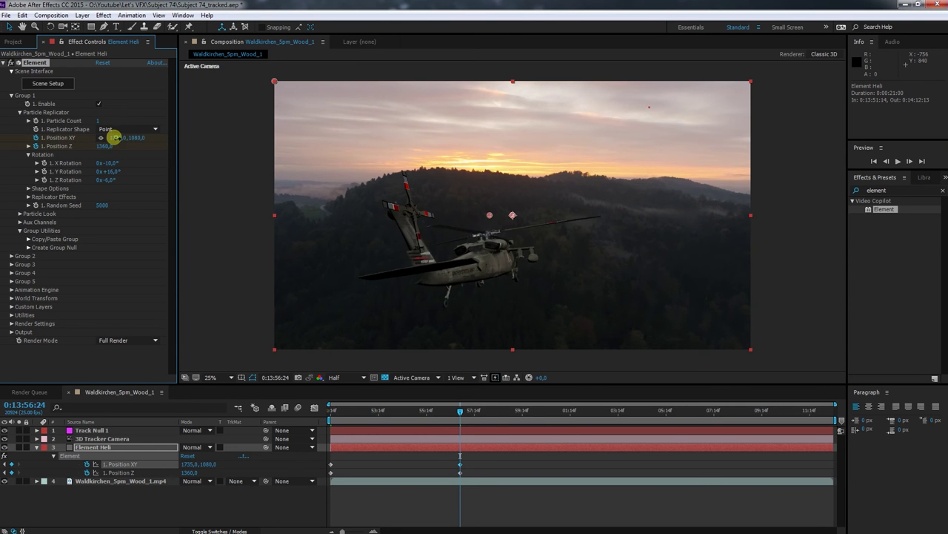
# Step: Set the Position Z keyframe at 0:13:51:14 to -2720 and preview the flight from 0:13:56:24
pyautogui.moveTo(461, 412); pyautogui.dragTo(331, 412)
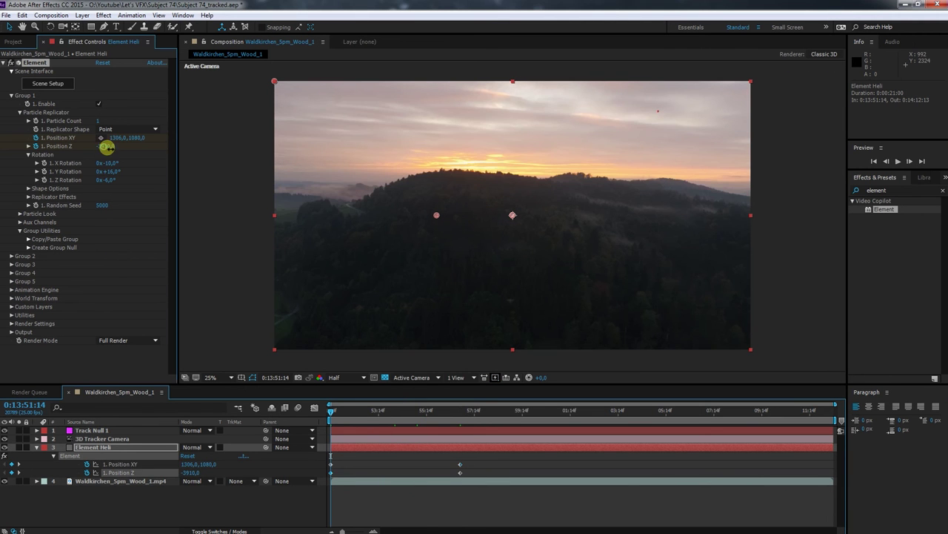
pyautogui.moveTo(110, 146); pyautogui.dragTo(150, 157)
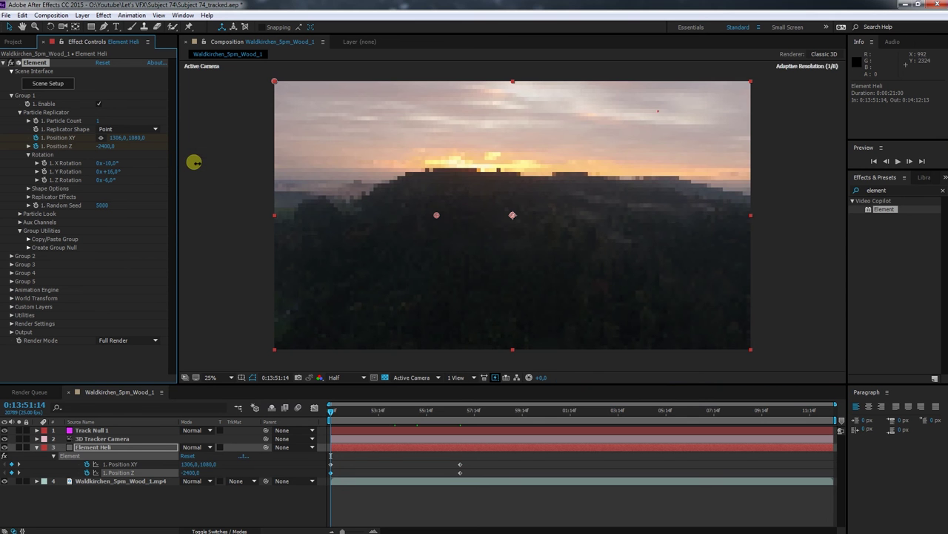
pyautogui.click(461, 412)
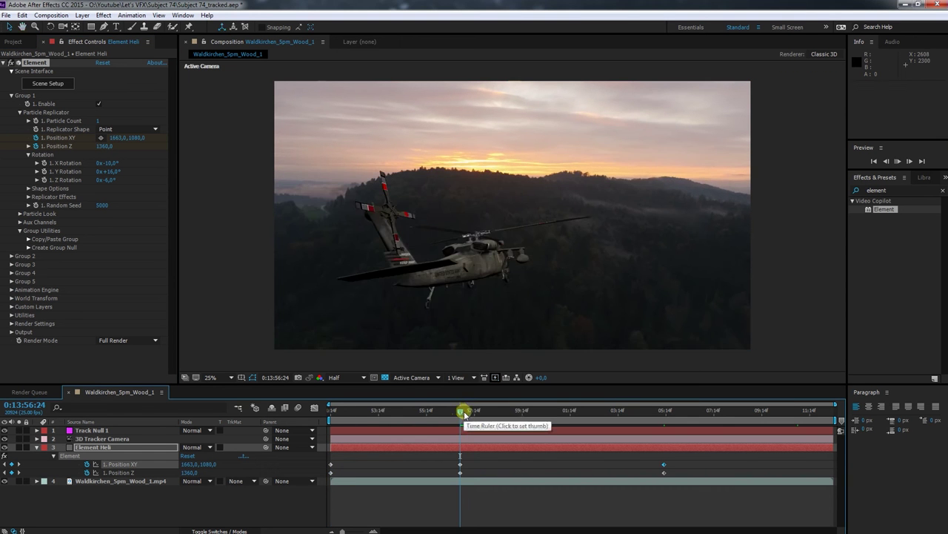
pyautogui.press('space')
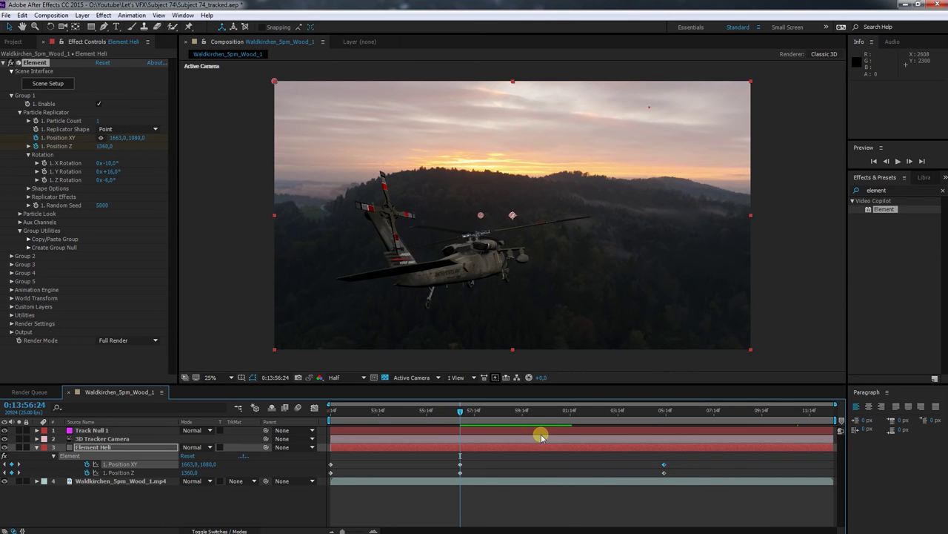
# Step: Hide the Track Null 1 and 3D Tracker Camera layers and preview the helicopter's flight
pyautogui.click(119, 431)
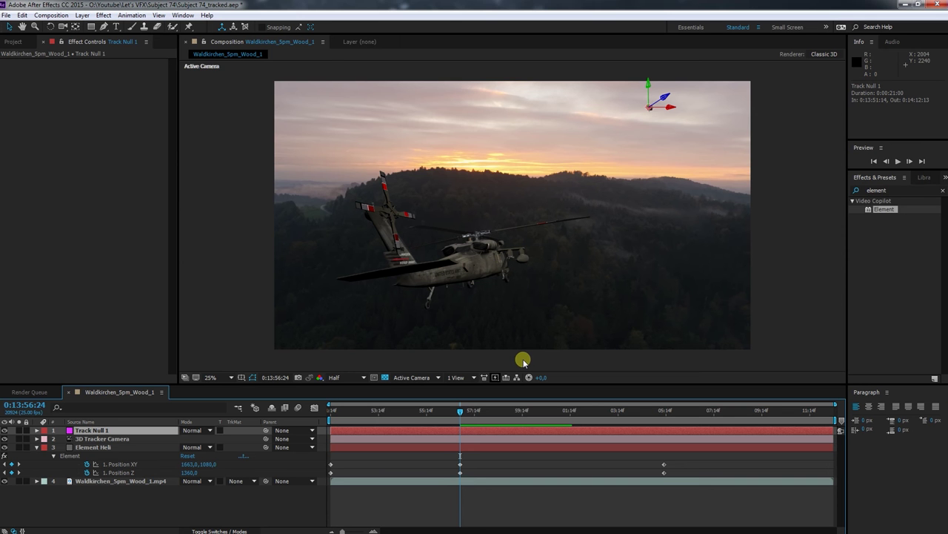
pyautogui.click(5, 438)
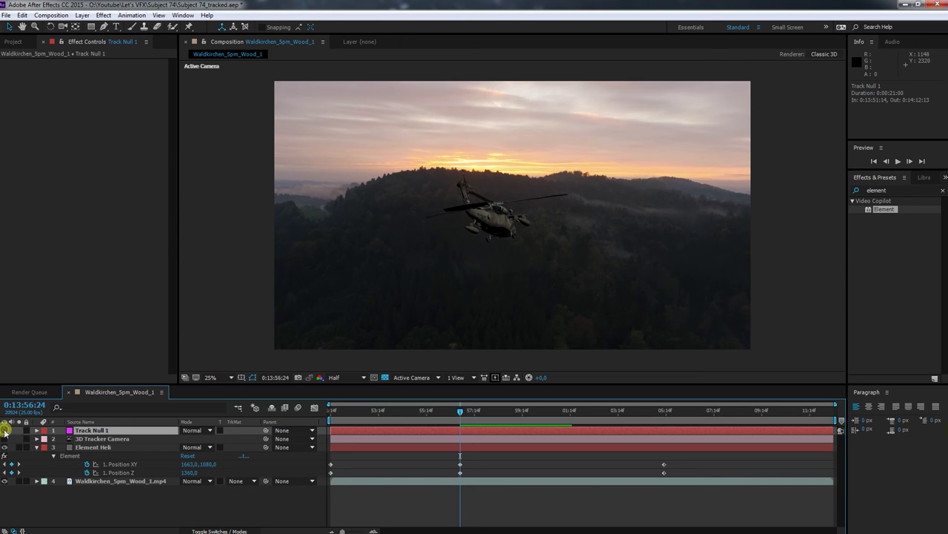
pyautogui.press('space')
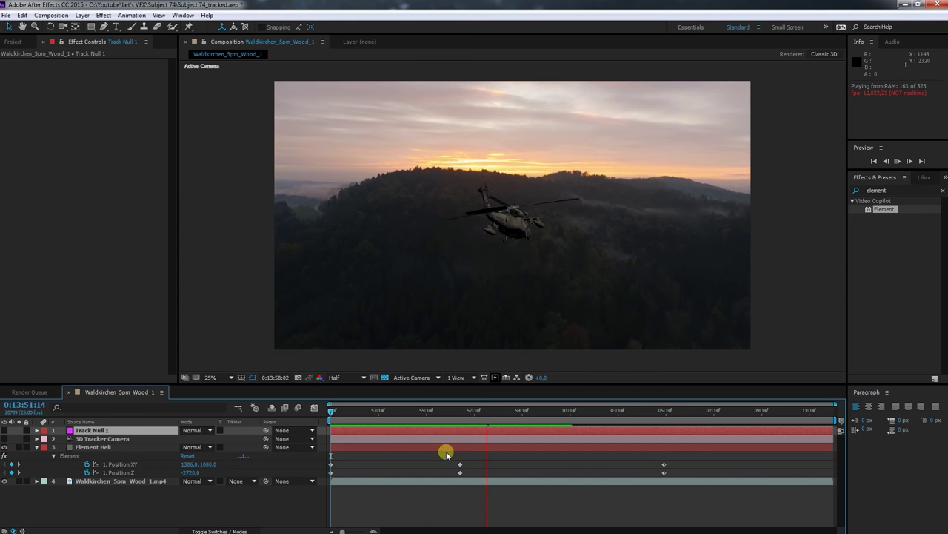
# Step: At 0:13:51:14, set the Element Heli layer's Position Z to -7190 and Position XY to 1306, 987
pyautogui.moveTo(331, 412); pyautogui.dragTo(309, 412)
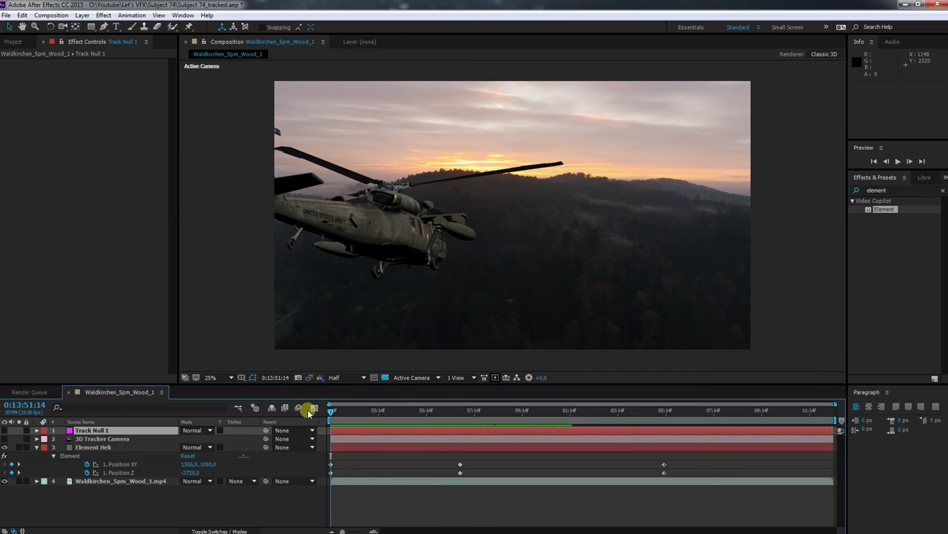
pyautogui.click(127, 463)
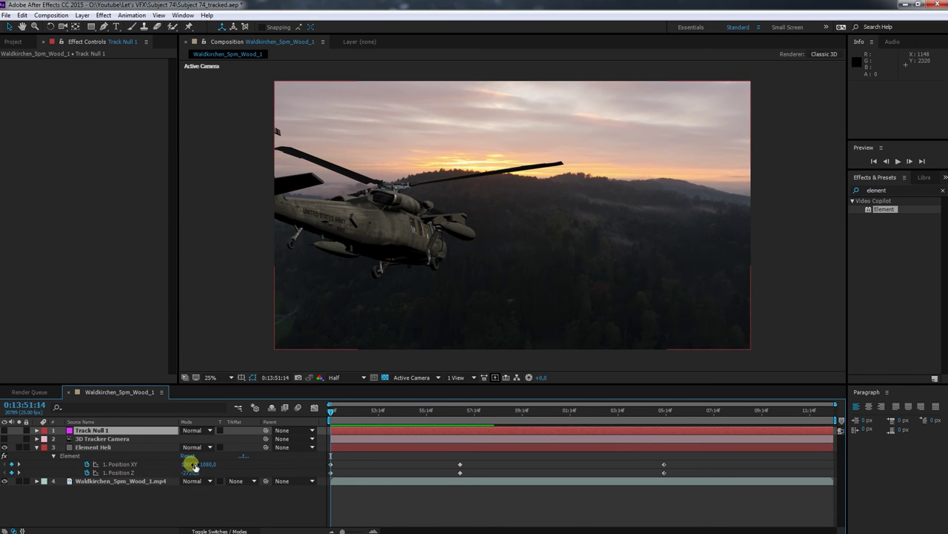
pyautogui.moveTo(190, 475); pyautogui.dragTo(0, 472)
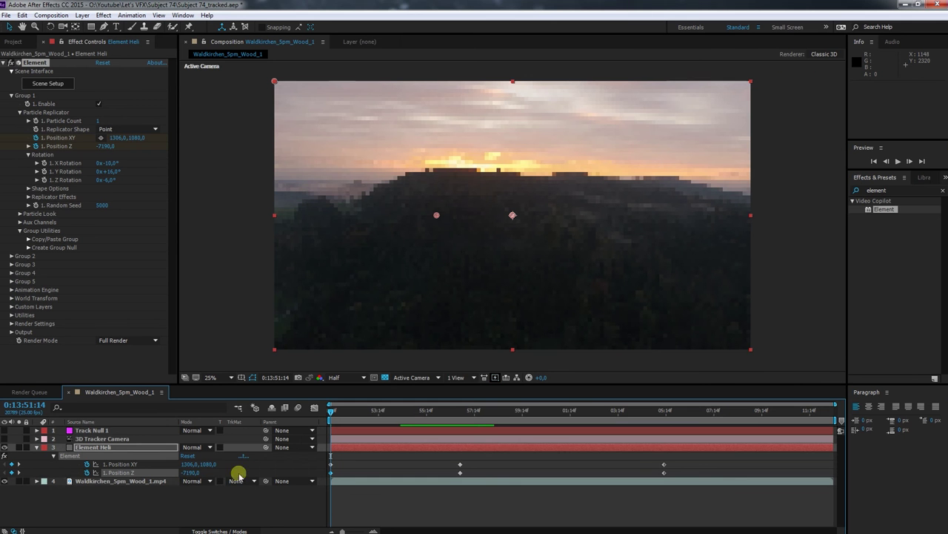
pyautogui.moveTo(138, 138); pyautogui.dragTo(100, 137)
# Step: Enable keyframing for Group 1's X, Y and Z Rotation and set Y Rotation to +10° at 0:13:56:24
pyautogui.moveTo(338, 410); pyautogui.dragTo(395, 412)
pyautogui.click(44, 163)
pyautogui.click(44, 171)
pyautogui.click(44, 180)
pyautogui.click(19, 464)
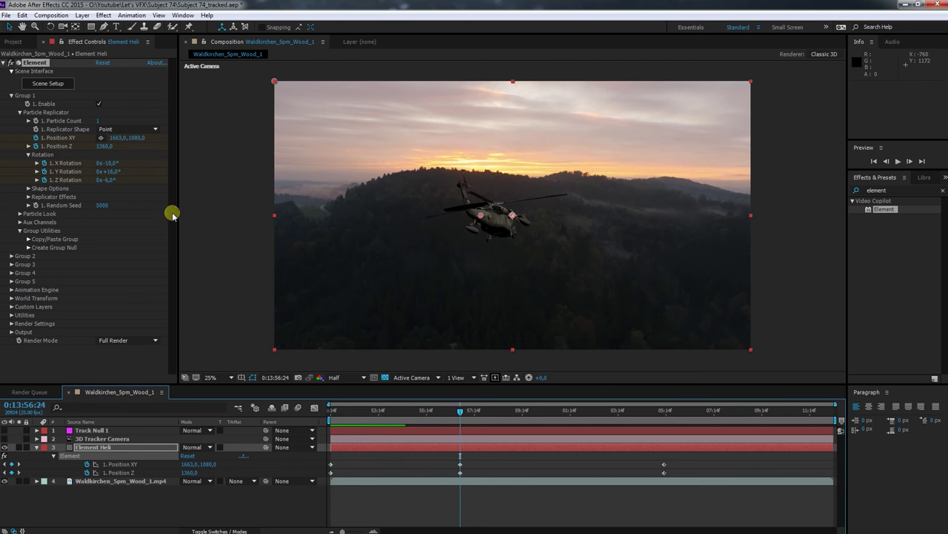
pyautogui.moveTo(110, 171); pyautogui.dragTo(113, 175)
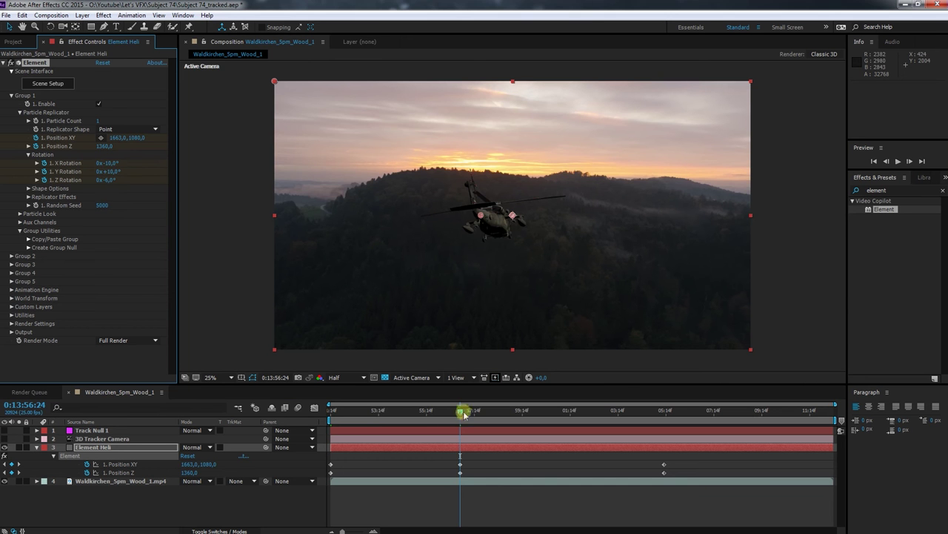
# Step: Move the middle Position XY and Position Z keyframes earlier, to just past 0:13:55:14, and preview the flight from the start
pyautogui.moveTo(464, 415); pyautogui.dragTo(398, 410)
pyautogui.moveTo(453, 453); pyautogui.dragTo(430, 467)
pyautogui.click(460, 472)
pyautogui.press('Home')
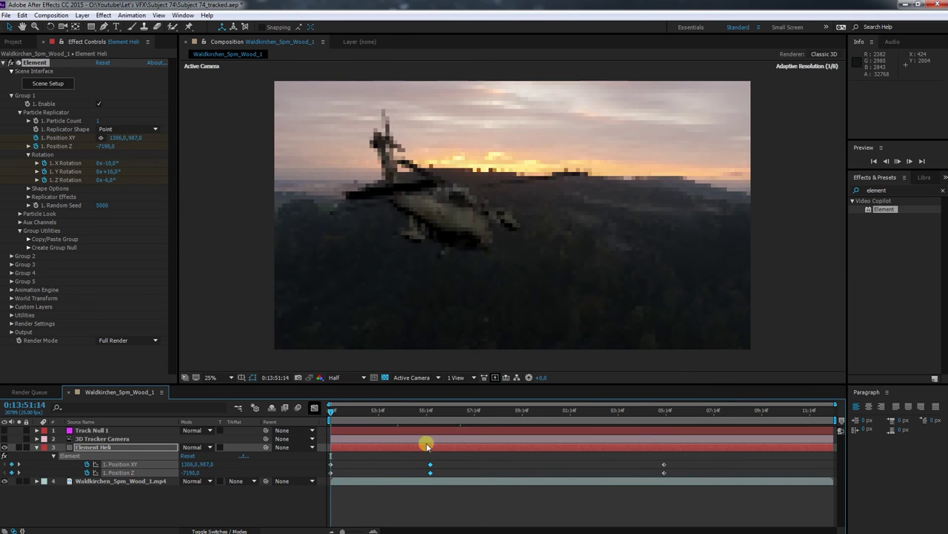
pyautogui.press('space')
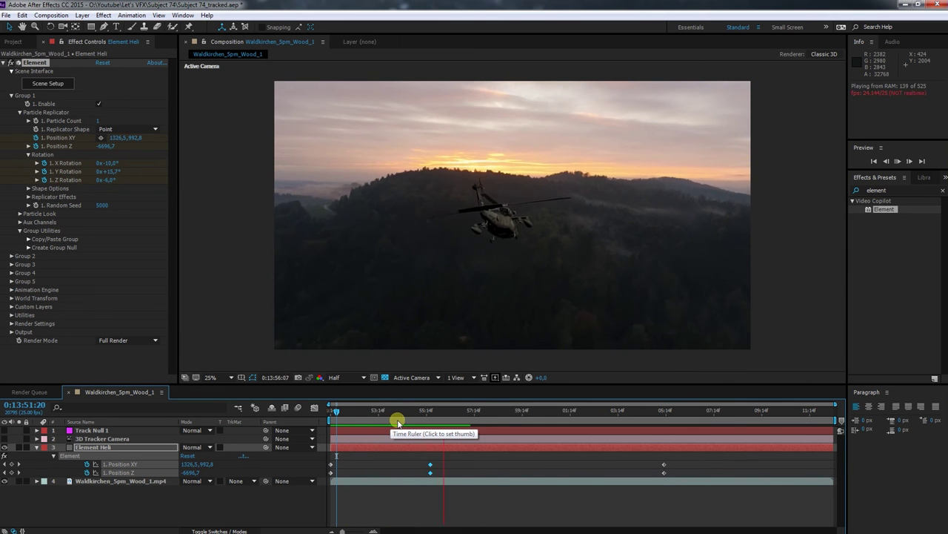
pyautogui.press('space')
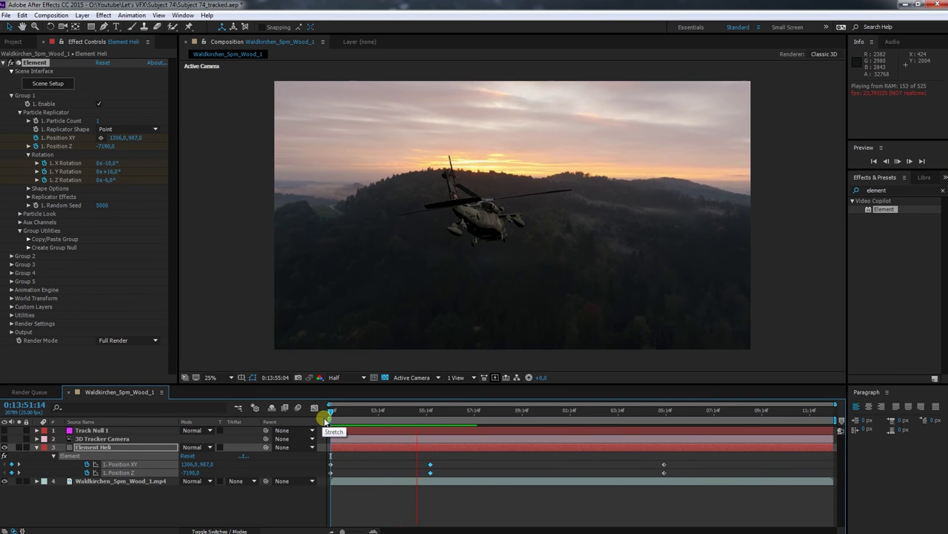
# Step: Move the first Position XY and Position Z keyframes to 0:13:52:06 and preview the helicopter's flight
pyautogui.press('space')
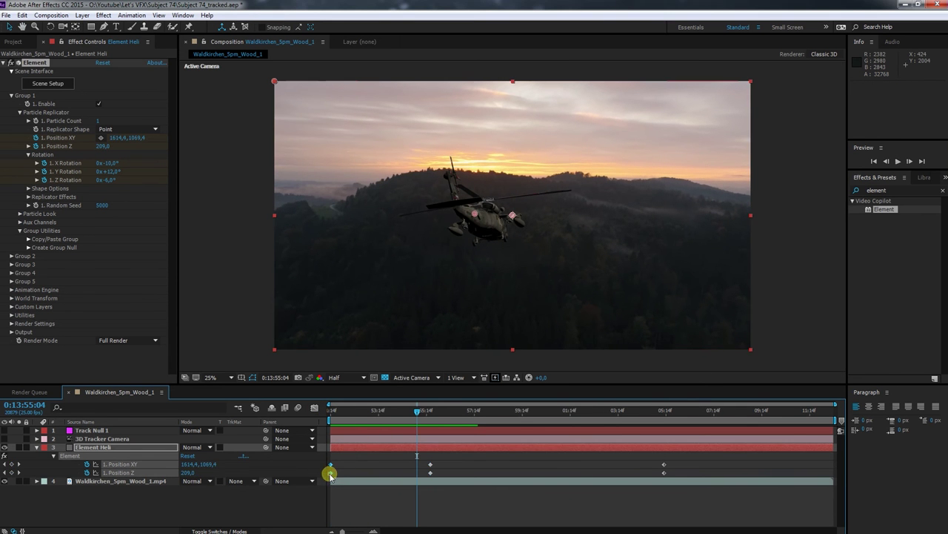
pyautogui.moveTo(330, 474); pyautogui.dragTo(347, 473)
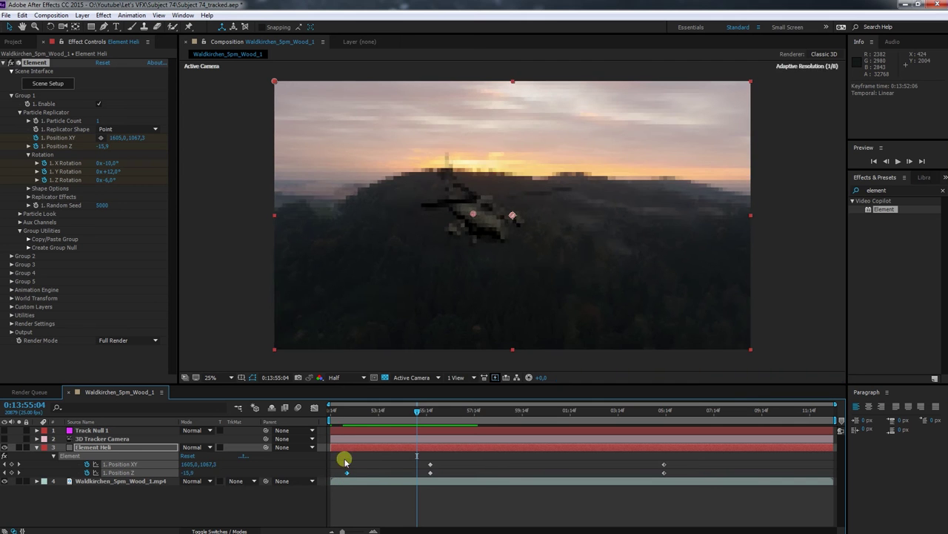
pyautogui.press('space')
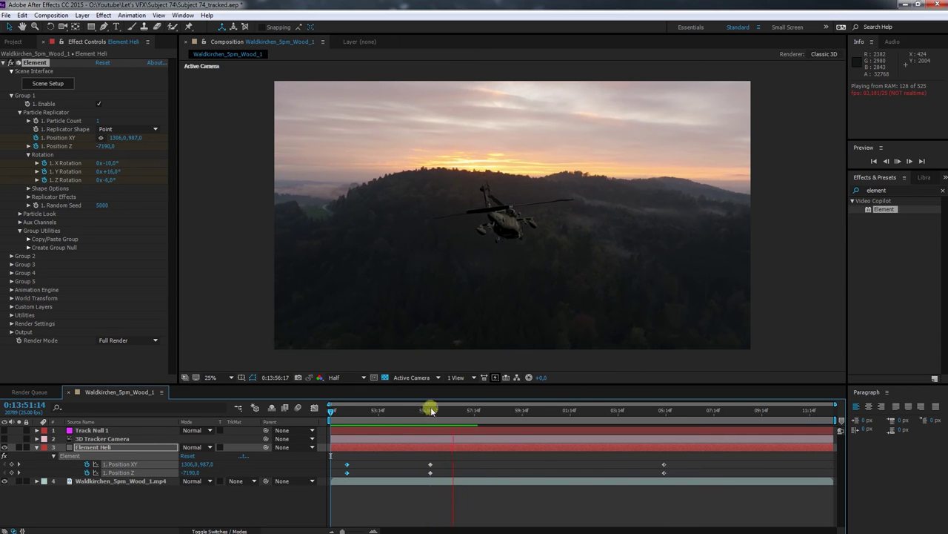
# Step: Move the last Position XY and Position Z keyframes earlier to 0:14:01:16 and set Position Z there to 10950
pyautogui.press('space')
pyautogui.moveTo(468, 423); pyautogui.dragTo(572, 434)
pyautogui.moveTo(645, 450); pyautogui.dragTo(572, 471)
pyautogui.click(121, 464)
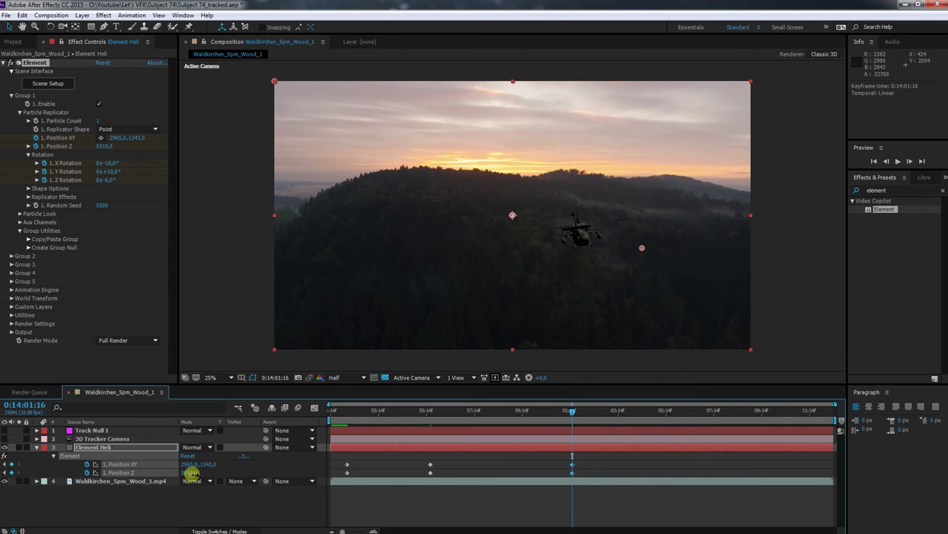
pyautogui.moveTo(191, 472); pyautogui.dragTo(219, 477)
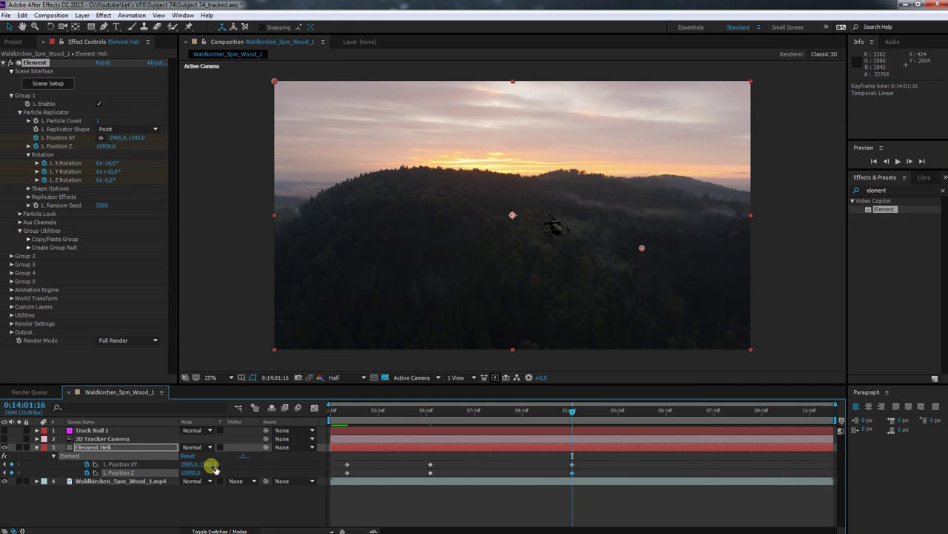
# Step: At the last position keyframe, 0:14:01:16, set Position XY to 3227, 1343 and preview the flight from 0:13:55:00
pyautogui.click(5, 463)
pyautogui.moveTo(430, 413)
pyautogui.mouseDown()
pyautogui.moveTo(350, 415)
pyautogui.moveTo(417, 419)
pyautogui.mouseUp()
pyautogui.click(18, 464)
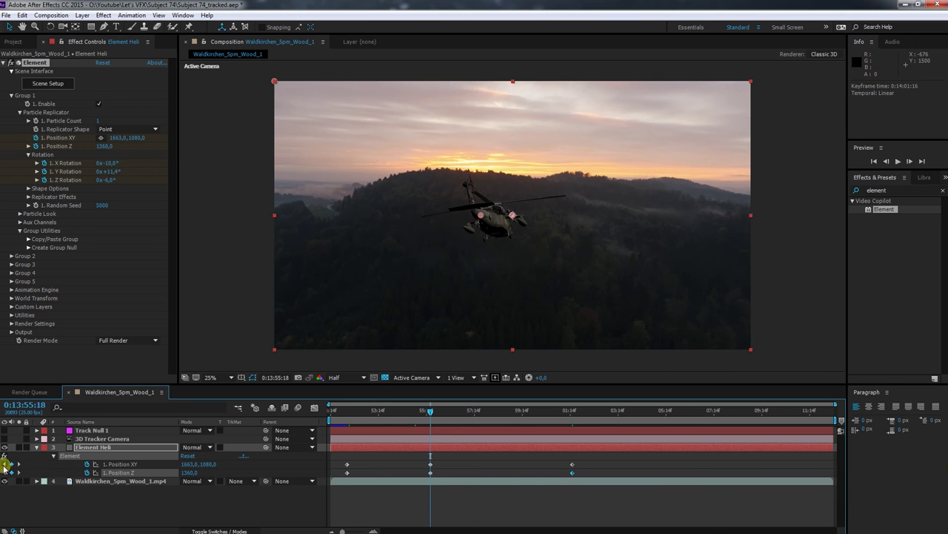
pyautogui.click(19, 464)
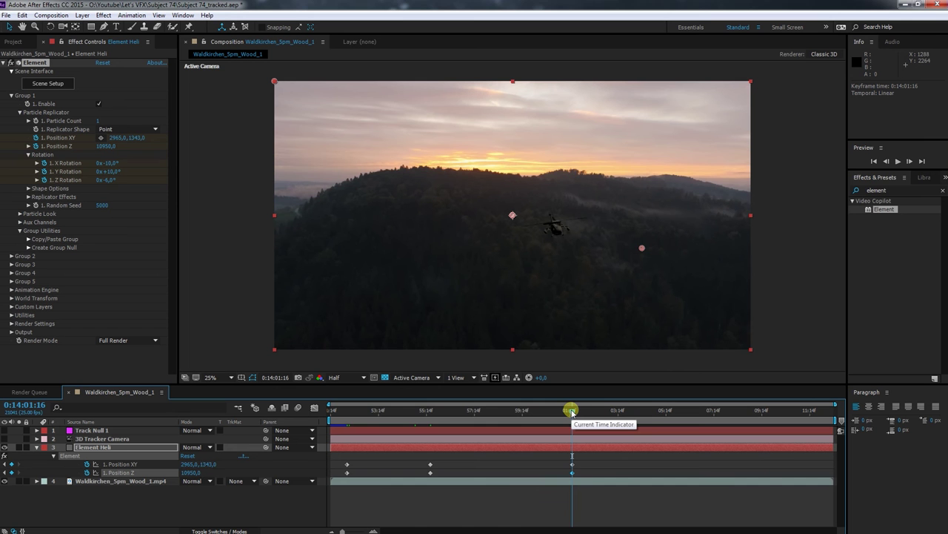
pyautogui.moveTo(119, 139); pyautogui.dragTo(106, 179)
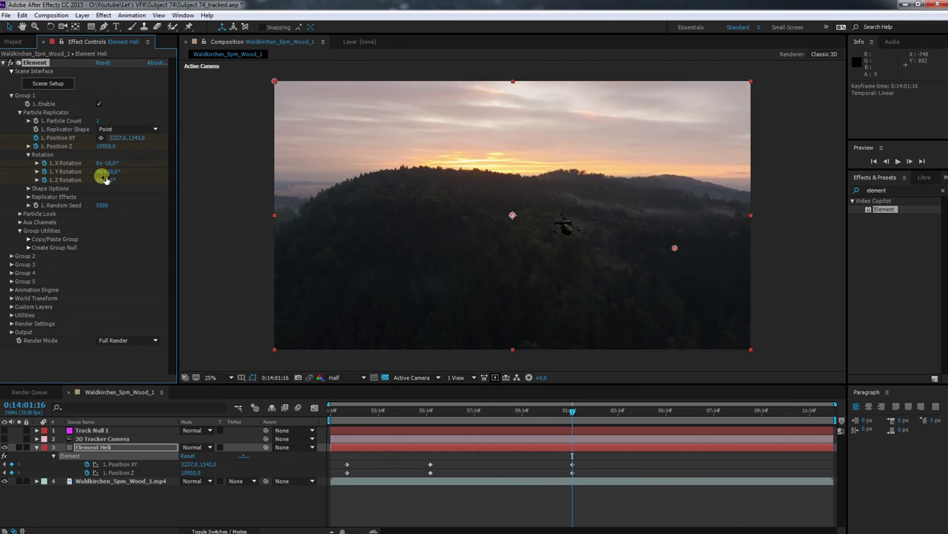
pyautogui.click(413, 410)
pyautogui.press('space')
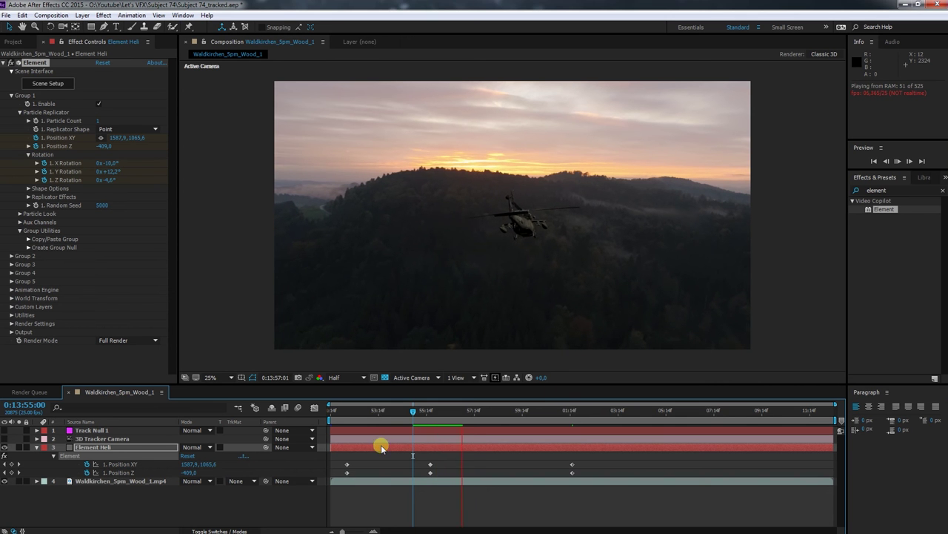
# Step: Show all keyframed properties of the Element Heli layer and save the project
pyautogui.press('u')
pyautogui.hotkey('ctrl', 's')
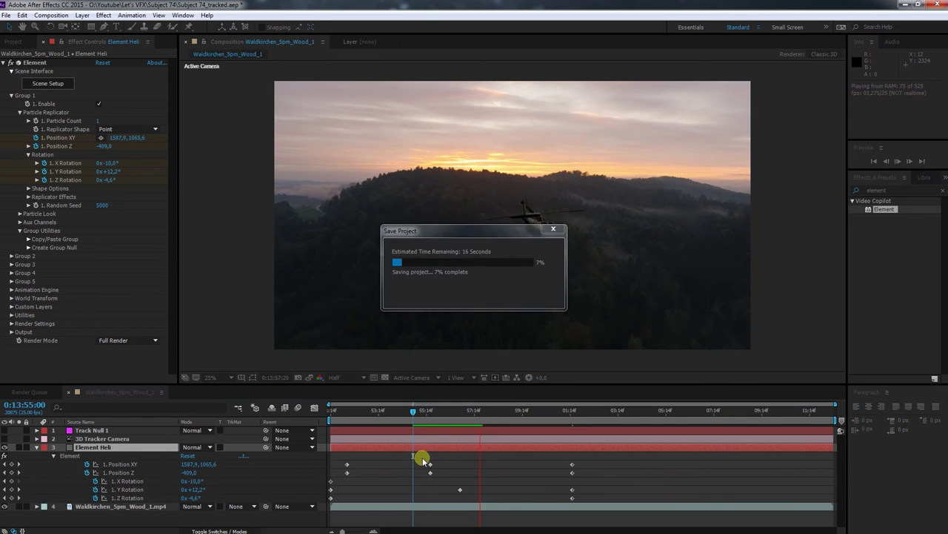
# Step: Delete the middle Position XY keyframe of the Element Heli layer and preview the flight from several early points
pyautogui.click(407, 411)
pyautogui.click(430, 464)
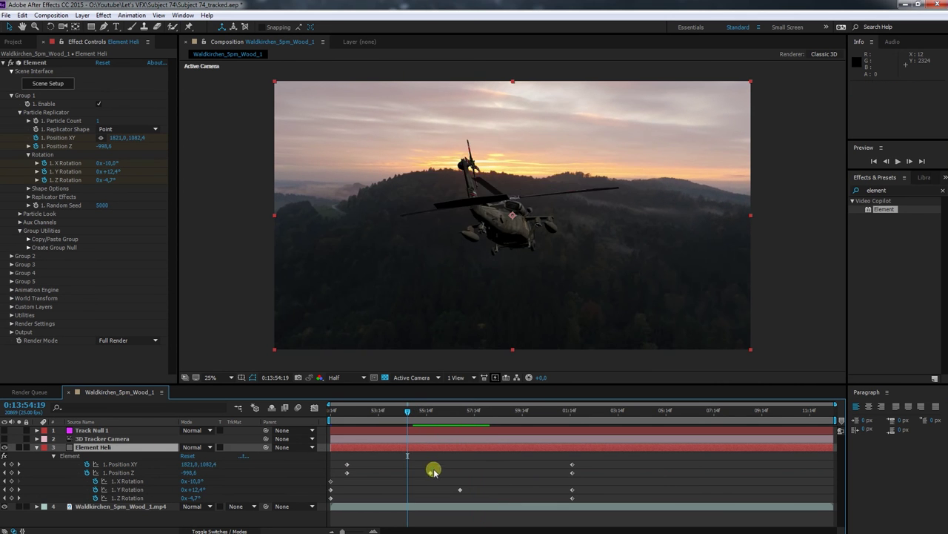
pyautogui.moveTo(408, 410); pyautogui.dragTo(347, 412)
pyautogui.press('space')
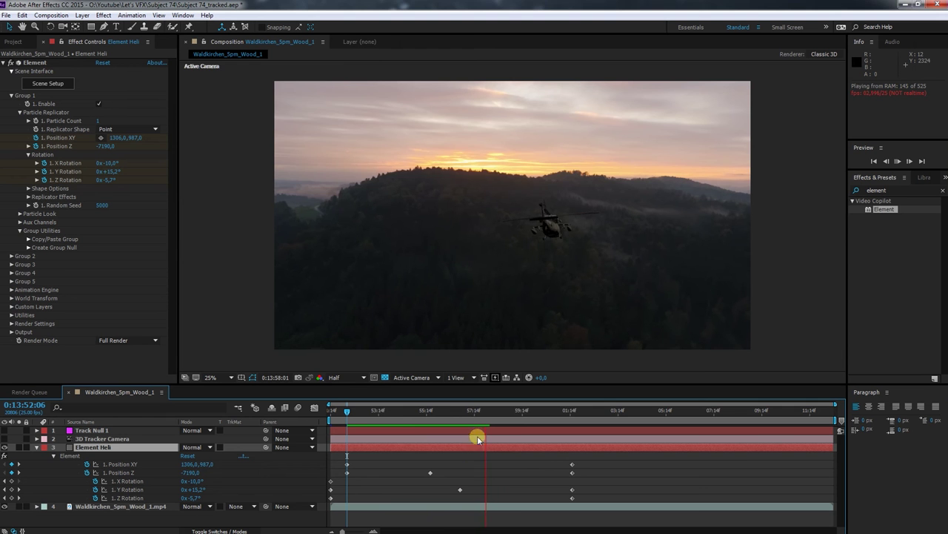
pyautogui.click(366, 411)
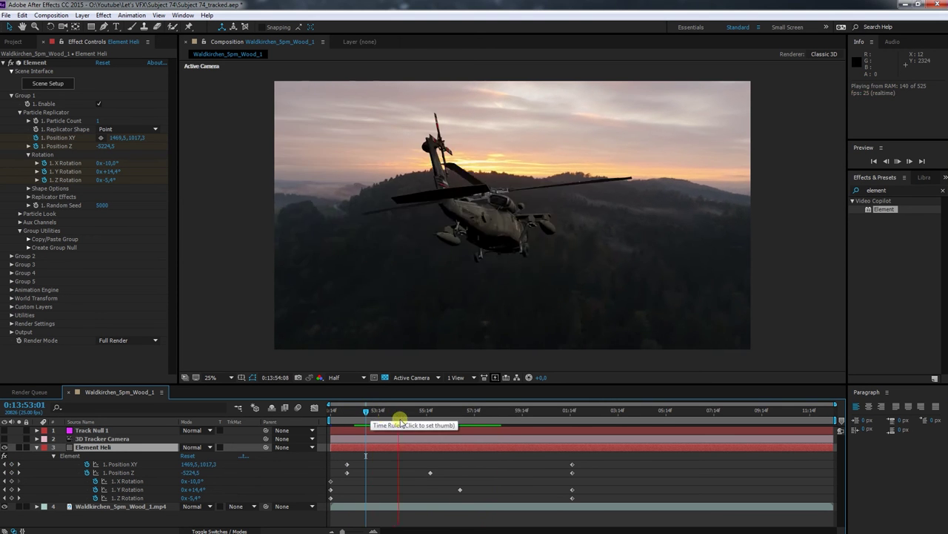
pyautogui.click(362, 411)
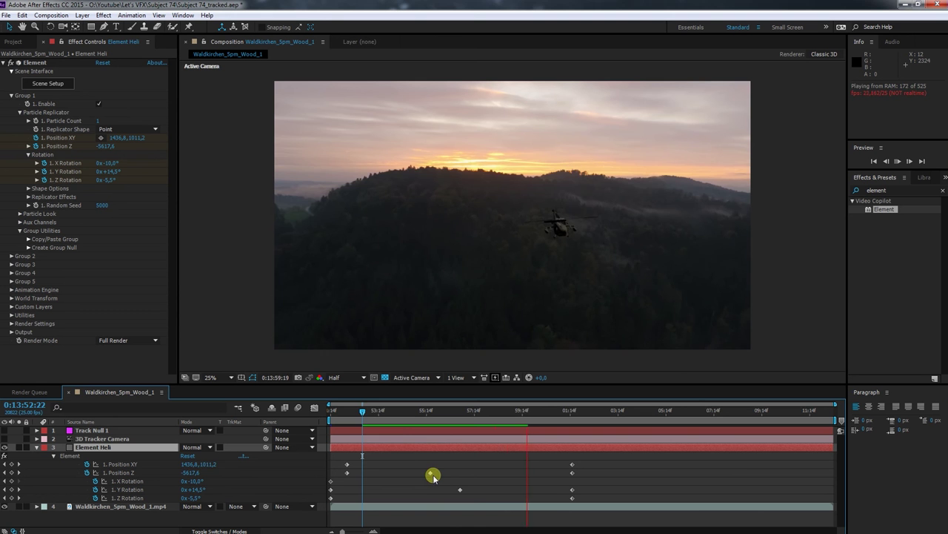
pyautogui.moveTo(364, 413)
pyautogui.mouseDown()
pyautogui.moveTo(413, 417)
pyautogui.moveTo(365, 426)
pyautogui.mouseUp()
# Step: At the 0:13:52:06 position keyframe, set Group 1's Y Rotation to +0.2° and preview from 0:13:53:02
pyautogui.click(5, 472)
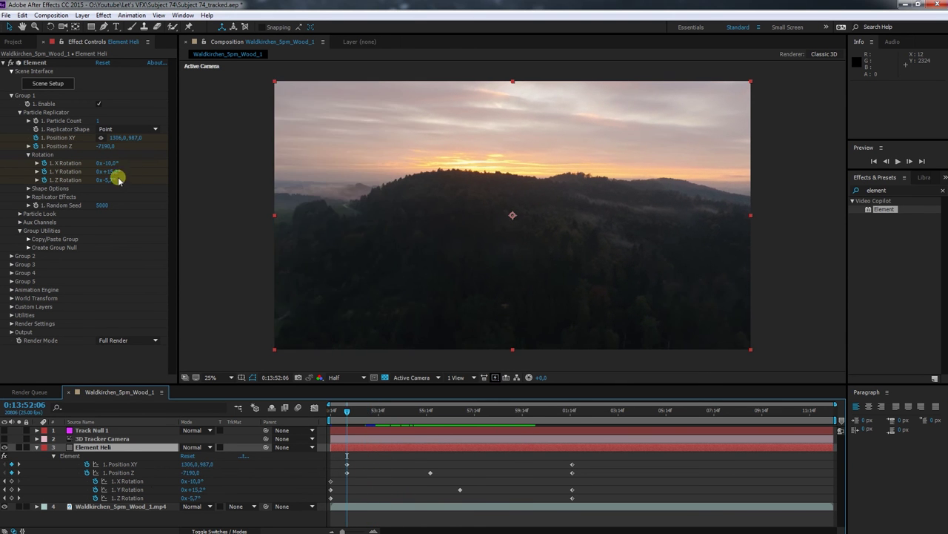
pyautogui.moveTo(114, 175); pyautogui.dragTo(137, 183)
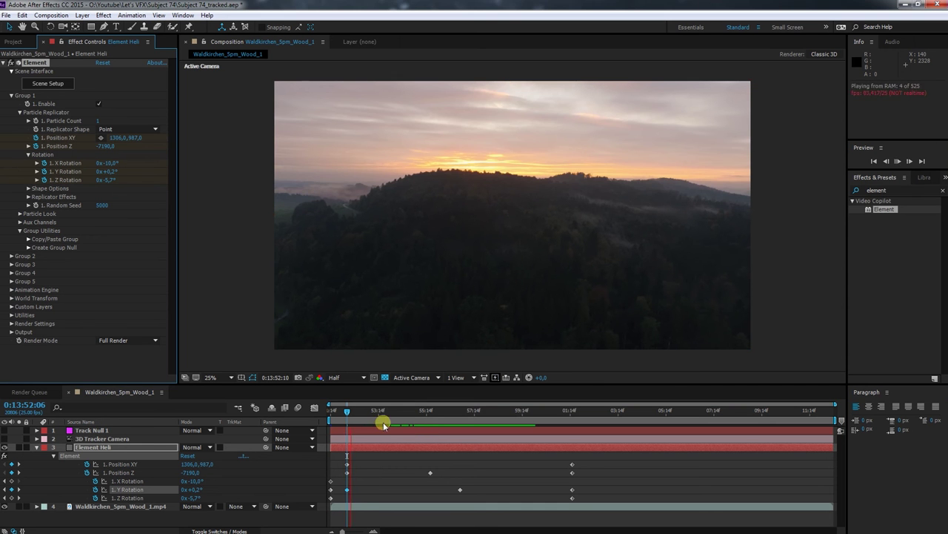
pyautogui.moveTo(347, 412); pyautogui.dragTo(370, 417)
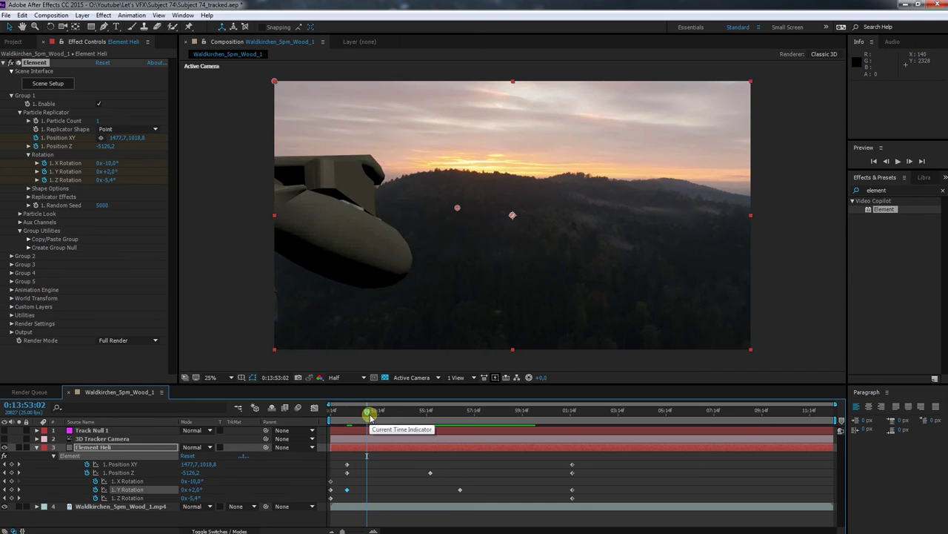
pyautogui.press('space')
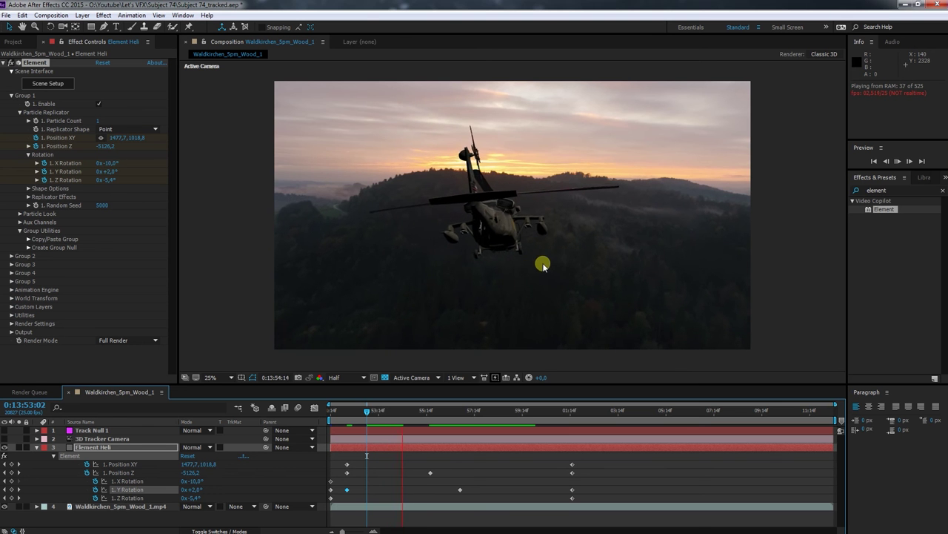
pyautogui.press('space')
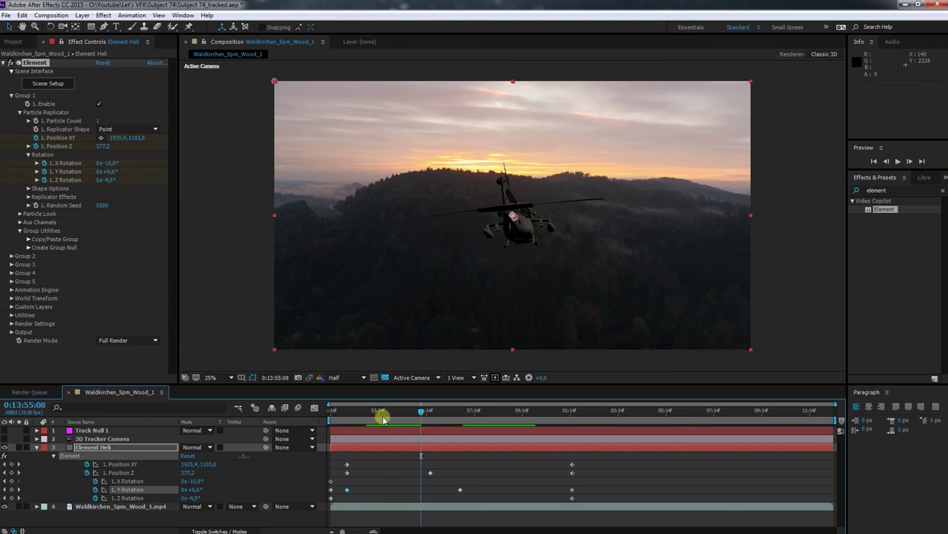
# Step: Add a Z Rotation keyframe of +6.2° at 0:13:54:12 so the helicopter banks the other way
pyautogui.moveTo(383, 419); pyautogui.dragTo(346, 419)
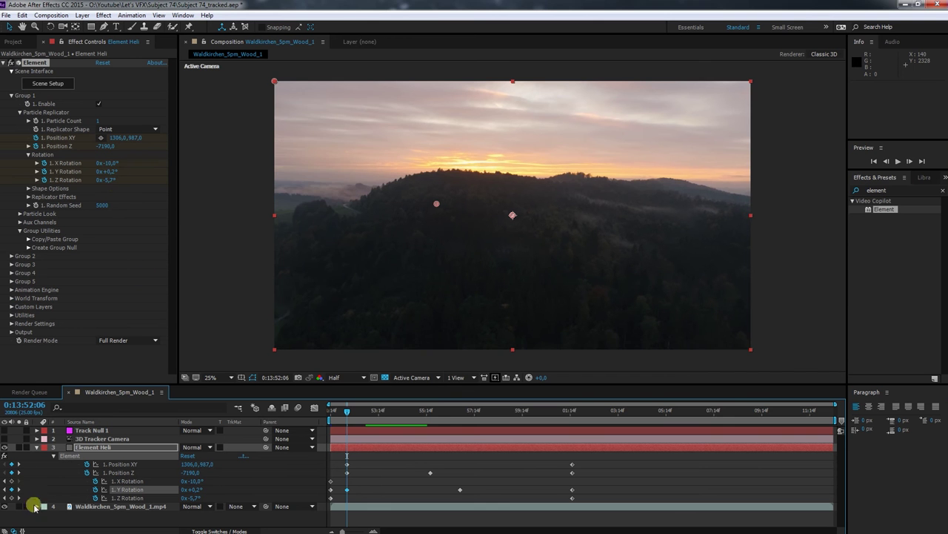
pyautogui.click(19, 497)
pyautogui.moveTo(458, 411); pyautogui.dragTo(401, 415)
pyautogui.moveTo(112, 185); pyautogui.dragTo(116, 186)
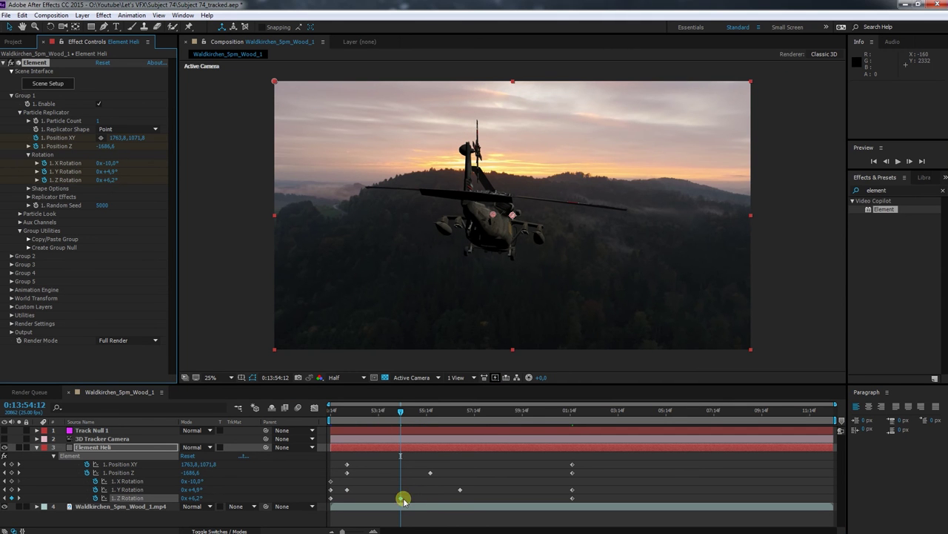
# Step: Ease the curve into the last Z Rotation keyframe with the Graph Editor and preview the flight from 0:13:52:17
pyautogui.click(315, 408)
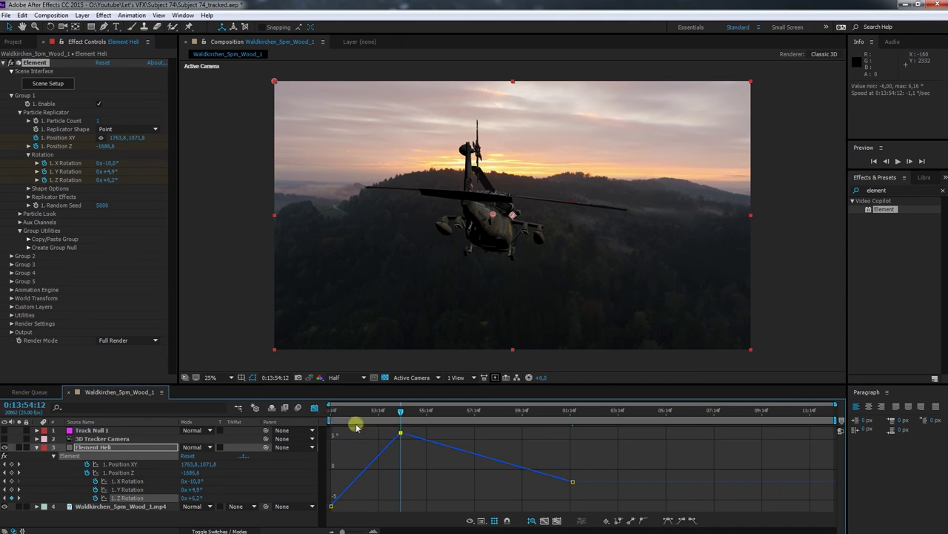
pyautogui.click(572, 481)
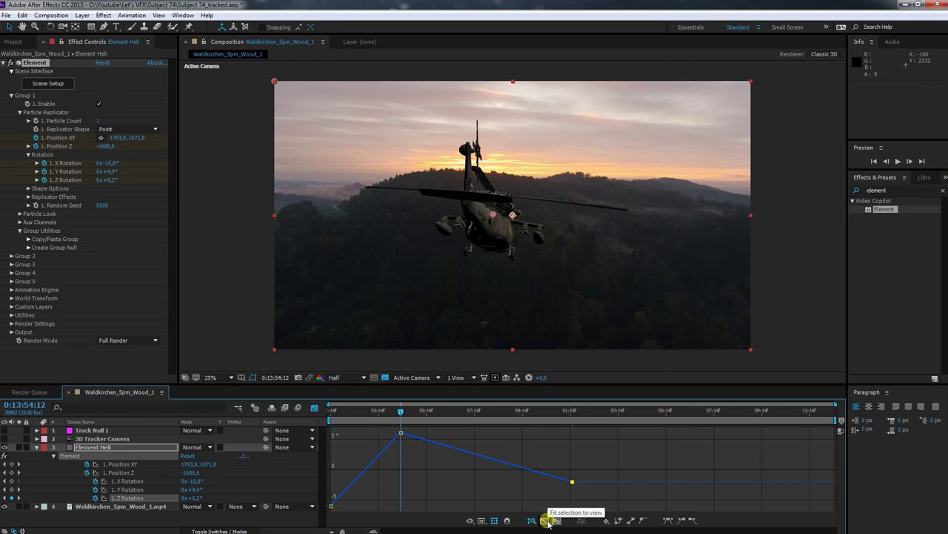
pyautogui.moveTo(541, 471); pyautogui.dragTo(520, 478)
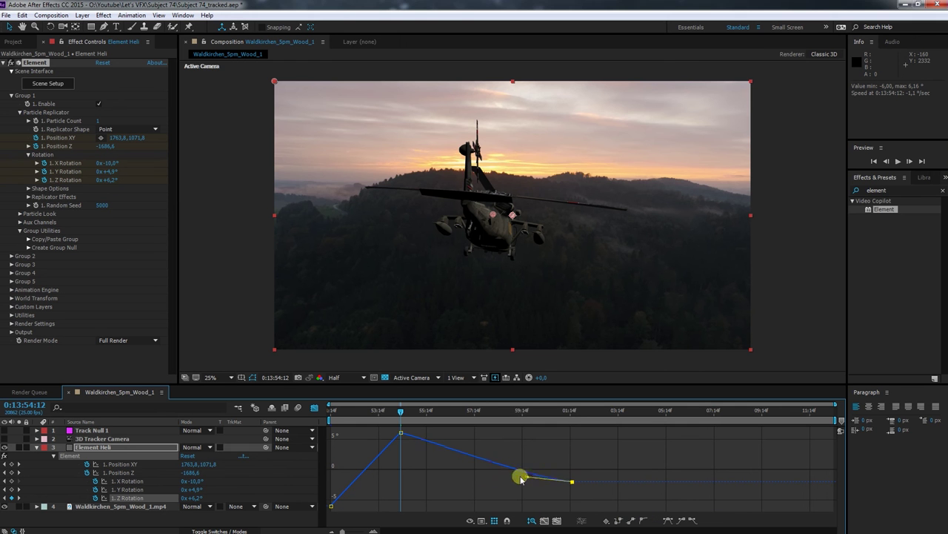
pyautogui.click(315, 408)
pyautogui.moveTo(400, 411); pyautogui.dragTo(358, 412)
pyautogui.press('space')
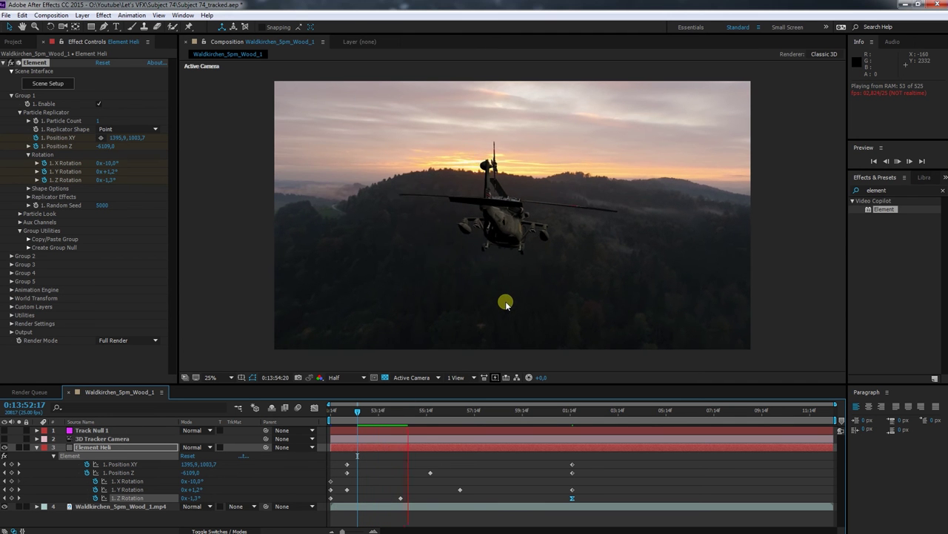
pyautogui.click(356, 410)
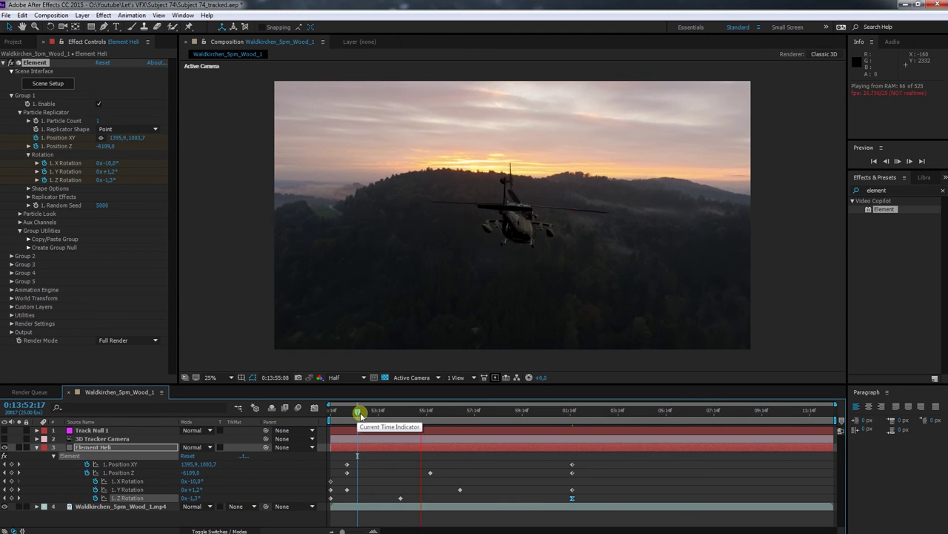
# Step: Strengthen the banking by setting Z Rotation to +13.2° at 0:13:54:12 and -13° at 0:13:51:14, and preview it
pyautogui.moveTo(355, 413); pyautogui.dragTo(400, 414)
pyautogui.moveTo(198, 498); pyautogui.dragTo(200, 499)
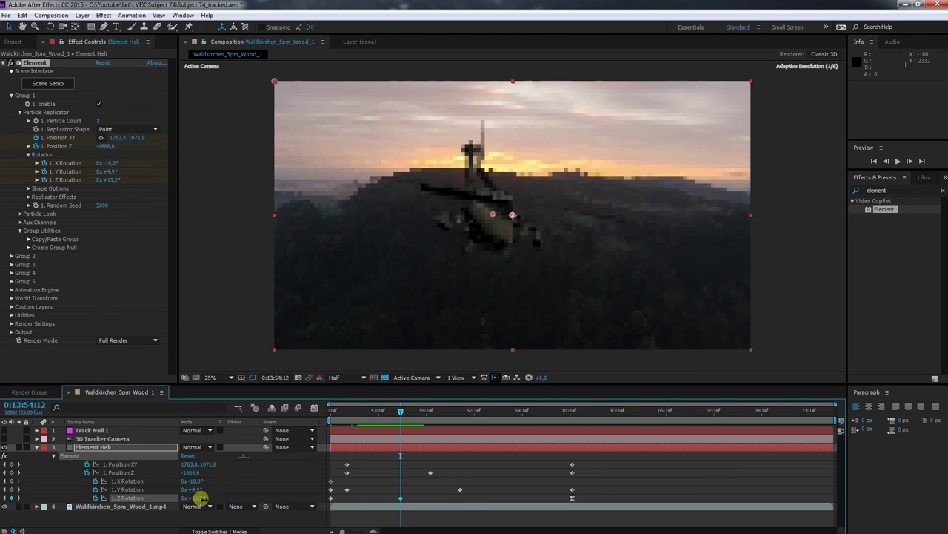
pyautogui.press('Home')
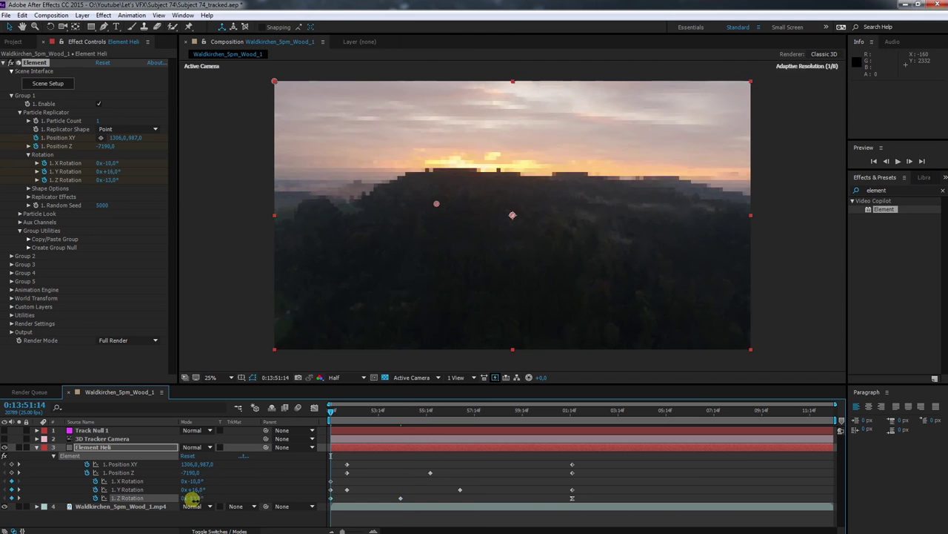
pyautogui.moveTo(330, 412); pyautogui.dragTo(362, 416)
pyautogui.press('space')
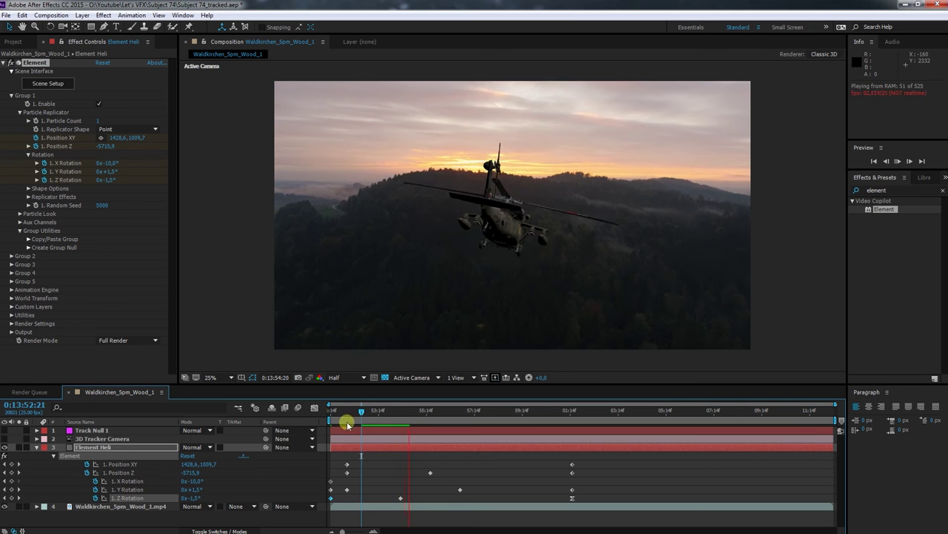
# Step: Set Z Rotation to -10° at the final keyframe, 0:14:01:16, and preview the flight from 0:13:54:05
pyautogui.moveTo(346, 419); pyautogui.dragTo(464, 430)
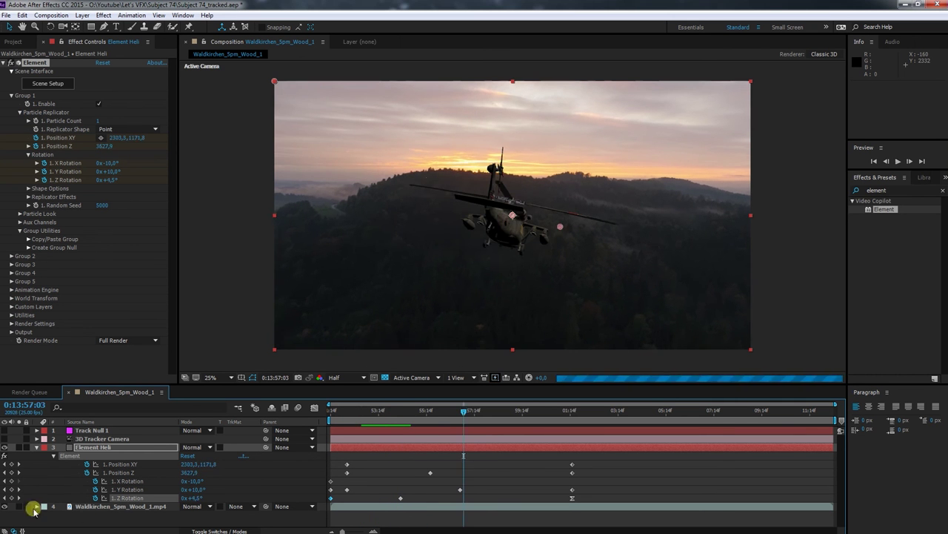
pyautogui.click(18, 497)
pyautogui.moveTo(190, 498); pyautogui.dragTo(188, 502)
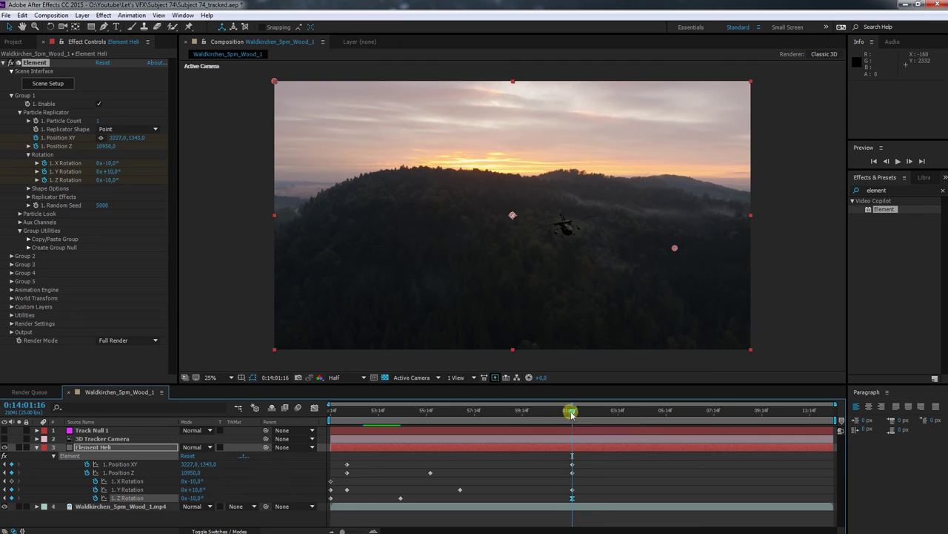
pyautogui.moveTo(571, 413); pyautogui.dragTo(393, 413)
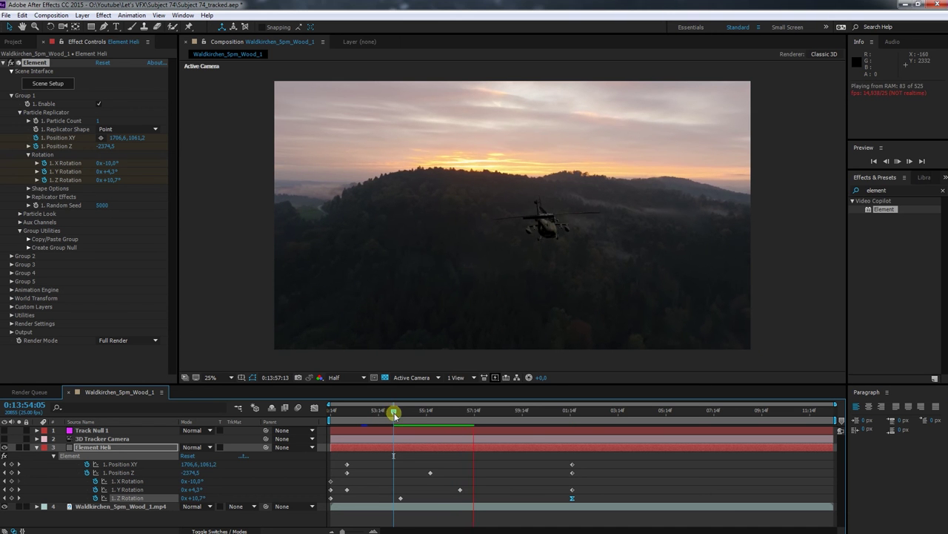
pyautogui.click(549, 410)
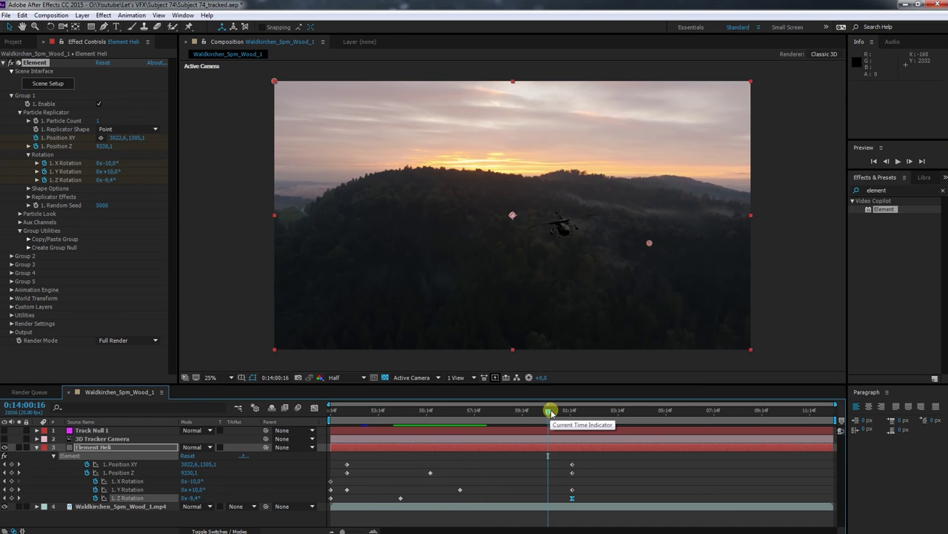
pyautogui.moveTo(548, 409); pyautogui.dragTo(412, 406)
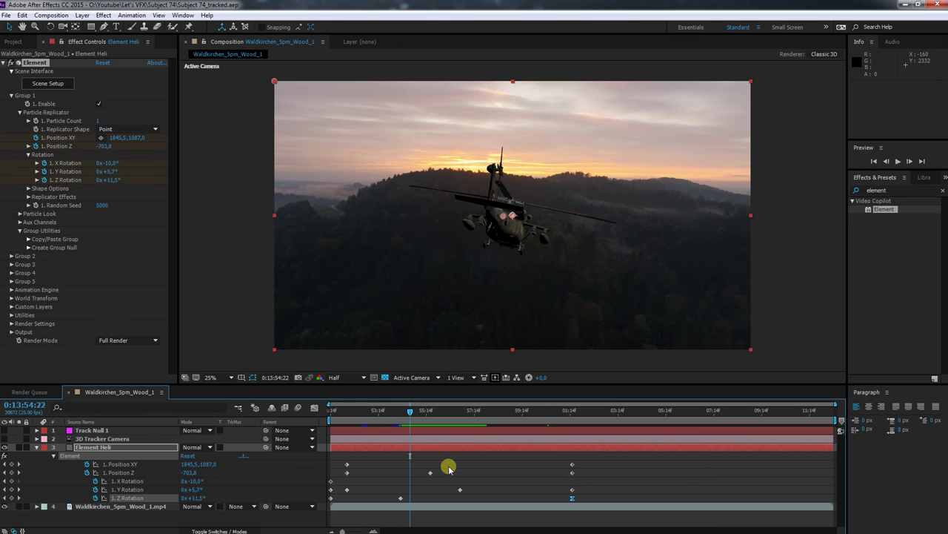
# Step: Expand Group 1's Aux Channels down to the rotation properties of Channel 1
pyautogui.click(11, 95)
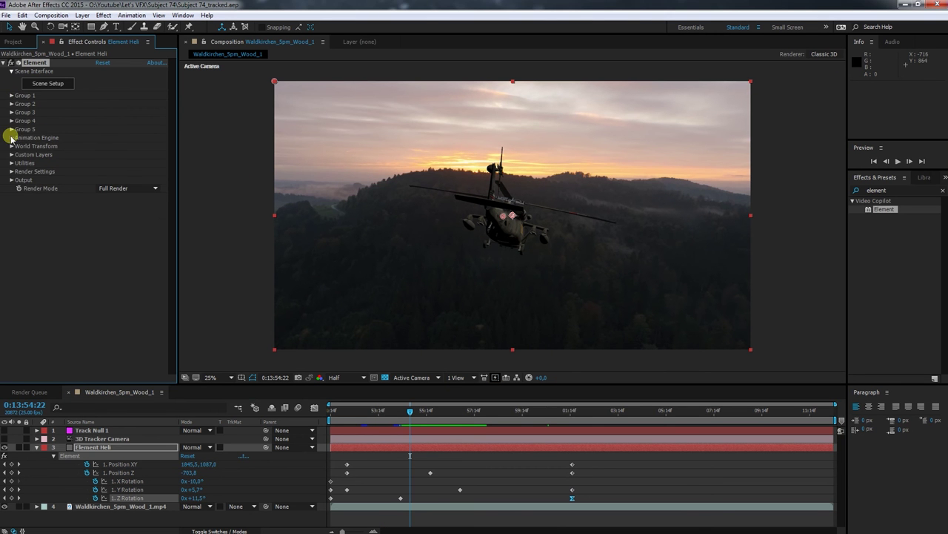
pyautogui.click(11, 96)
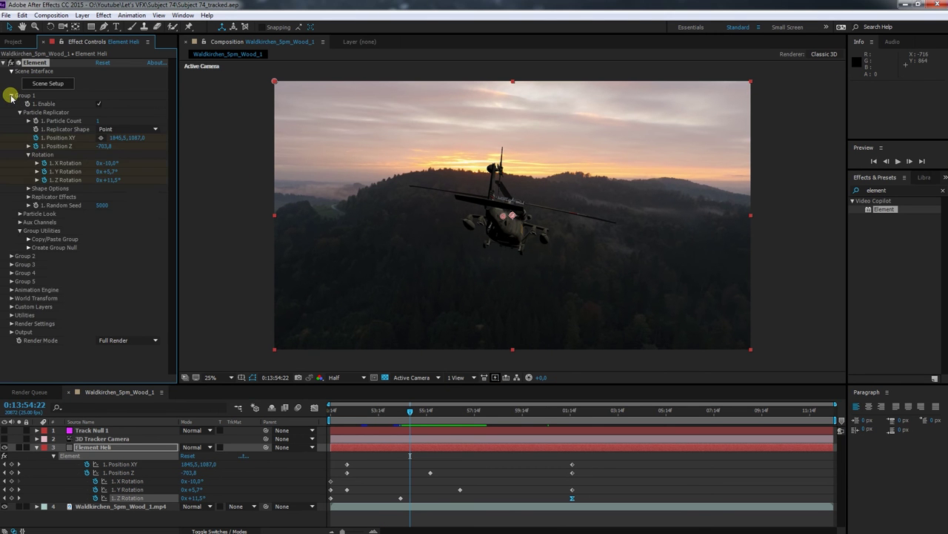
pyautogui.click(20, 113)
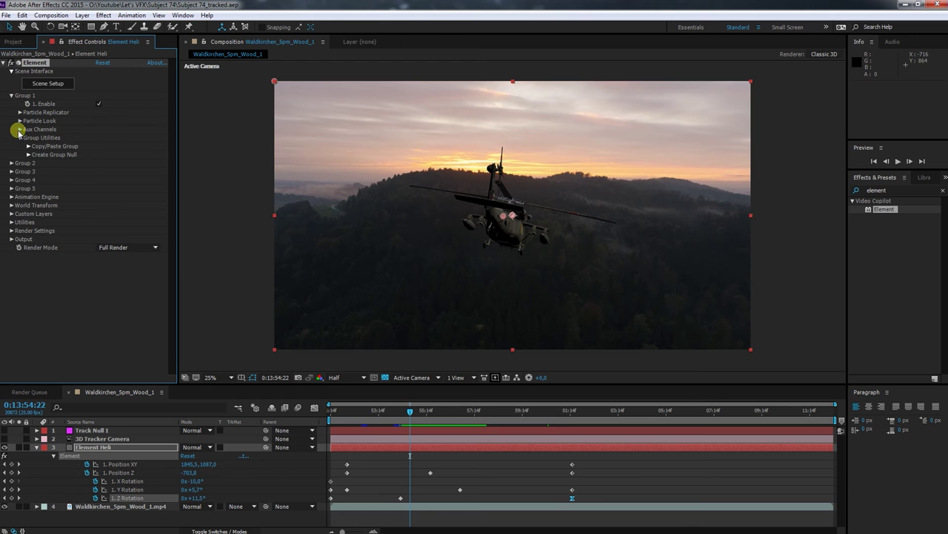
pyautogui.click(20, 130)
pyautogui.click(28, 137)
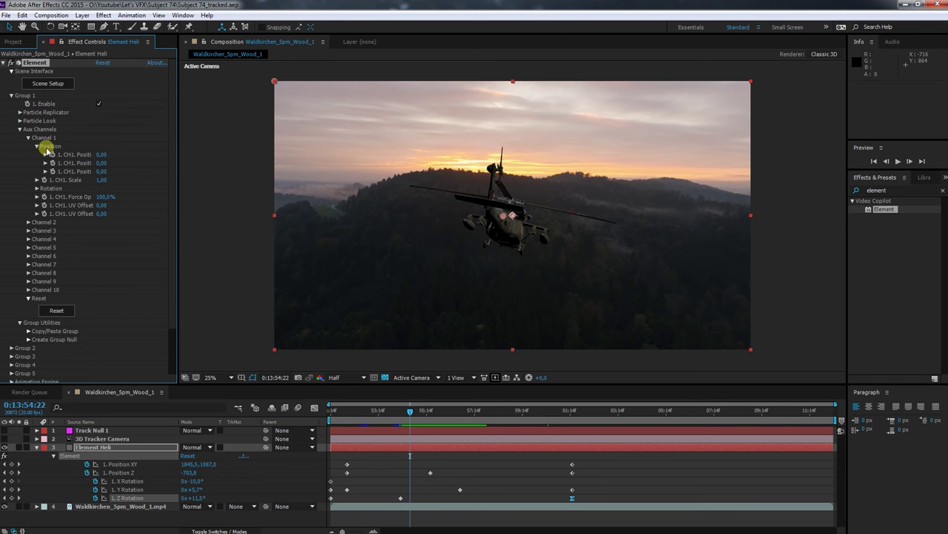
pyautogui.click(36, 146)
pyautogui.click(36, 163)
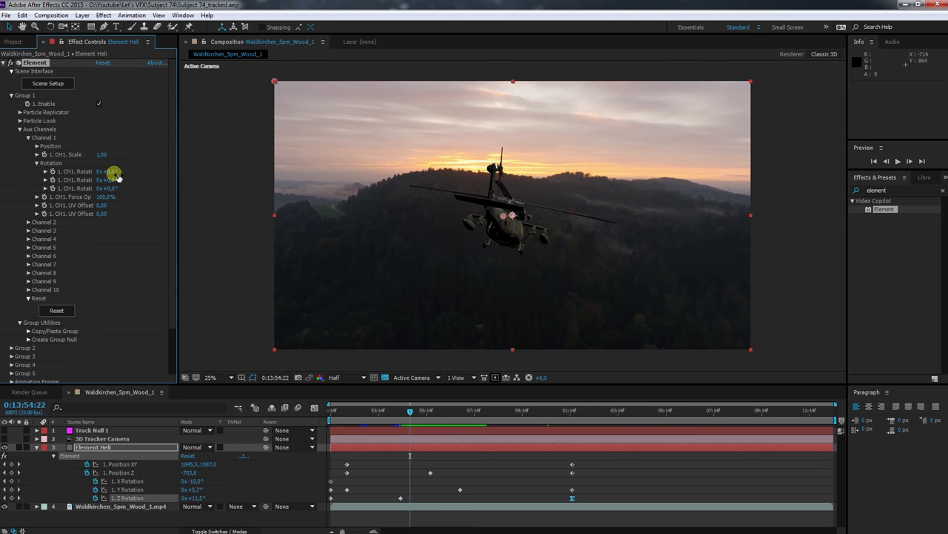
# Step: Try the X and Y rotation of Channel 1 to find the main rotor's spin axis, restoring both to 0°
pyautogui.moveTo(109, 172); pyautogui.dragTo(131, 175)
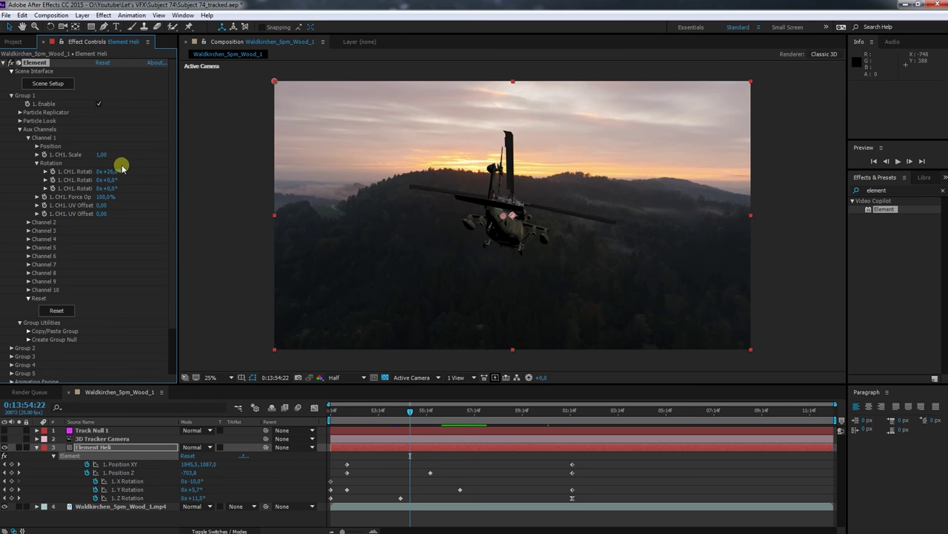
pyautogui.hotkey('ctrl', 'z')
pyautogui.moveTo(113, 180); pyautogui.dragTo(196, 200)
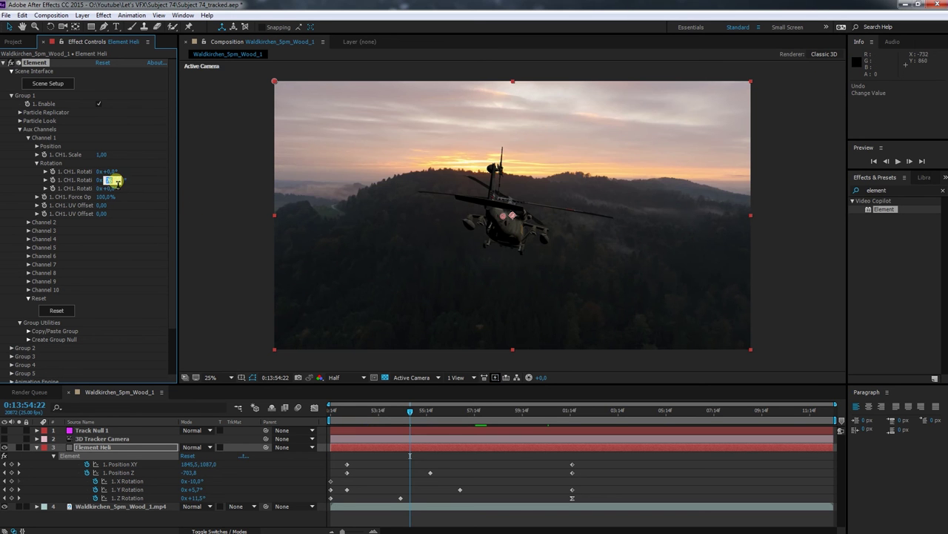
pyautogui.press('Return')
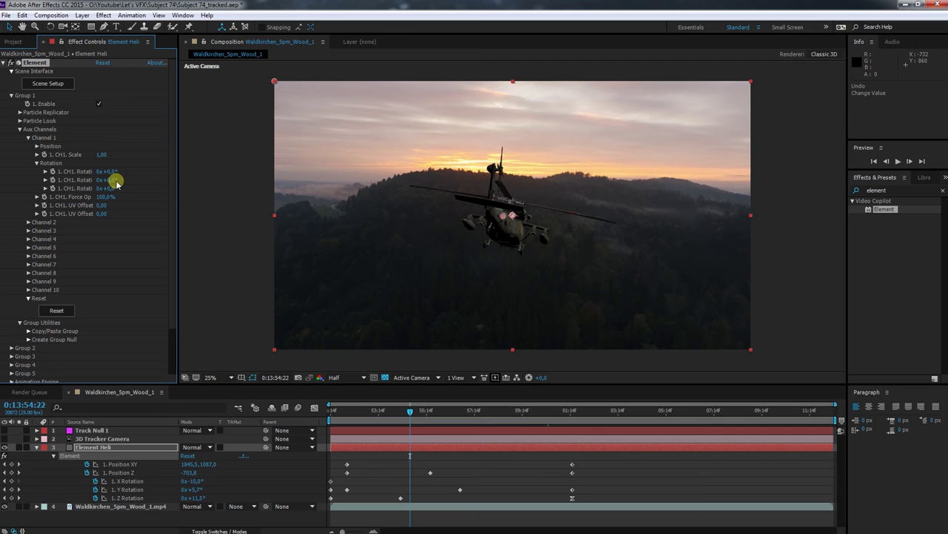
# Step: Drive Channel 1's Y Rotation with the expression time*1200 and preview the main rotor from 0:13:53:11
pyautogui.keyDown('alt'); pyautogui.click(53, 179); pyautogui.keyUp('alt')
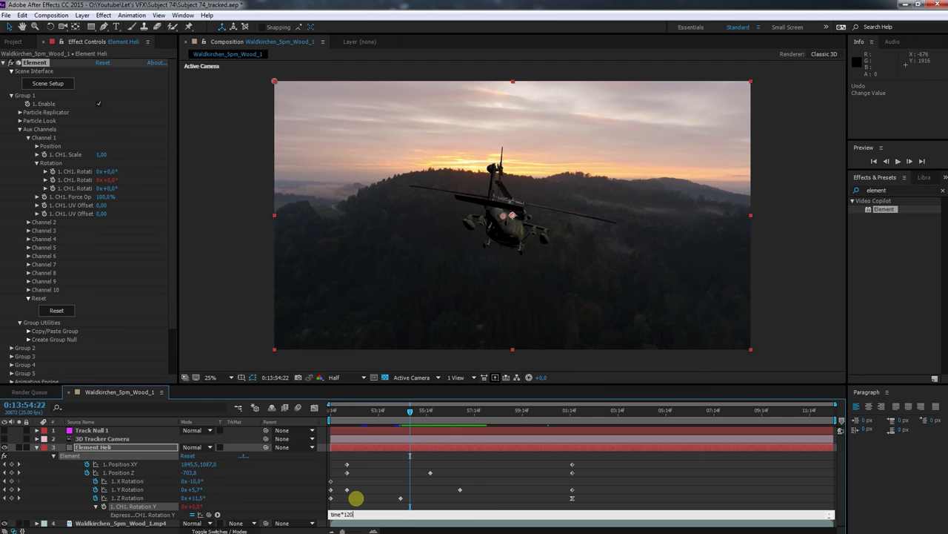
pyautogui.press('Return')
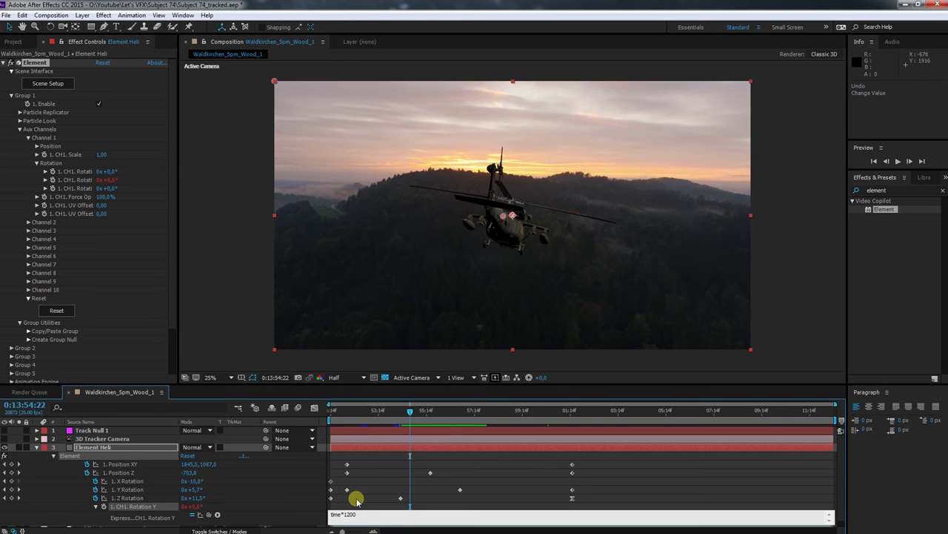
pyautogui.click(380, 411)
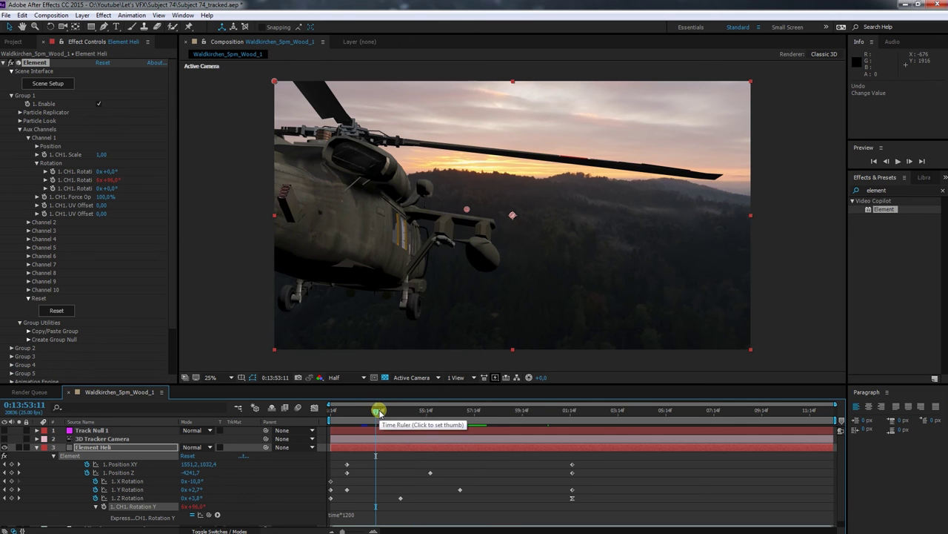
pyautogui.press('space')
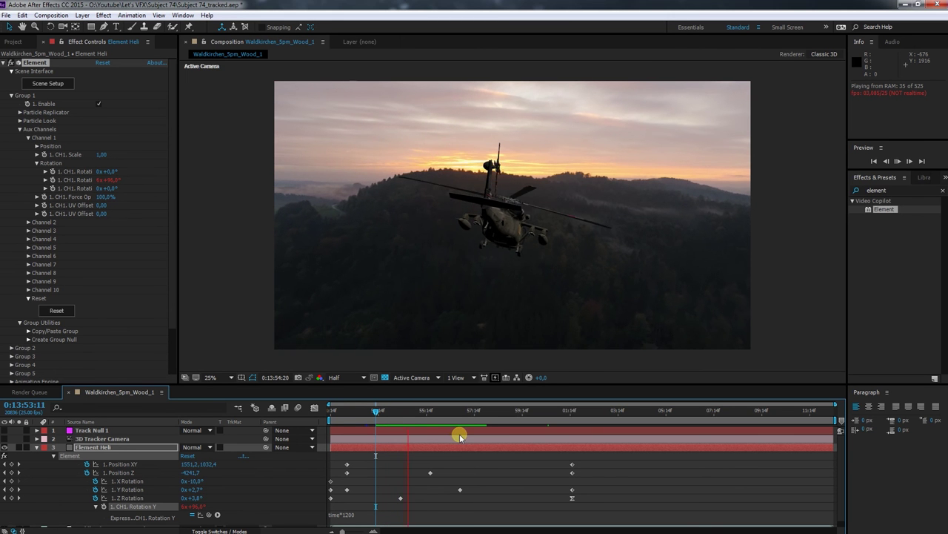
pyautogui.click(376, 412)
pyautogui.moveTo(376, 412); pyautogui.dragTo(399, 417)
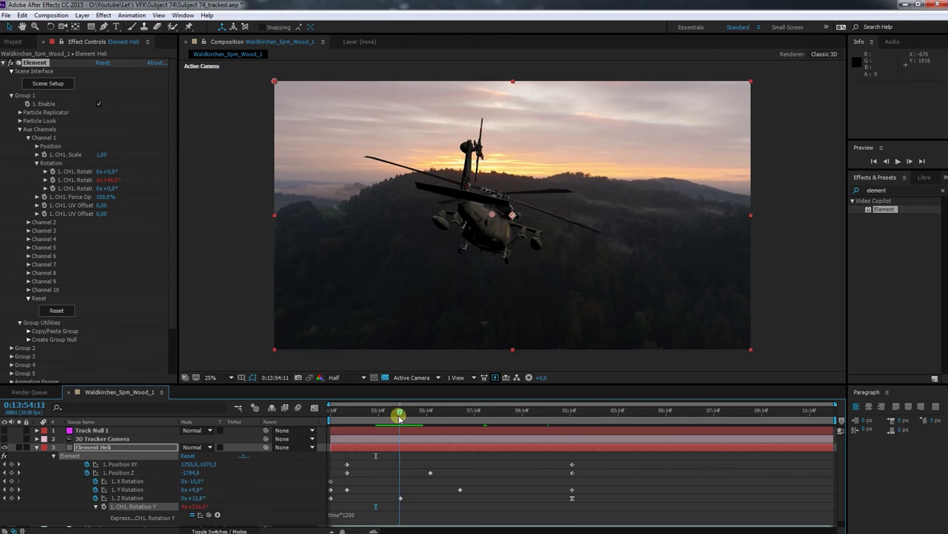
# Step: Expand Channel 2's rotation properties and try the axes to find the tail rotor's spin axis
pyautogui.click(28, 138)
pyautogui.click(29, 146)
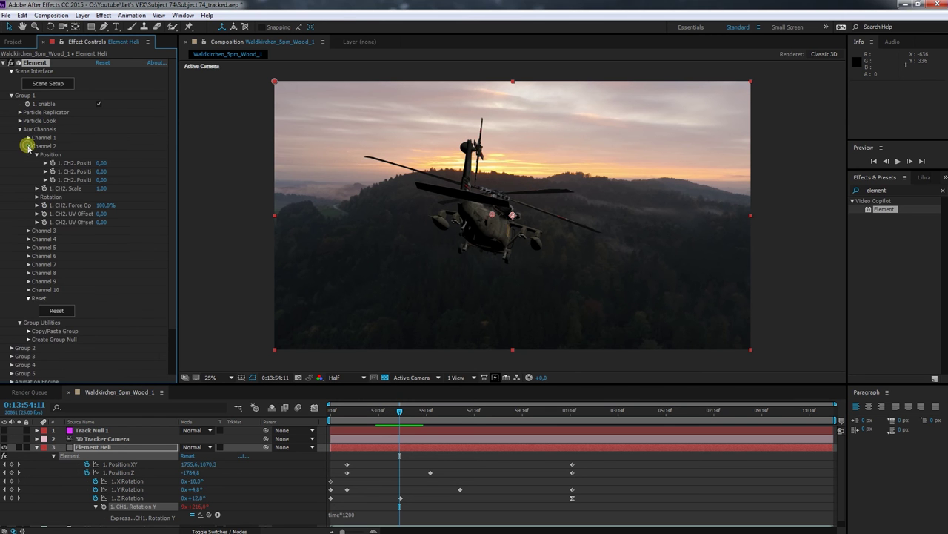
pyautogui.click(37, 197)
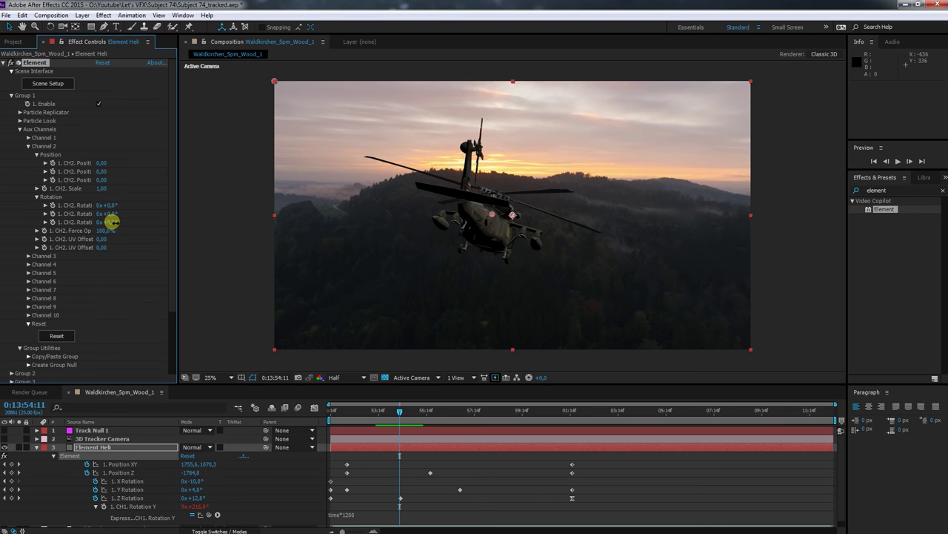
pyautogui.moveTo(111, 220); pyautogui.dragTo(208, 212)
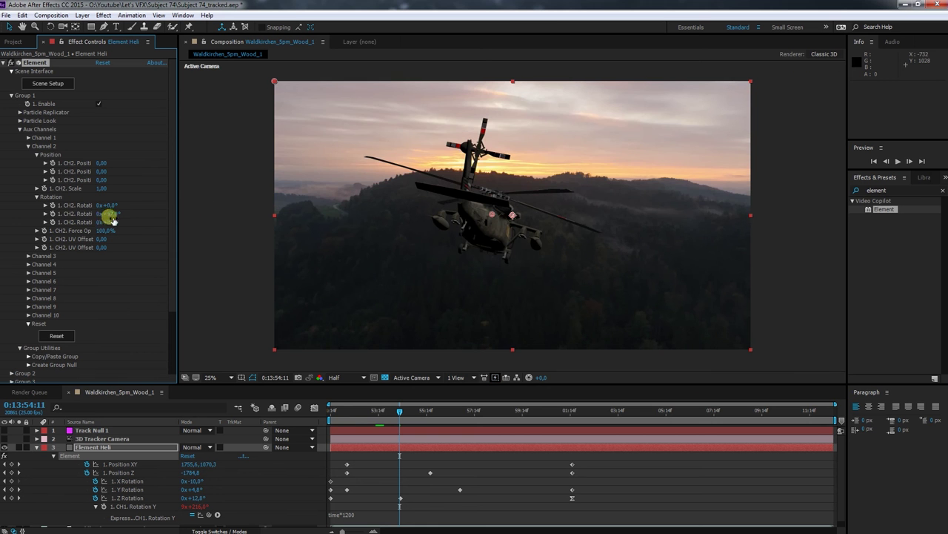
pyautogui.moveTo(110, 214)
pyautogui.mouseDown()
pyautogui.moveTo(181, 214)
pyautogui.moveTo(116, 204)
pyautogui.mouseUp()
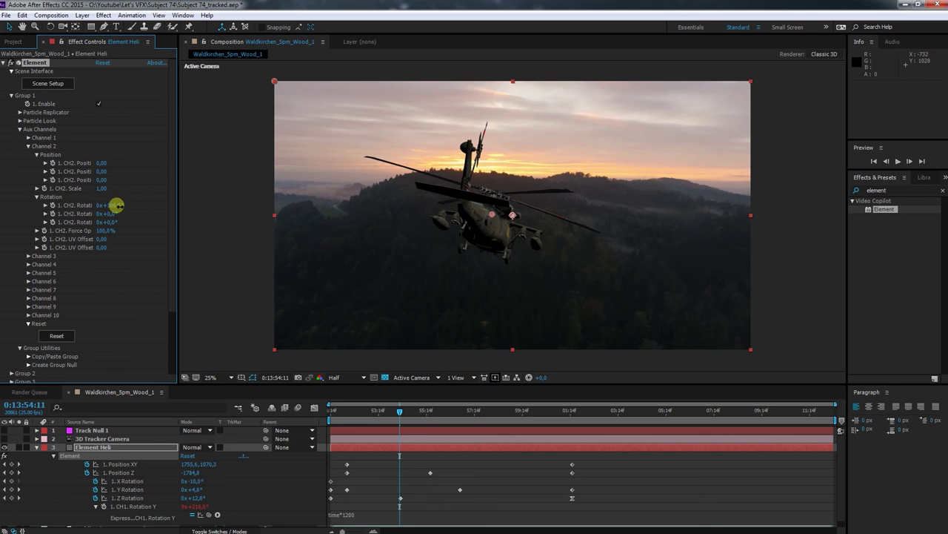
# Step: Drive Channel 2's X Rotation with the expression time*1200 to spin the tail rotor
pyautogui.keyDown('alt'); pyautogui.click(49, 205); pyautogui.keyUp('alt')
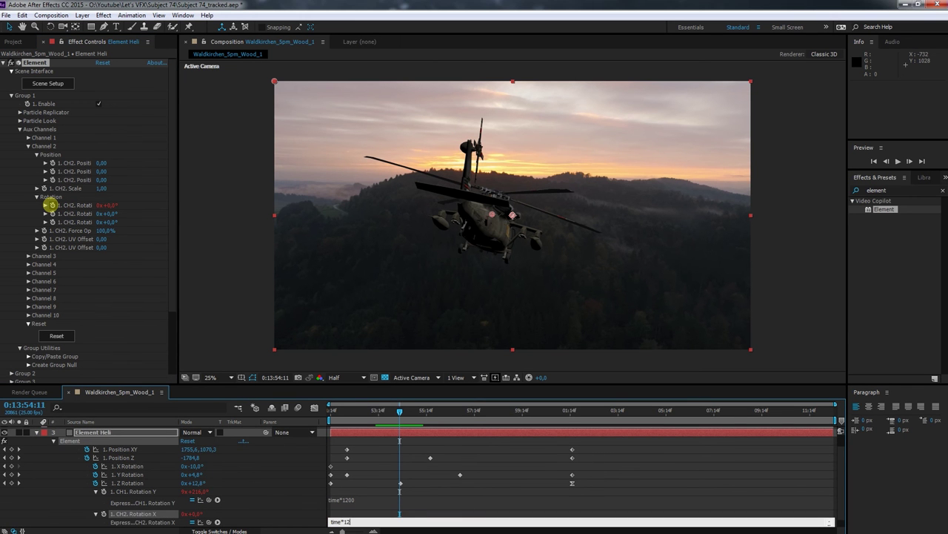
pyautogui.write('time*1200')
pyautogui.press('KP_Enter')
# Step: Preview the flight with both rotors spinning from 0:13:53:09 and check individual frames
pyautogui.click(379, 412)
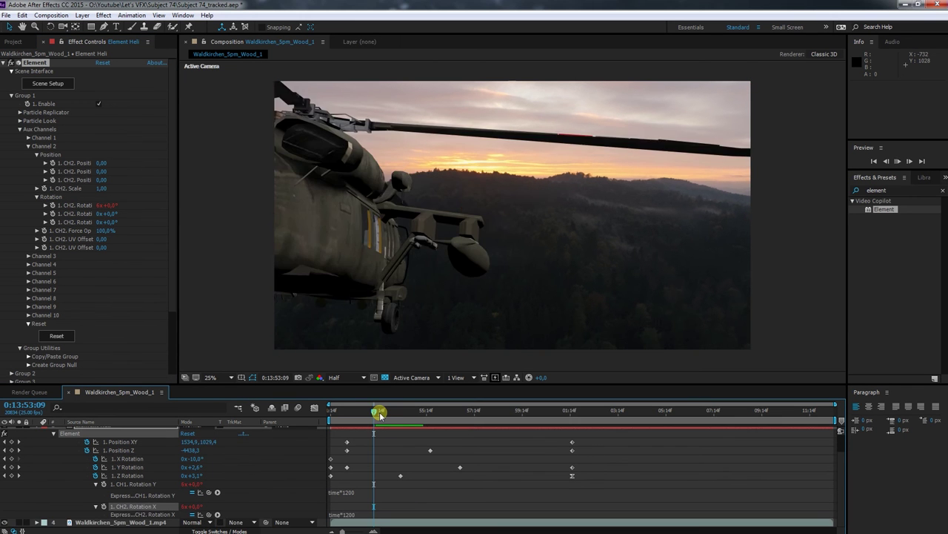
pyautogui.press('space')
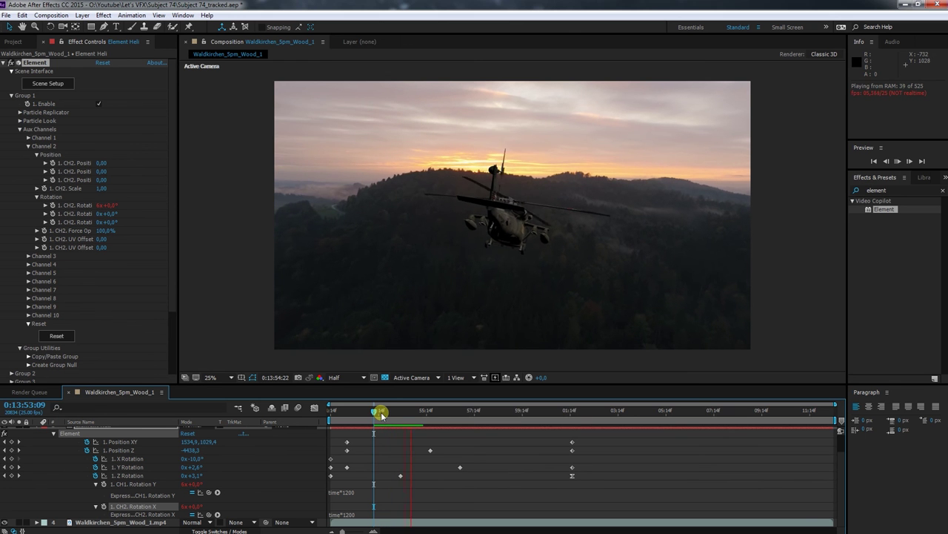
pyautogui.press('space')
pyautogui.moveTo(373, 412)
pyautogui.mouseDown()
pyautogui.moveTo(400, 417)
pyautogui.moveTo(379, 415)
pyautogui.mouseUp()
pyautogui.press('space')
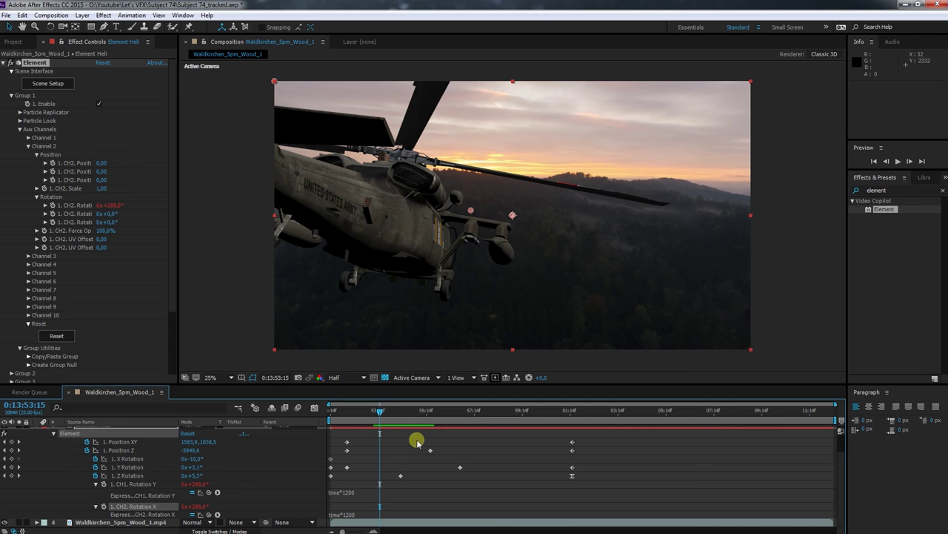
pyautogui.moveTo(382, 417); pyautogui.dragTo(391, 417)
# Step: Open Element's Scene Setup and examine the tail rotor model krahet v up close
pyautogui.click(49, 84)
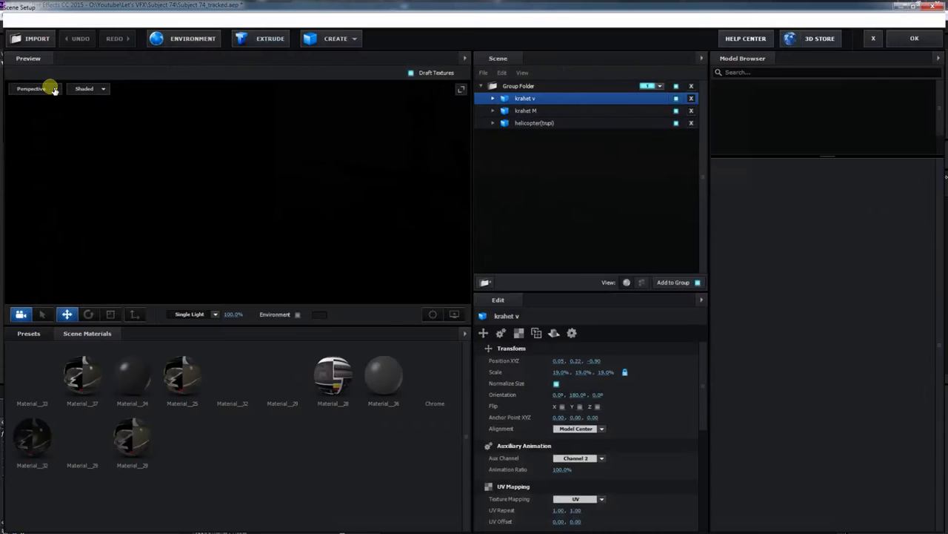
pyautogui.scroll(6, 140, 170)
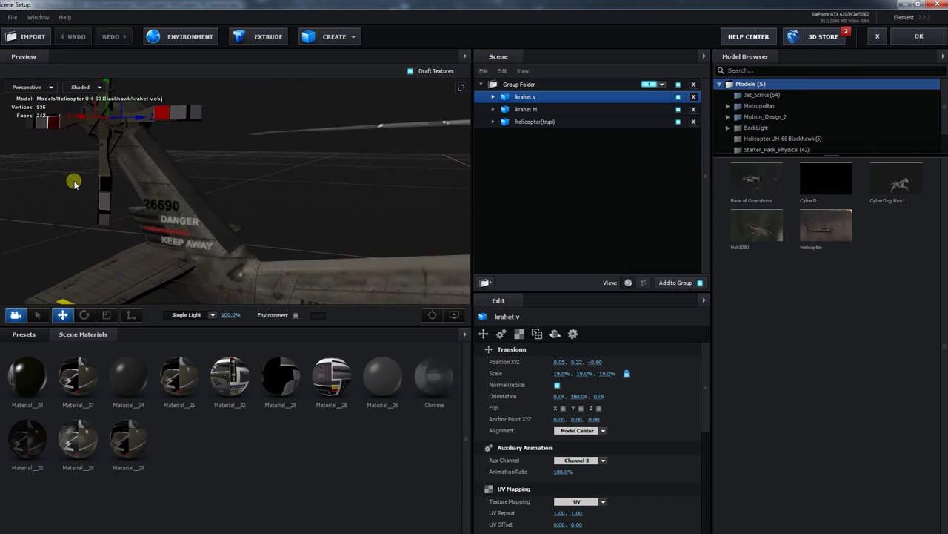
pyautogui.moveTo(72, 182); pyautogui.dragTo(190, 198)
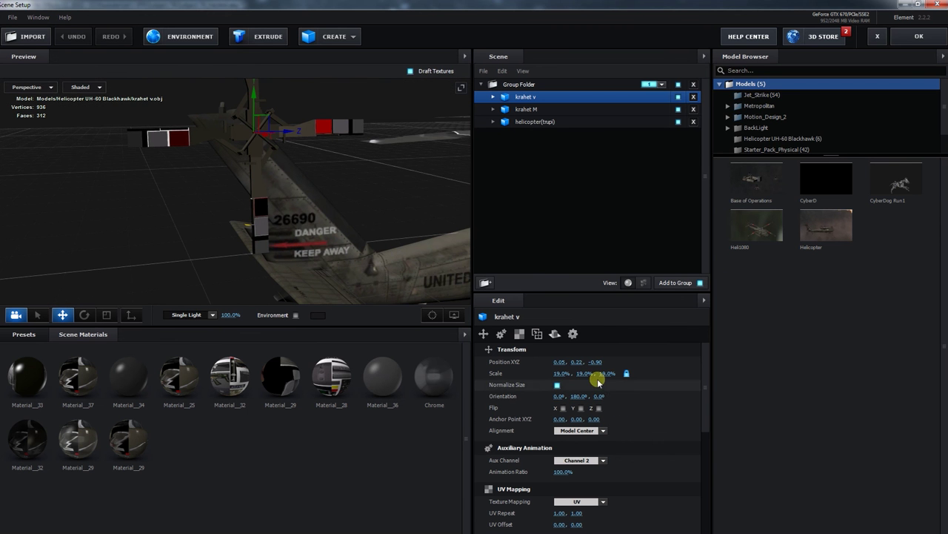
# Step: Try changing the Y and Z orientation of the tail rotor krahet v, restoring them to 180° and 0°
pyautogui.click(596, 408)
pyautogui.click(584, 397)
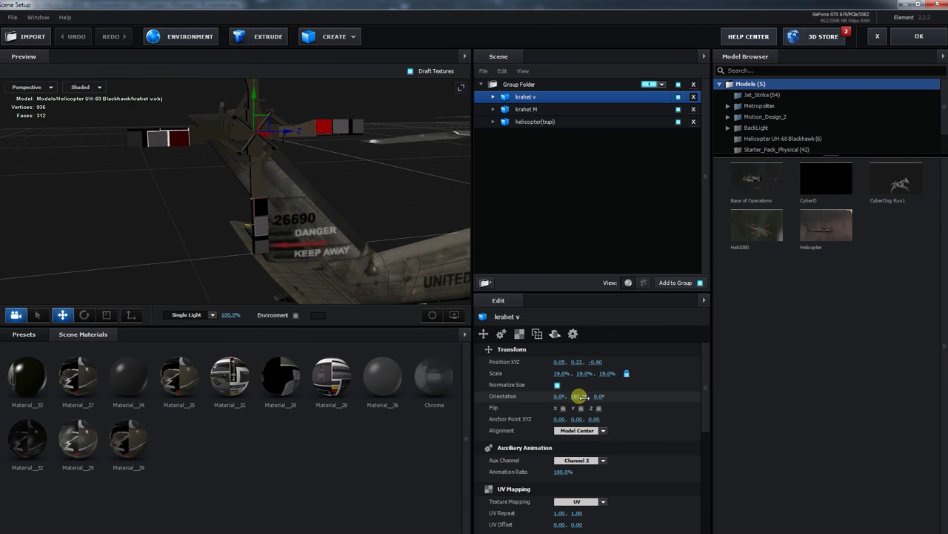
pyautogui.moveTo(581, 397); pyautogui.dragTo(577, 397)
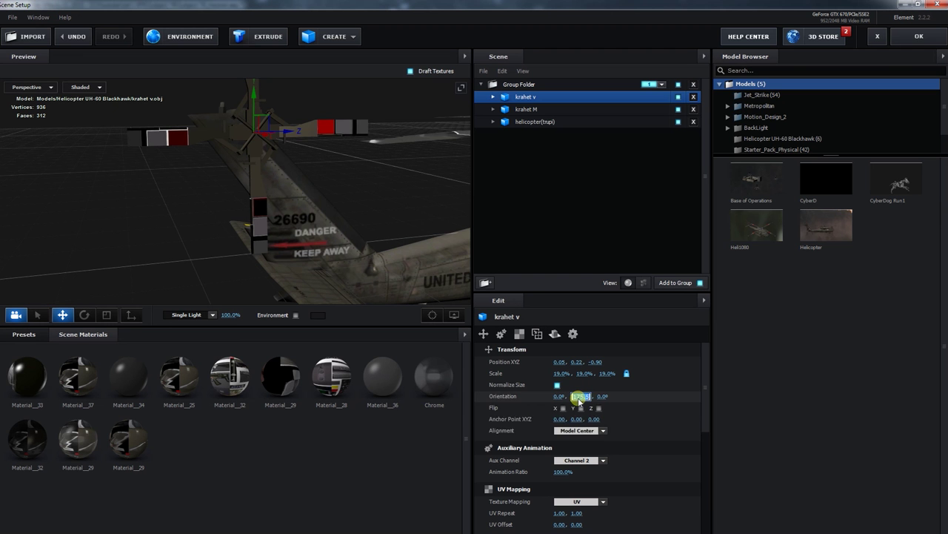
pyautogui.hotkey('ctrl', 'z')
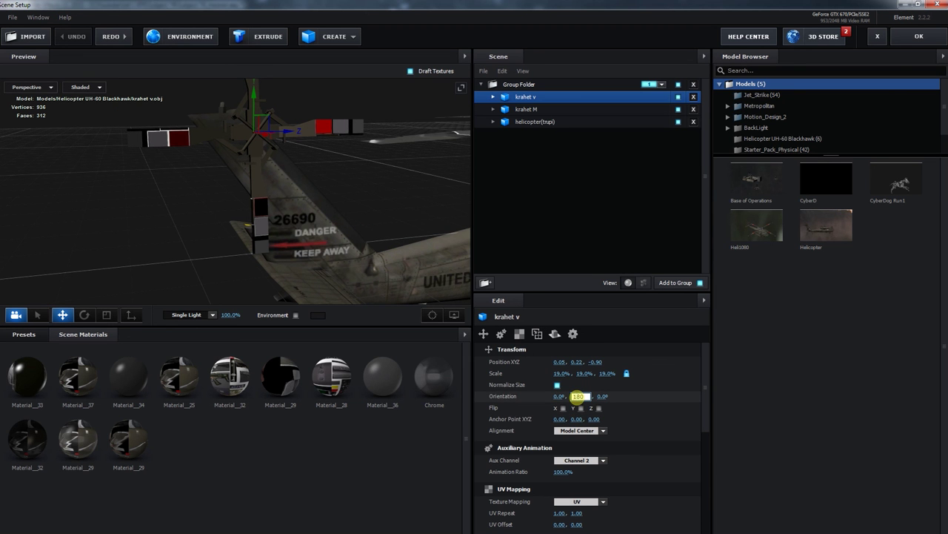
pyautogui.moveTo(597, 396); pyautogui.dragTo(609, 398)
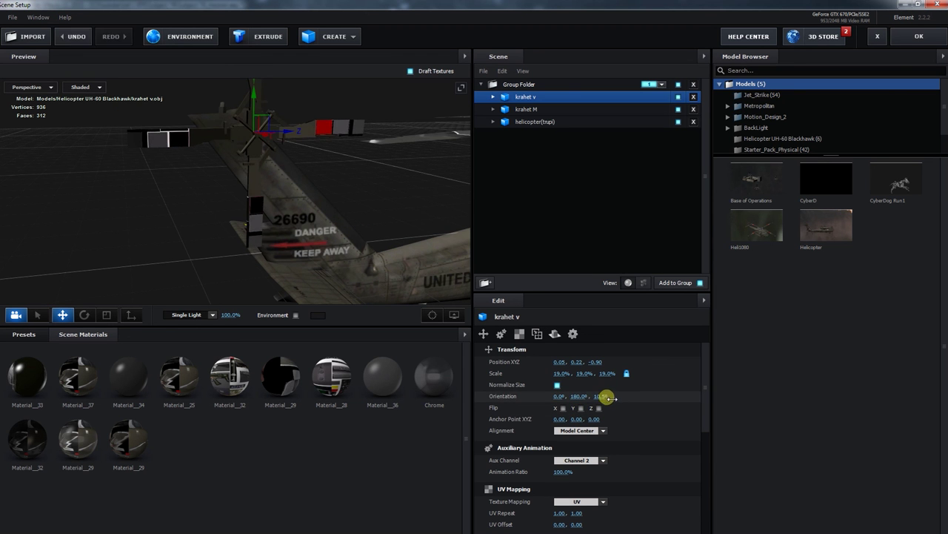
pyautogui.hotkey('ctrl', 'z')
# Step: Try turning the tail rotor krahet v to an X orientation of 225° and inspect its alignment from several angles
pyautogui.click(558, 396)
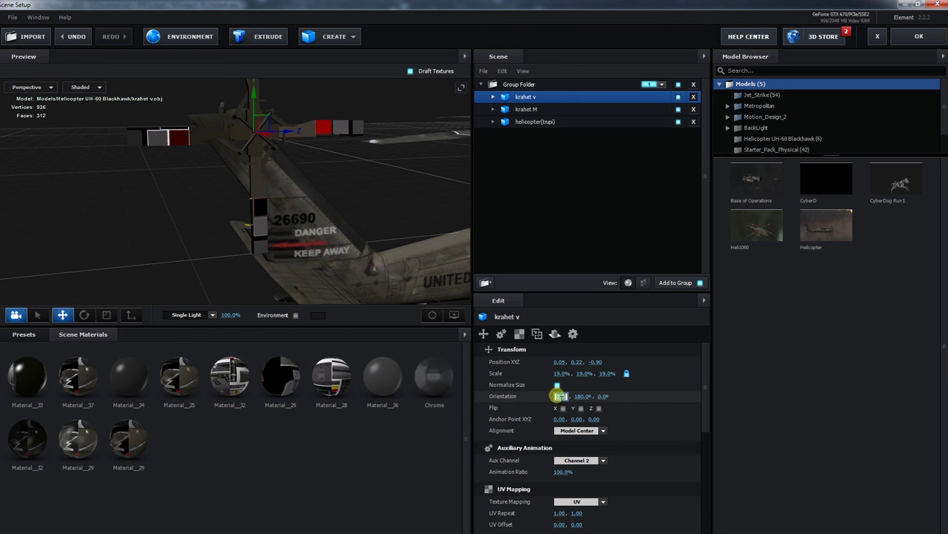
pyautogui.click(543, 395)
pyautogui.moveTo(560, 396); pyautogui.dragTo(712, 403)
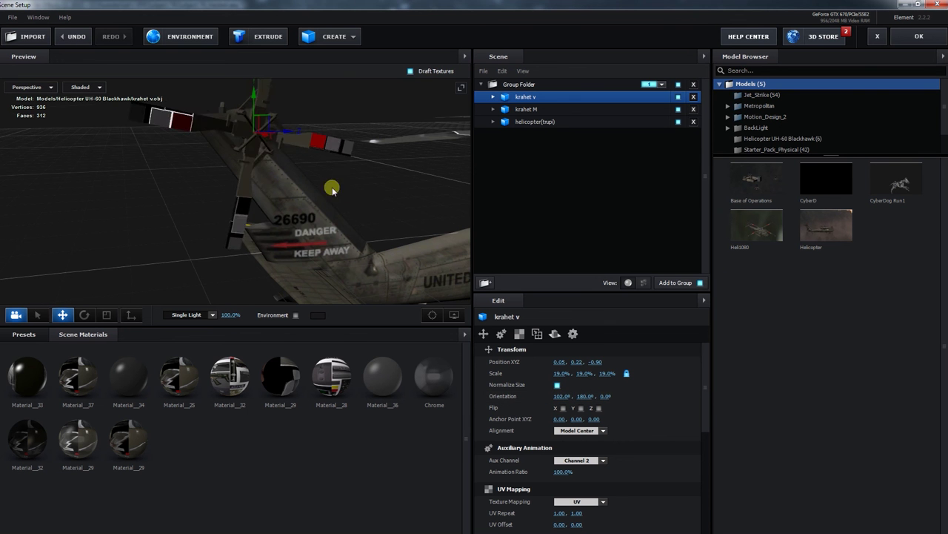
pyautogui.moveTo(331, 188); pyautogui.dragTo(357, 194)
pyautogui.moveTo(562, 393)
pyautogui.mouseDown()
pyautogui.moveTo(639, 395)
pyautogui.moveTo(229, 375)
pyautogui.moveTo(438, 337)
pyautogui.moveTo(809, 387)
pyautogui.moveTo(896, 380)
pyautogui.moveTo(561, 401)
pyautogui.moveTo(603, 393)
pyautogui.moveTo(931, 409)
pyautogui.moveTo(450, 363)
pyautogui.moveTo(343, 227)
pyautogui.moveTo(563, 395)
pyautogui.mouseUp()
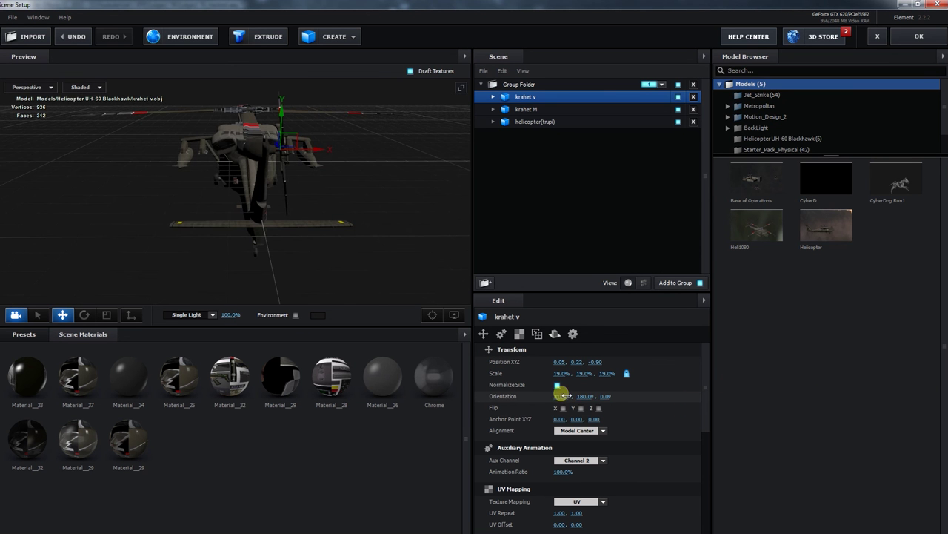
pyautogui.moveTo(685, 416); pyautogui.dragTo(233, 289)
pyautogui.click(84, 315)
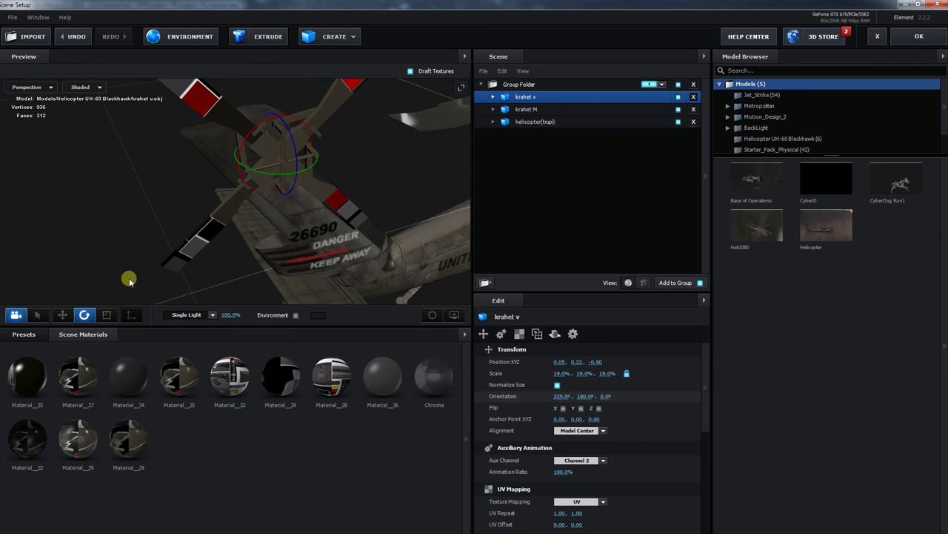
pyautogui.moveTo(127, 275); pyautogui.dragTo(210, 218)
# Step: Reset krahet v's orientation to 0° on X and 180° on Y
pyautogui.click(563, 395)
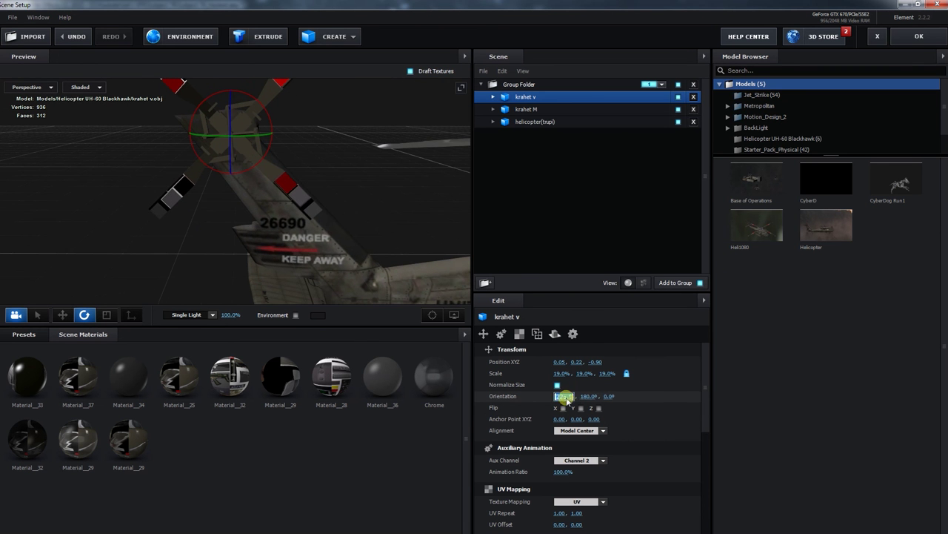
pyautogui.write('0')
pyautogui.press('Return')
pyautogui.moveTo(582, 399)
pyautogui.mouseDown()
pyautogui.moveTo(400, 370)
pyautogui.moveTo(563, 400)
pyautogui.mouseUp()
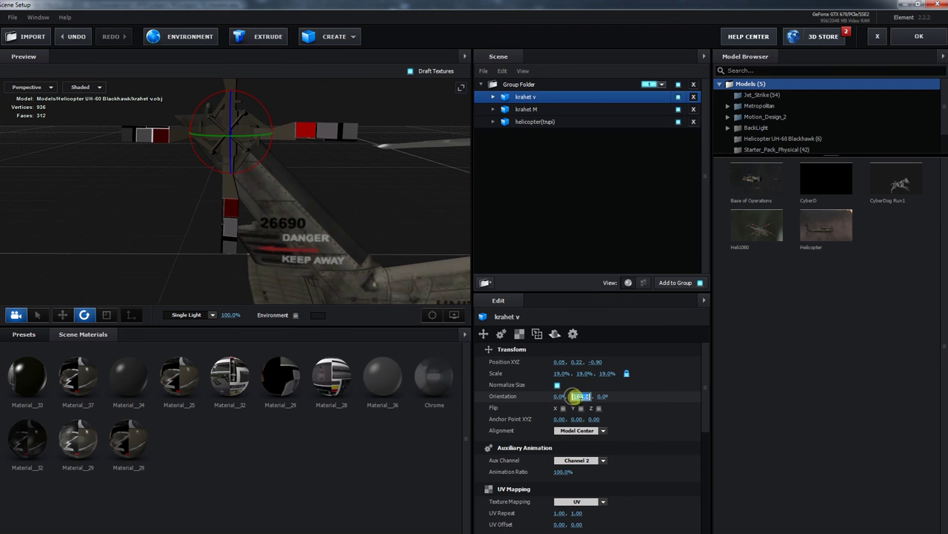
pyautogui.press('Return')
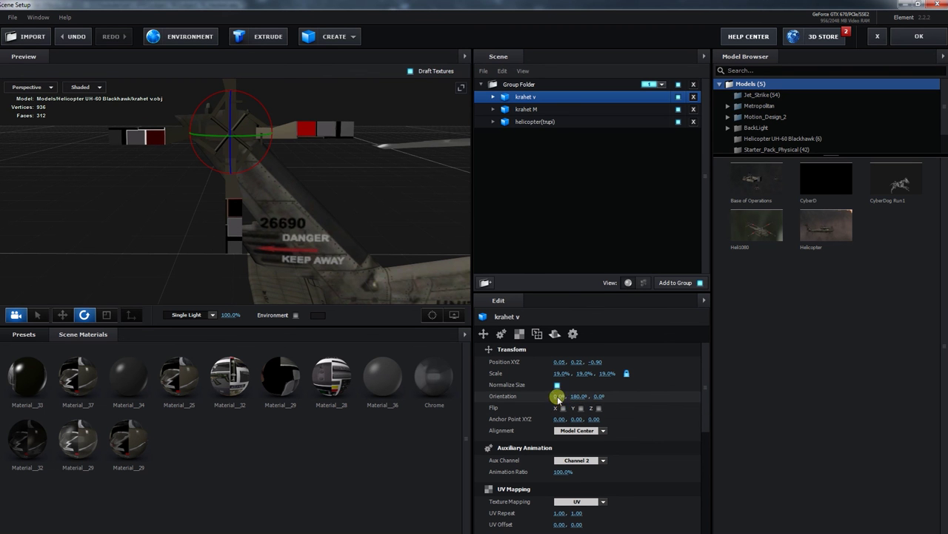
# Step: Try flipping the tail rotor krahet v on Y with a 3.5° X orientation and inspect how it sits on the tail
pyautogui.click(581, 408)
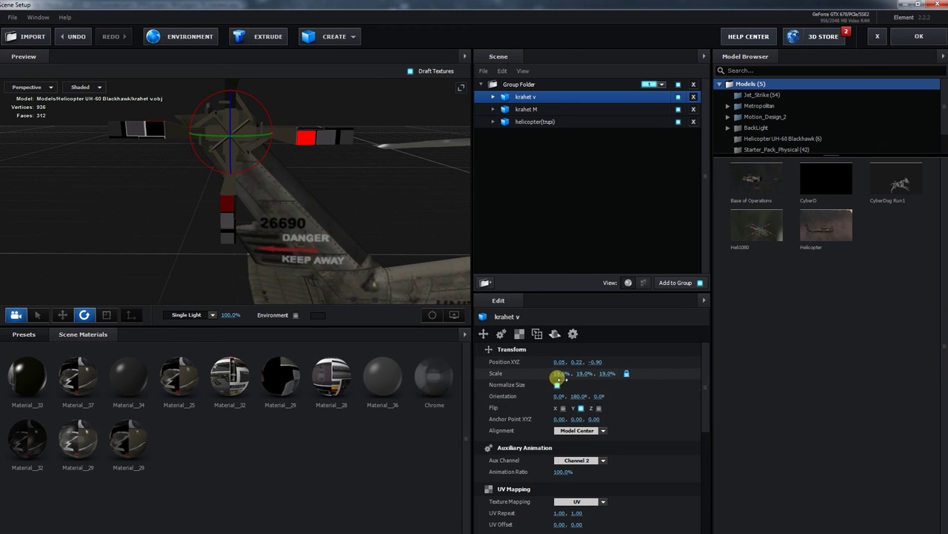
pyautogui.moveTo(559, 396); pyautogui.dragTo(574, 398)
pyautogui.moveTo(844, 424); pyautogui.dragTo(571, 400)
pyautogui.scroll(-3, 292, 200)
pyautogui.click(63, 317)
pyautogui.scroll(4, 217, 187)
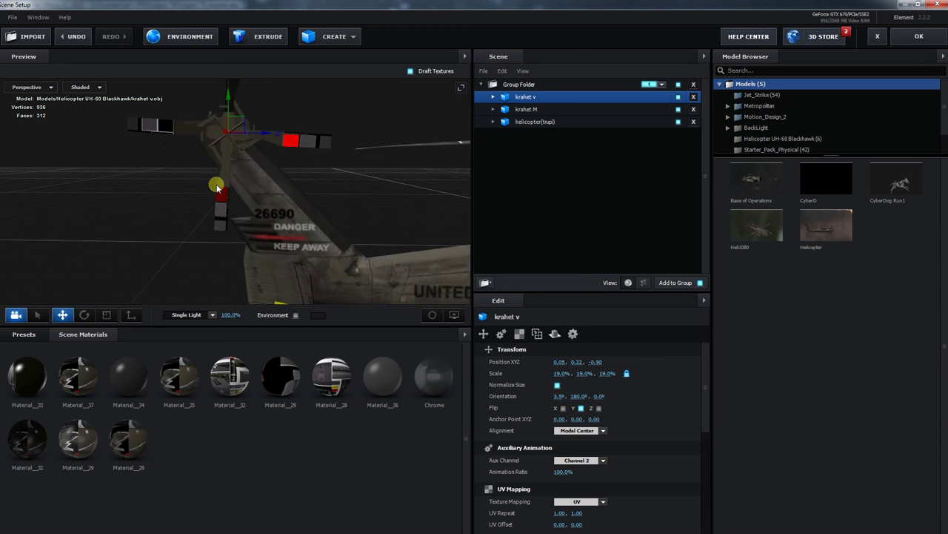
pyautogui.scroll(2, 252, 128)
pyautogui.moveTo(304, 145); pyautogui.dragTo(269, 275)
pyautogui.moveTo(353, 255); pyautogui.dragTo(359, 252)
# Step: Reset krahet v's X orientation to 0° and turn off its Y flip
pyautogui.click(559, 396)
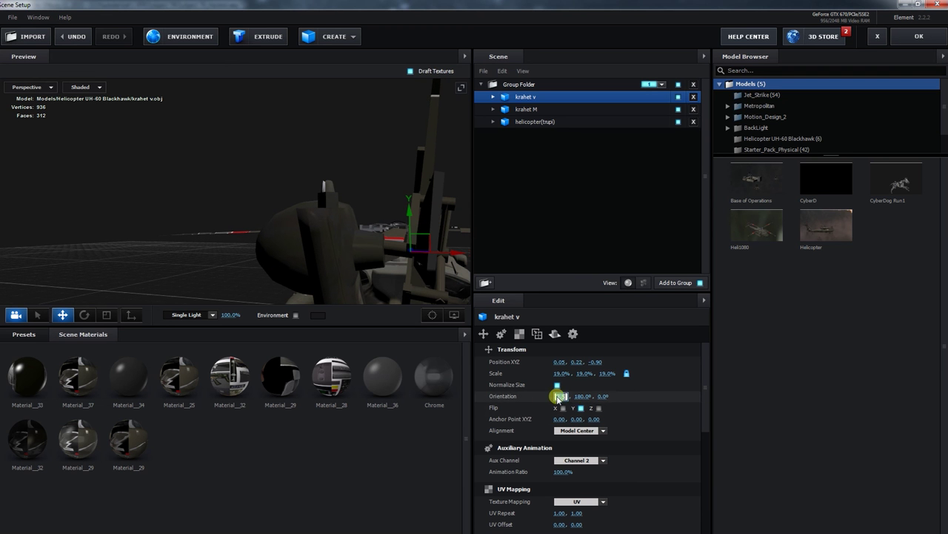
pyautogui.write('0')
pyautogui.press('Return')
pyautogui.click(581, 408)
pyautogui.click(581, 408)
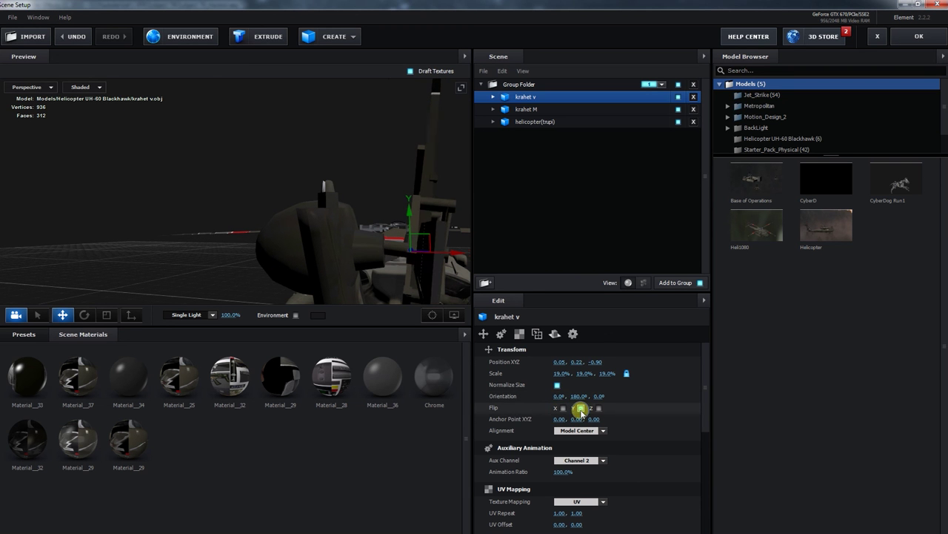
pyautogui.click(581, 408)
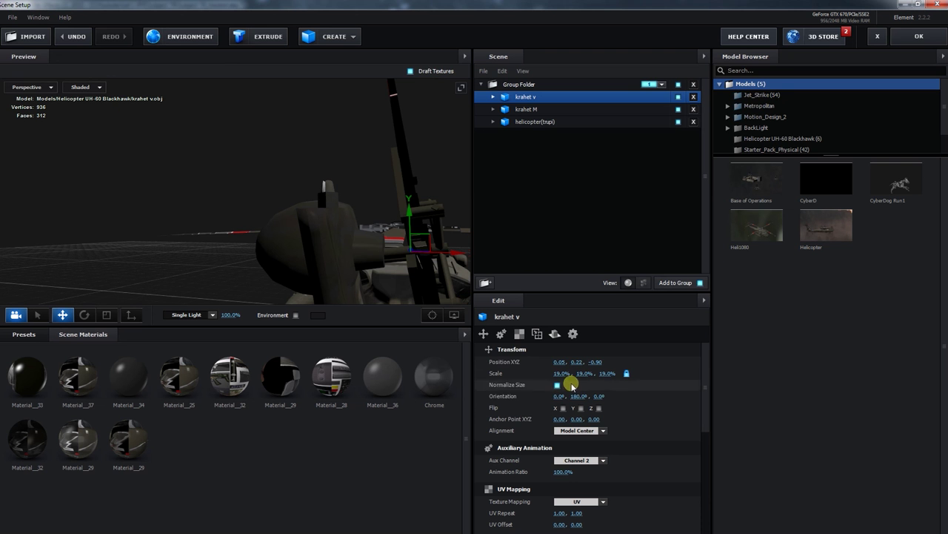
# Step: Shift krahet v's anchor point to 0.08, -0.02, 0.00 with its position at -0.05, 0.24, -0.89, and test its X rotation
pyautogui.moveTo(596, 361); pyautogui.dragTo(598, 363)
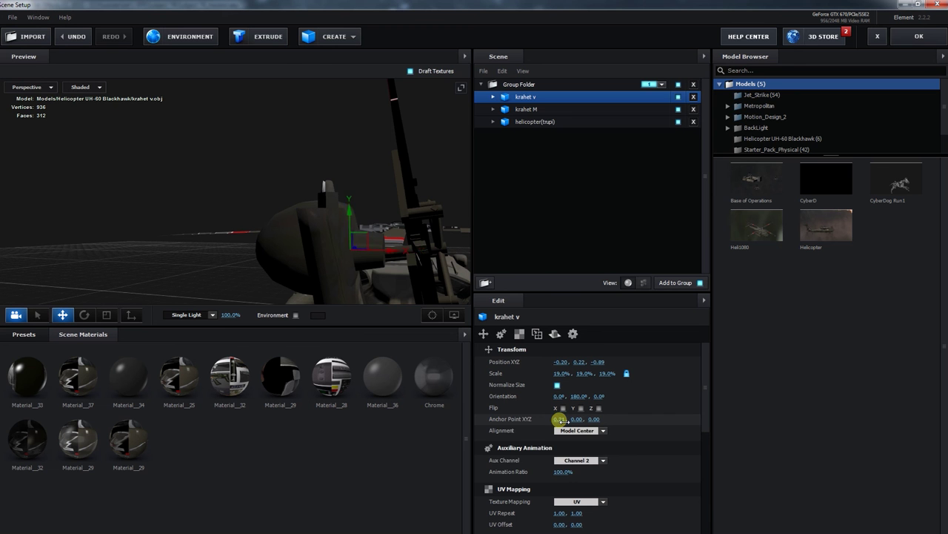
pyautogui.moveTo(562, 420); pyautogui.dragTo(576, 419)
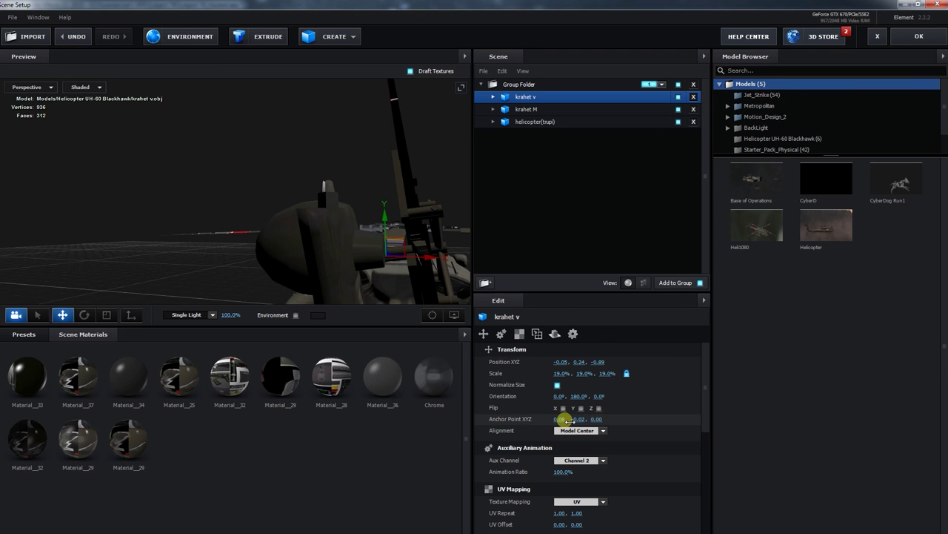
pyautogui.click(557, 398)
pyautogui.moveTo(557, 398)
pyautogui.mouseDown()
pyautogui.moveTo(687, 413)
pyautogui.moveTo(556, 395)
pyautogui.mouseUp()
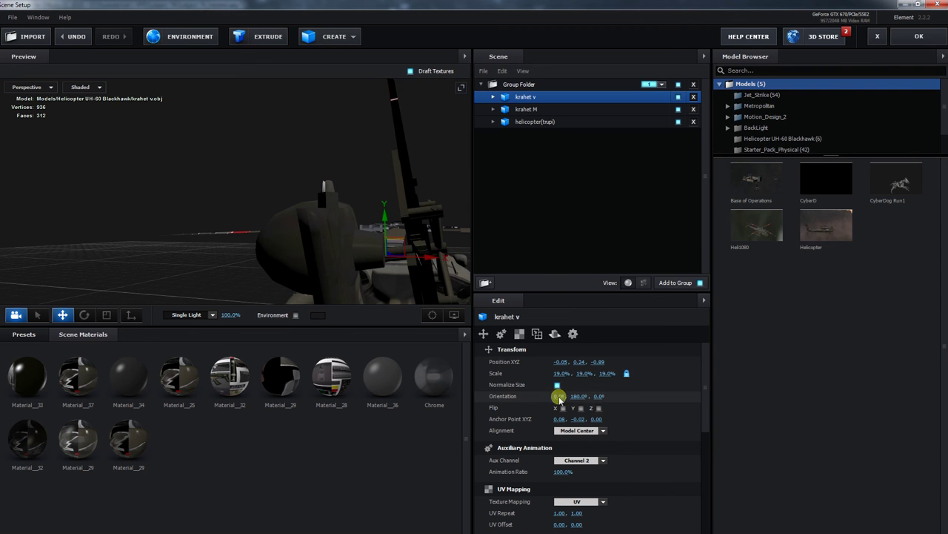
# Step: Adjust krahet v's position to -0.12, 0.24, -0.88 and its anchor point to 0.16, -0.02, -0.05
pyautogui.moveTo(433, 260); pyautogui.dragTo(469, 264)
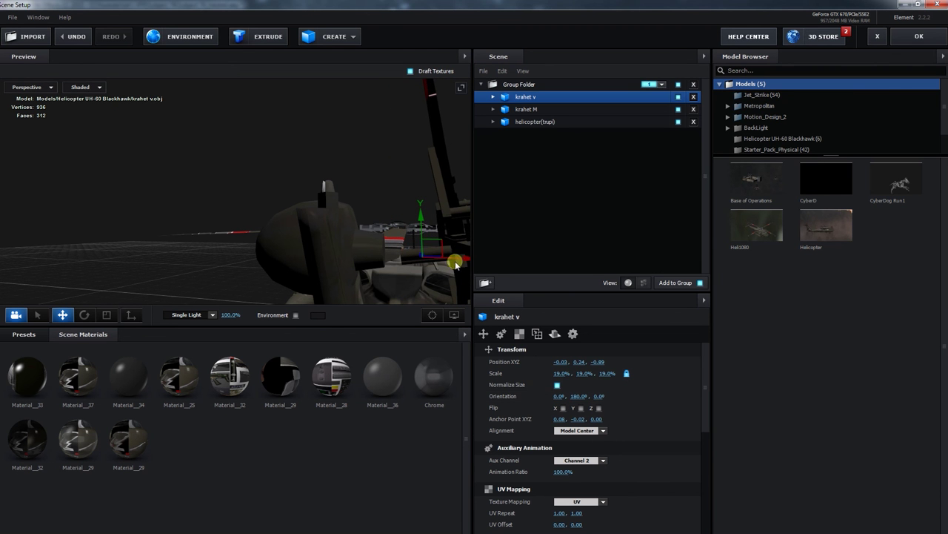
pyautogui.click(579, 420)
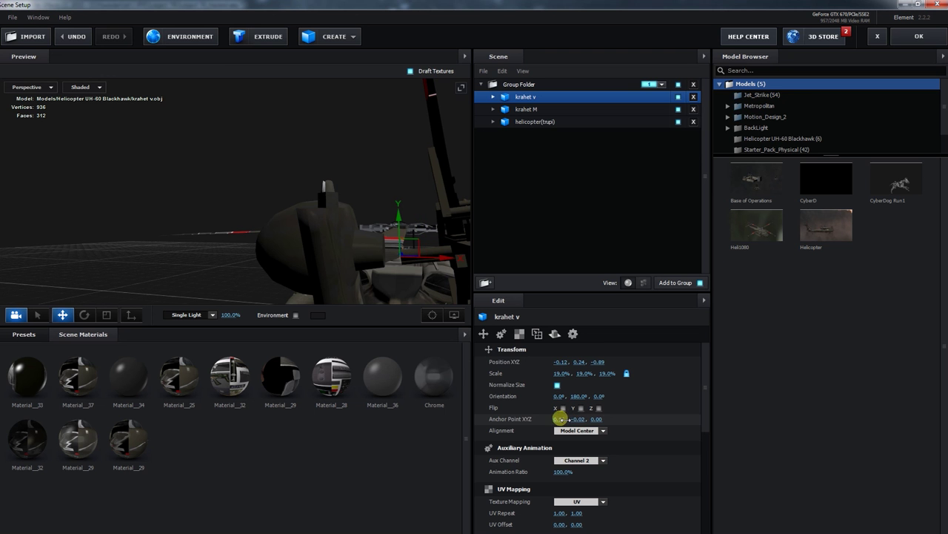
pyautogui.moveTo(560, 418); pyautogui.dragTo(593, 419)
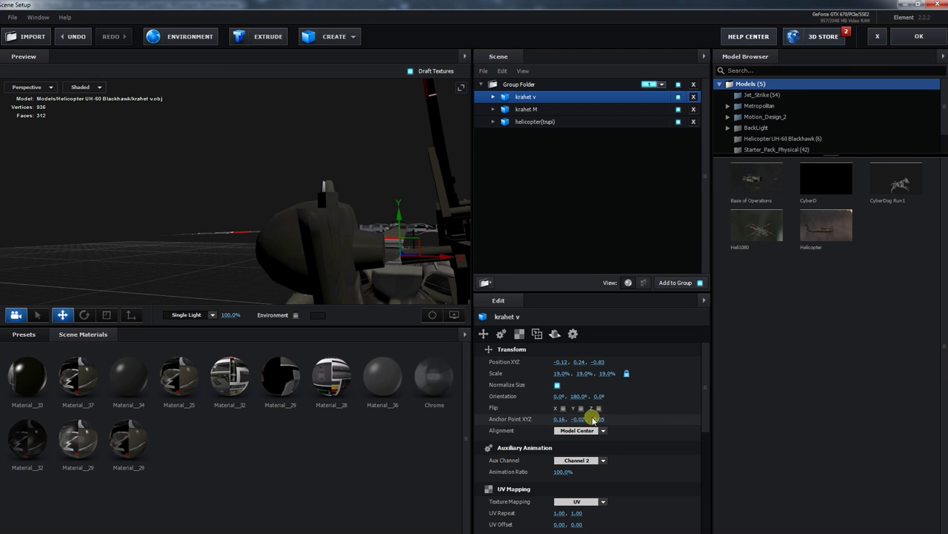
pyautogui.moveTo(597, 363); pyautogui.dragTo(598, 364)
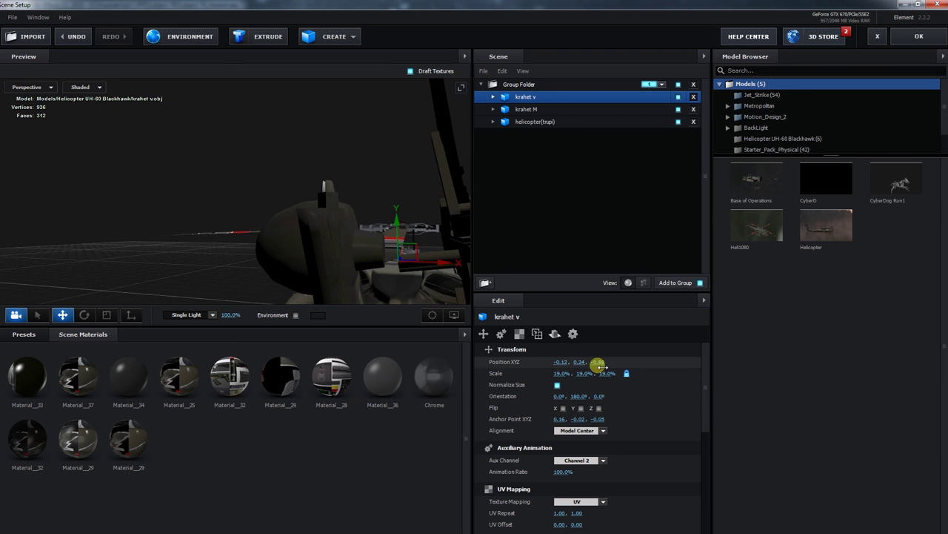
# Step: Test krahet v's rotation with an X orientation of 18° and undo it
pyautogui.click(577, 397)
pyautogui.moveTo(579, 397)
pyautogui.mouseDown()
pyautogui.moveTo(483, 396)
pyautogui.moveTo(575, 394)
pyautogui.mouseUp()
pyautogui.click(561, 397)
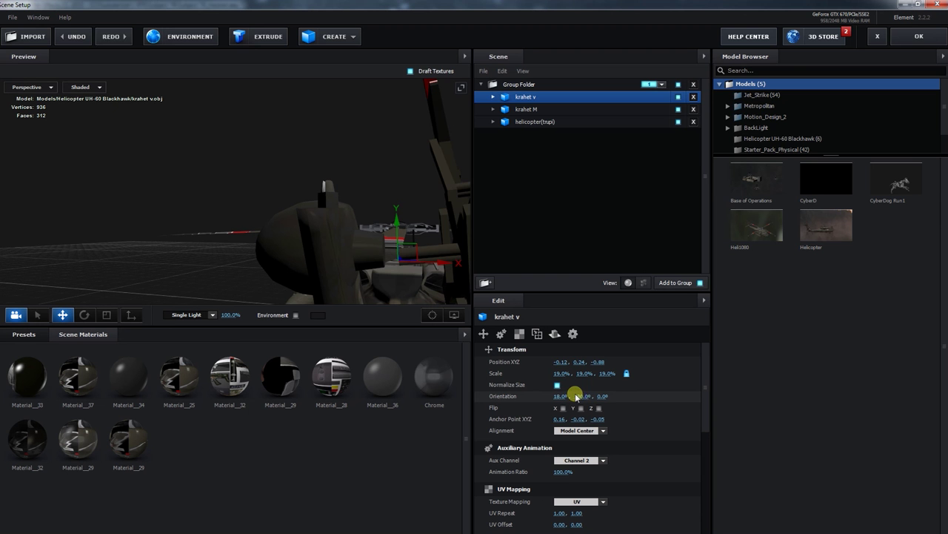
pyautogui.hotkey('ctrl', 'z')
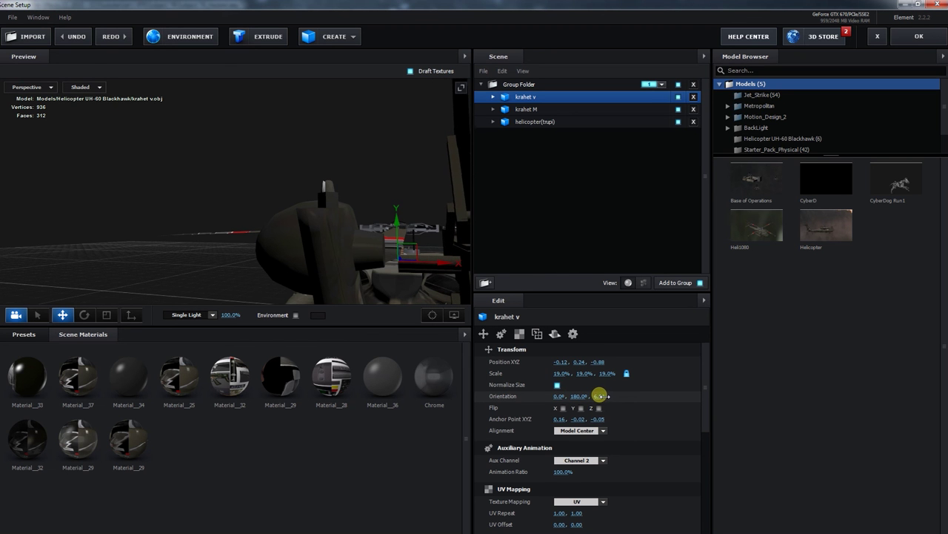
# Step: Tilt krahet v to a Z orientation of 7.2° and refine its anchor point to 0.16, -0.02, -0.04
pyautogui.moveTo(598, 396); pyautogui.dragTo(580, 396)
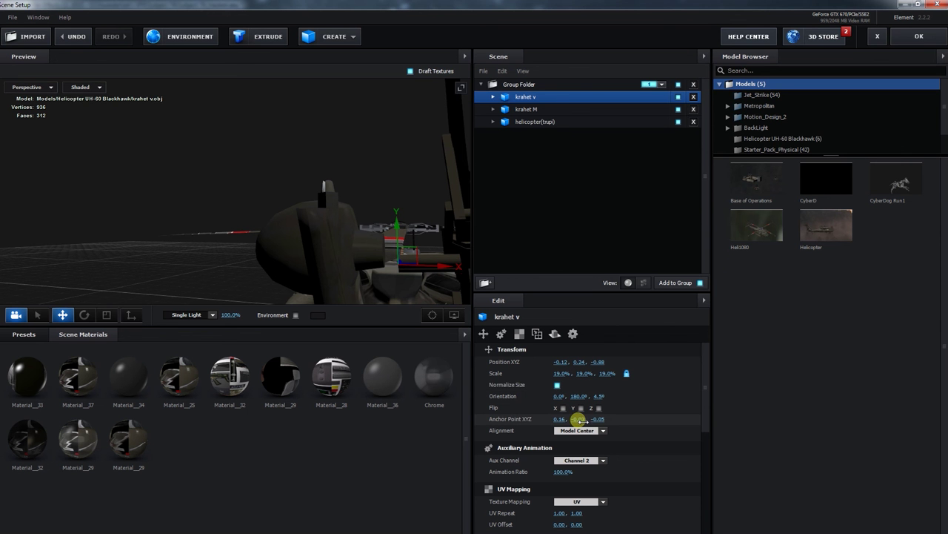
pyautogui.moveTo(415, 282); pyautogui.dragTo(421, 249)
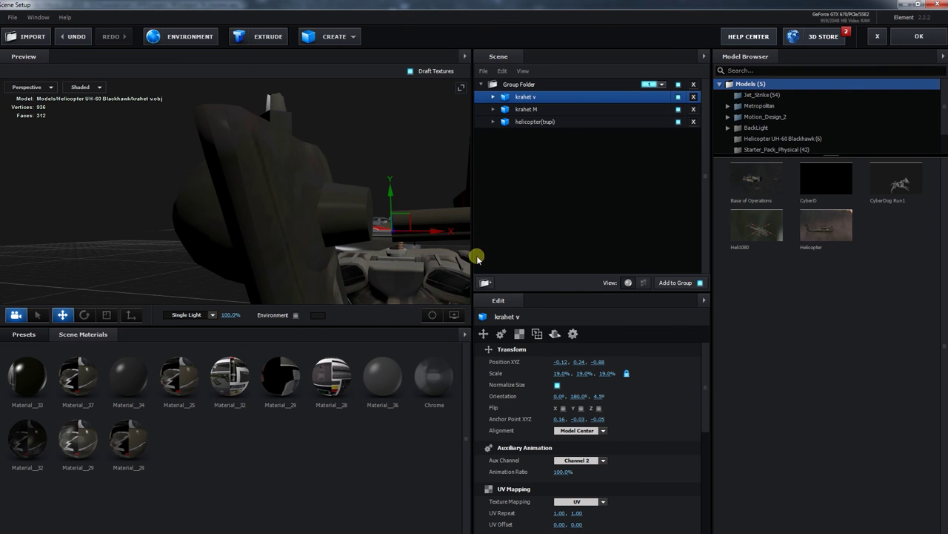
pyautogui.click(600, 420)
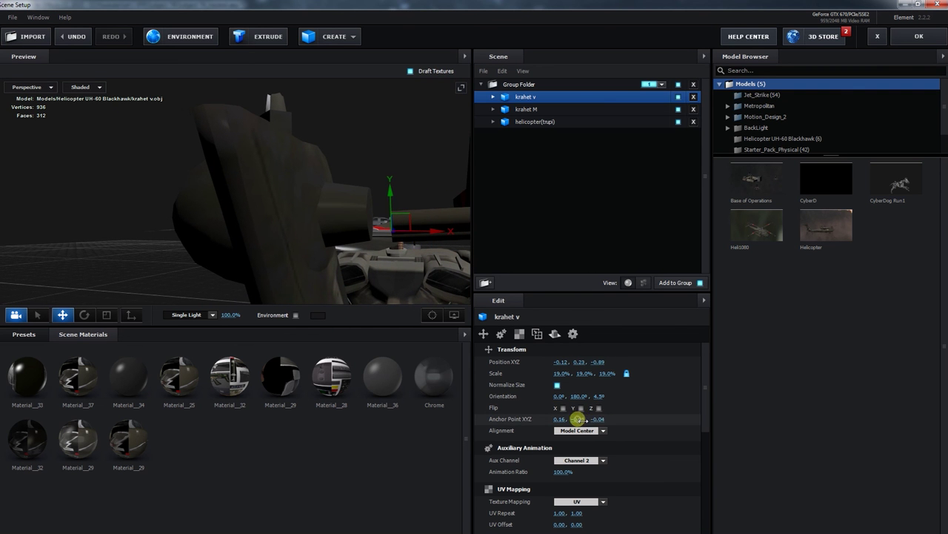
pyautogui.click(598, 397)
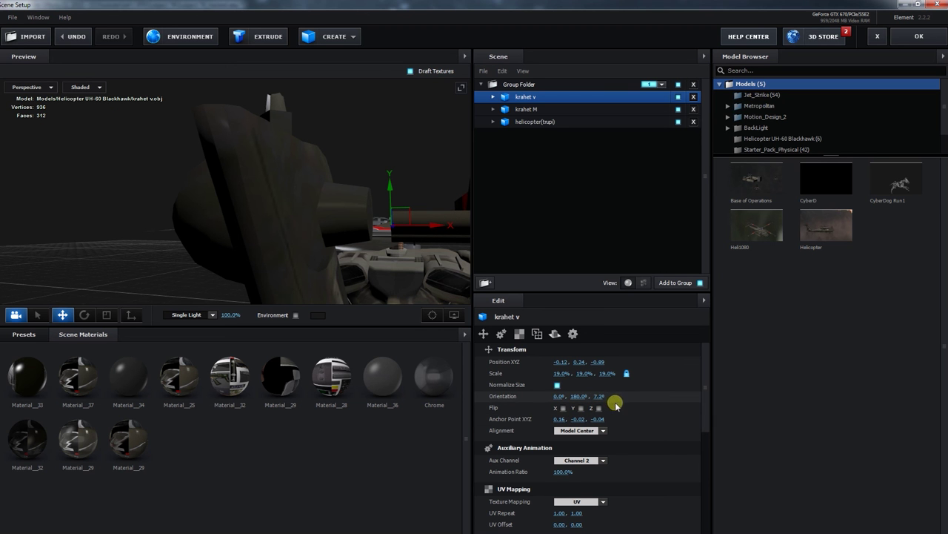
# Step: Set krahet v's alignment to Left, with X position -0.09 and orientation 143°, 180°, 0°
pyautogui.moveTo(559, 395); pyautogui.dragTo(604, 427)
pyautogui.click(604, 431)
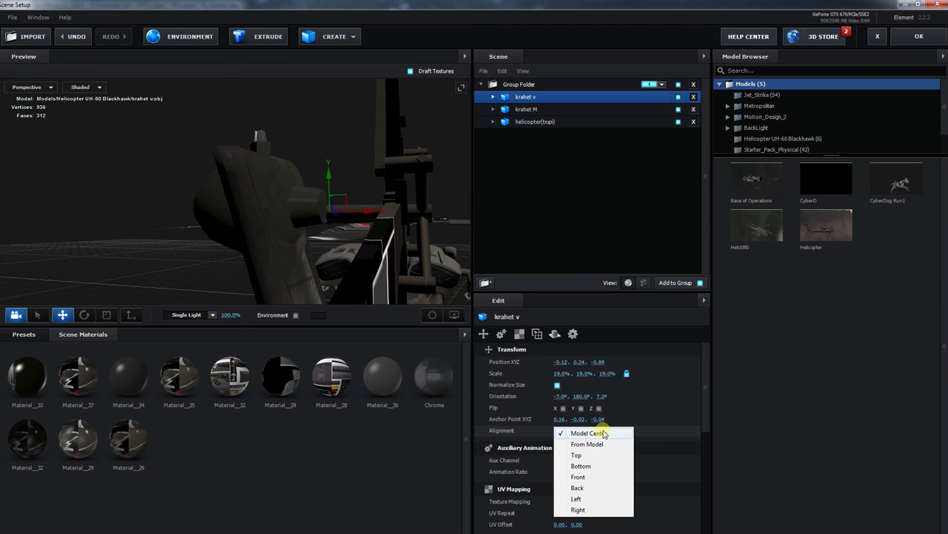
pyautogui.click(595, 499)
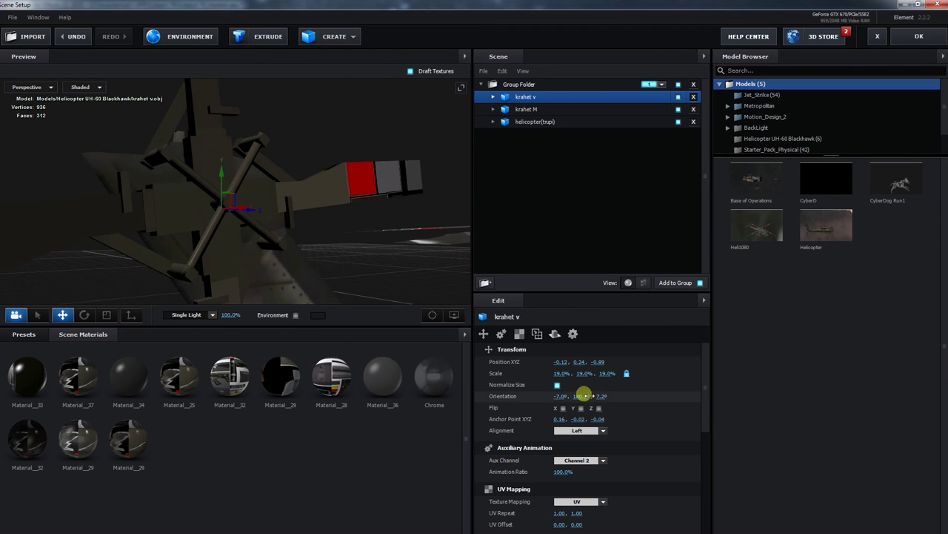
pyautogui.moveTo(585, 395); pyautogui.dragTo(329, 257)
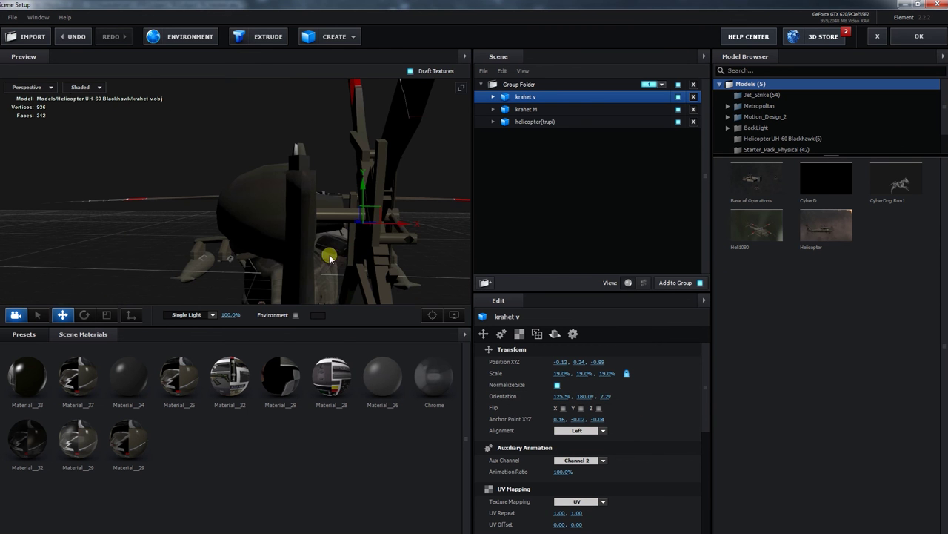
pyautogui.moveTo(394, 223); pyautogui.dragTo(381, 239)
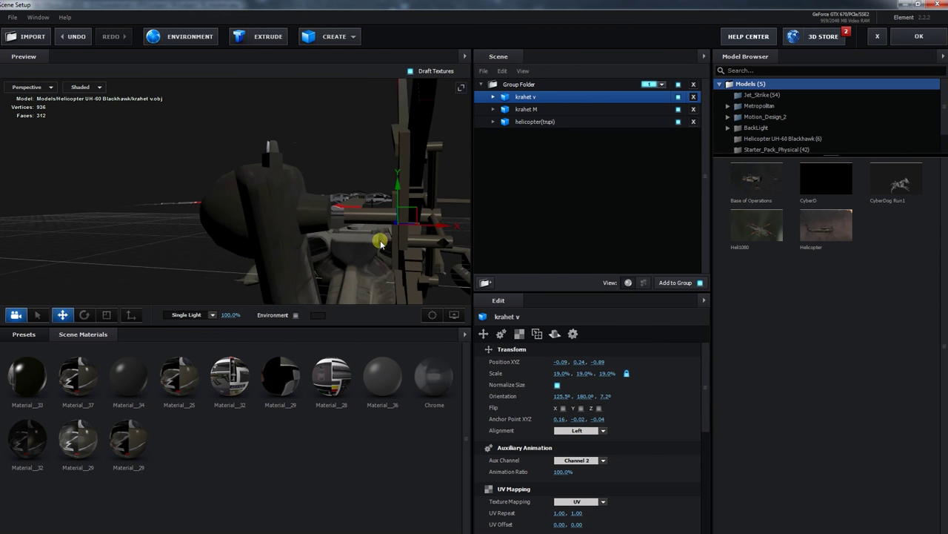
pyautogui.moveTo(563, 397); pyautogui.dragTo(225, 231)
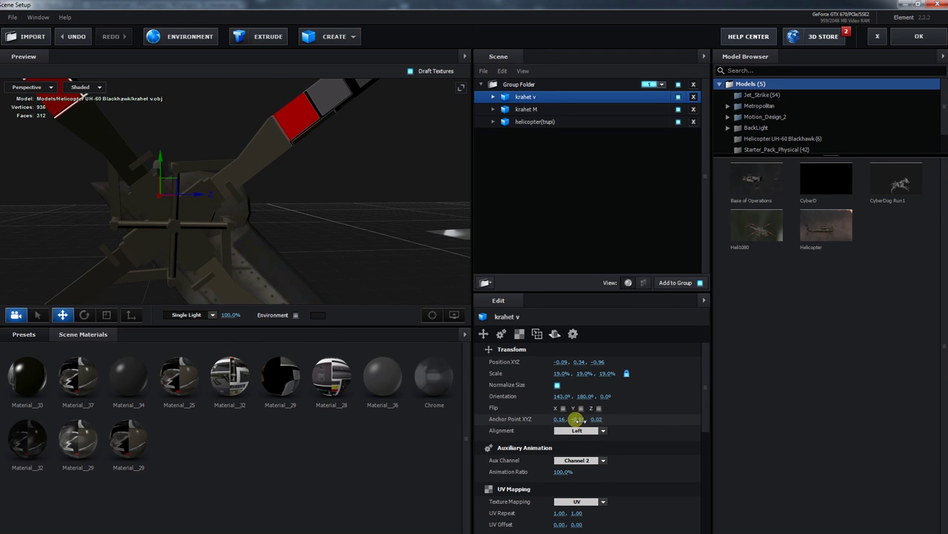
# Step: Try other anchor point values for krahet v and undo those changes
pyautogui.write('.99')
pyautogui.click(577, 419)
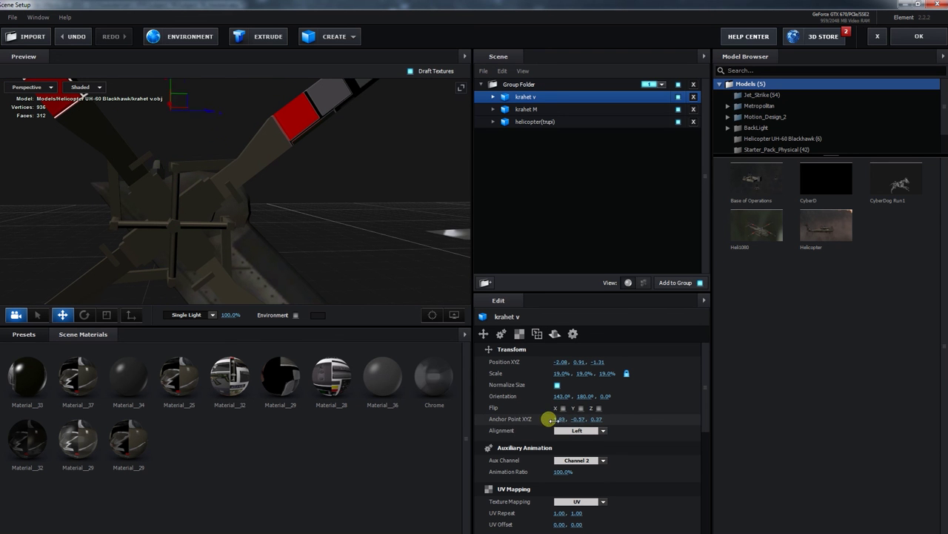
pyautogui.moveTo(257, 226); pyautogui.dragTo(249, 243)
pyautogui.hotkey('ctrl', 'z')
pyautogui.hotkey('ctrl', 'z')
pyautogui.hotkey('ctrl', 'z')
pyautogui.scroll(3, 254, 243)
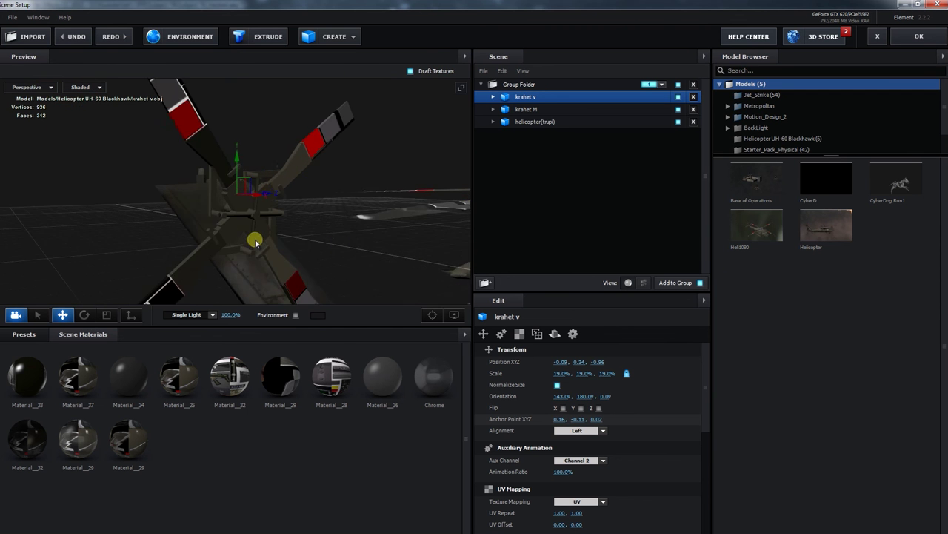
# Step: Set krahet v's anchor point to 0.31, 0.02, -0.01 and test its spin at an X orientation of 176°
pyautogui.moveTo(338, 244)
pyautogui.mouseDown()
pyautogui.moveTo(316, 251)
pyautogui.moveTo(324, 244)
pyautogui.mouseUp()
pyautogui.click(577, 419)
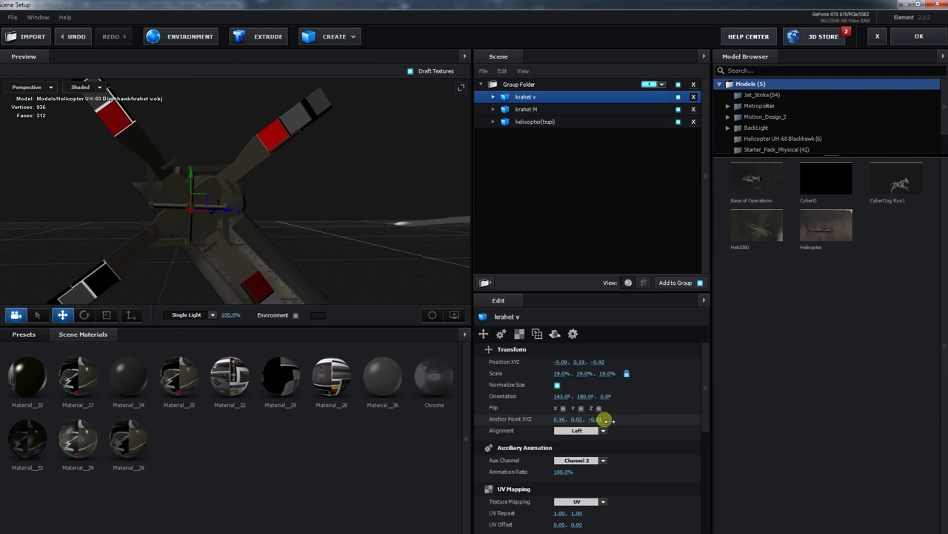
pyautogui.moveTo(294, 277); pyautogui.dragTo(324, 267)
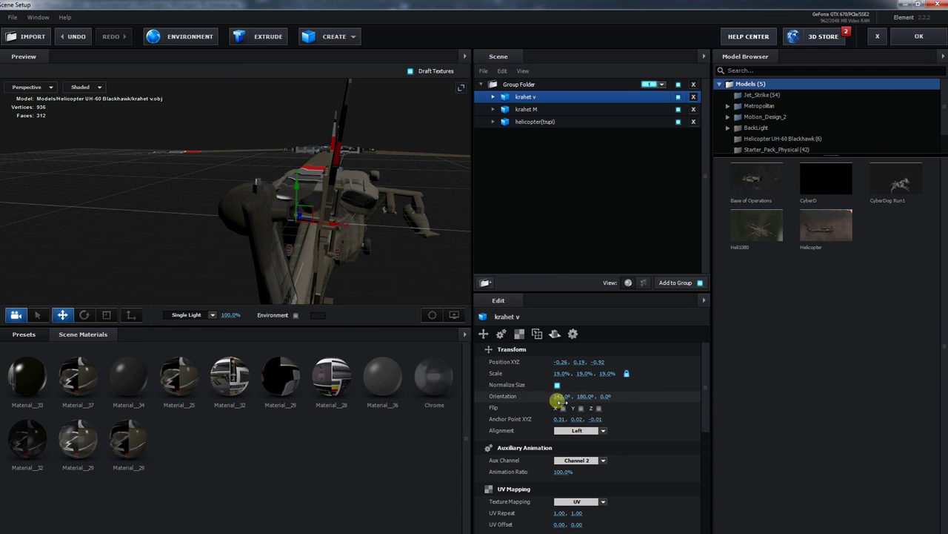
pyautogui.moveTo(556, 395); pyautogui.dragTo(565, 371)
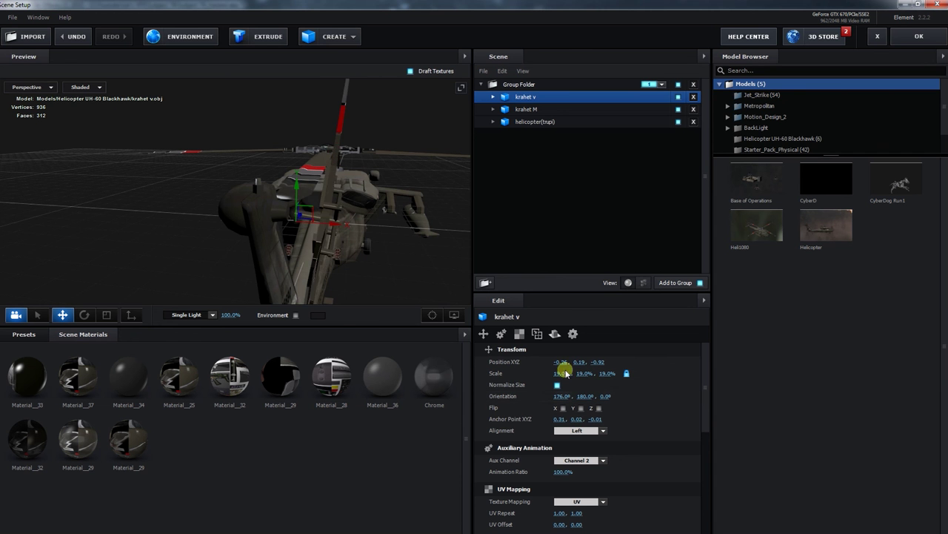
pyautogui.moveTo(390, 266); pyautogui.dragTo(332, 258)
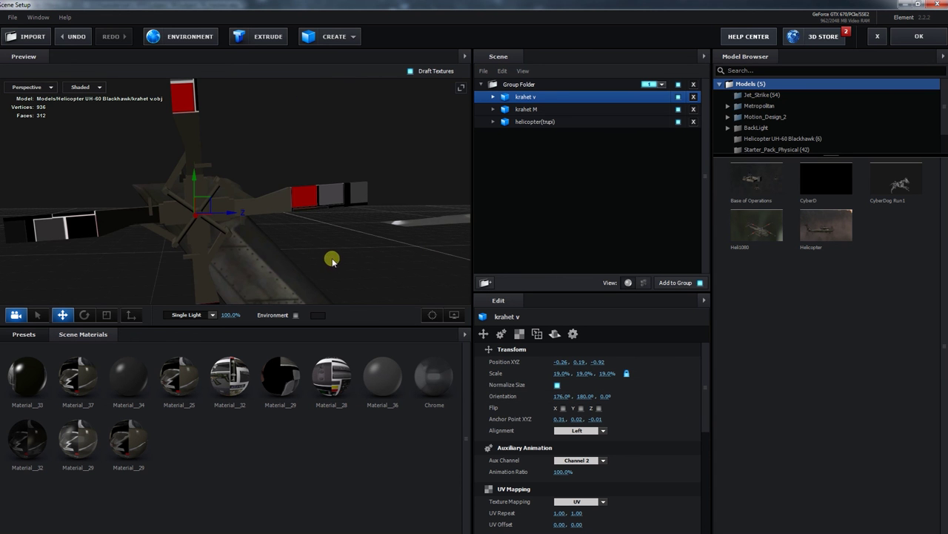
# Step: Delete krahet v from the scene and add a fresh copy from the Helicopter UH-60 Blackhawk models
pyautogui.click(526, 109)
pyautogui.click(525, 97)
pyautogui.press('Delete')
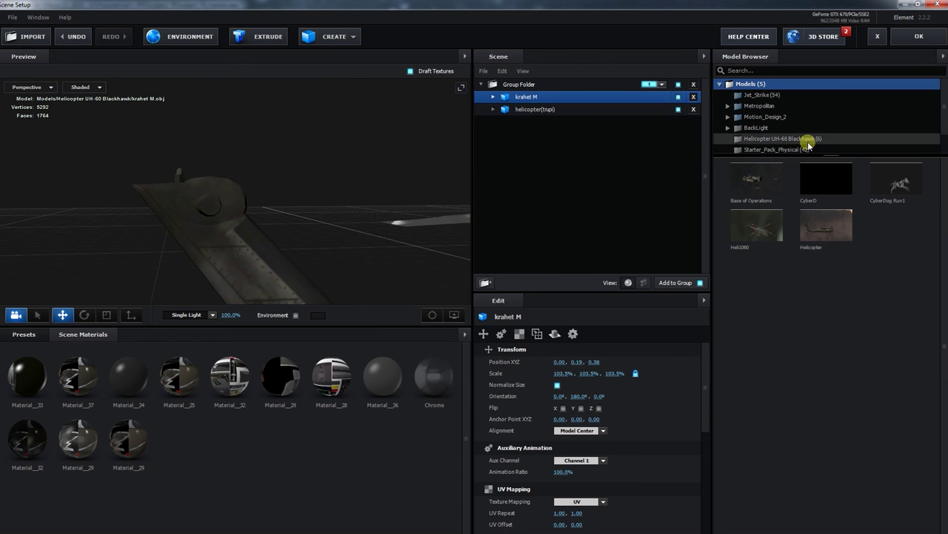
pyautogui.click(752, 139)
pyautogui.click(890, 185)
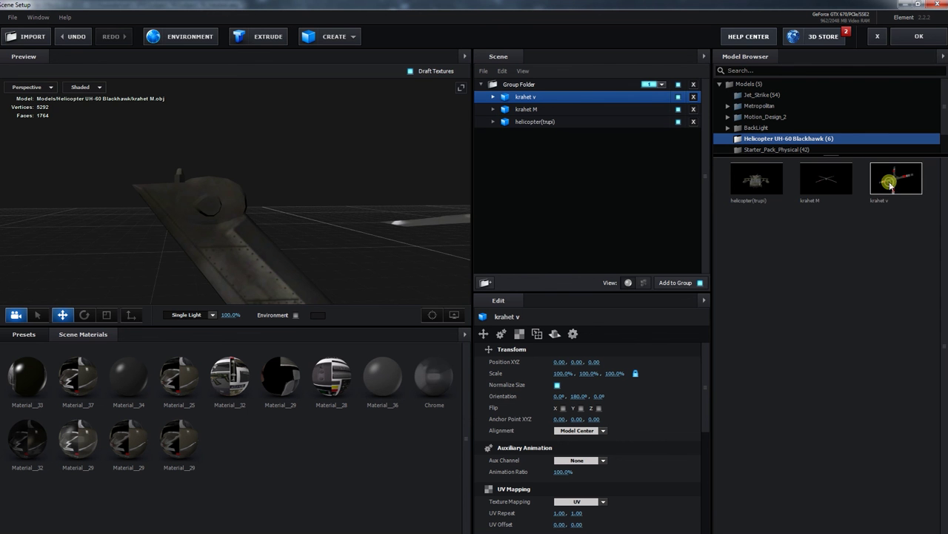
# Step: Move the new krahet v tail rotor to the tail fin at position 0.18, 0.24, -0.94
pyautogui.scroll(-5, 376, 153)
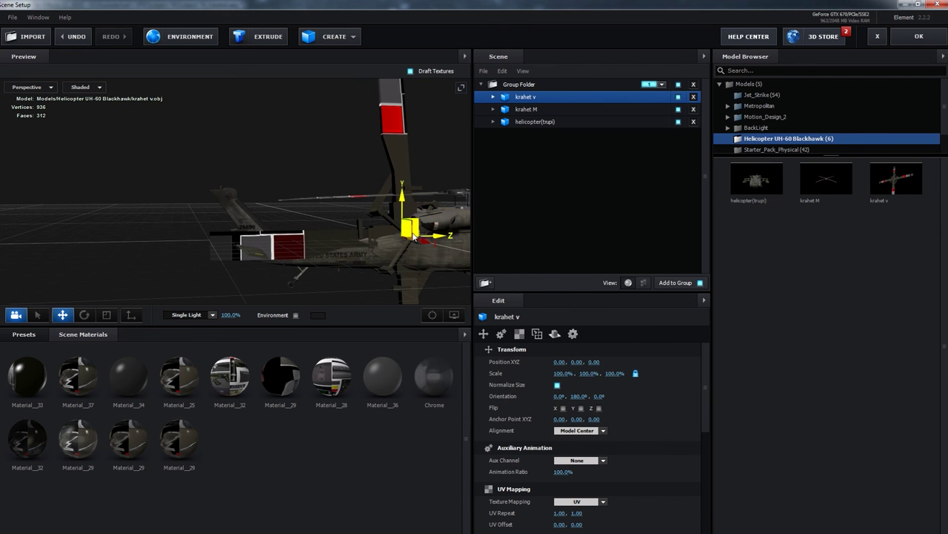
pyautogui.moveTo(418, 231); pyautogui.dragTo(237, 204)
pyautogui.moveTo(338, 165); pyautogui.dragTo(260, 163)
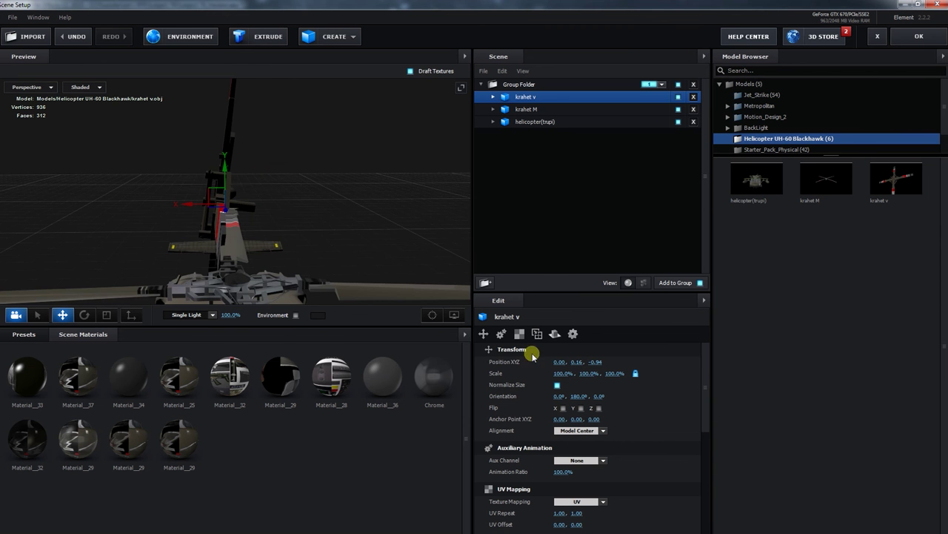
pyautogui.moveTo(215, 199); pyautogui.dragTo(182, 180)
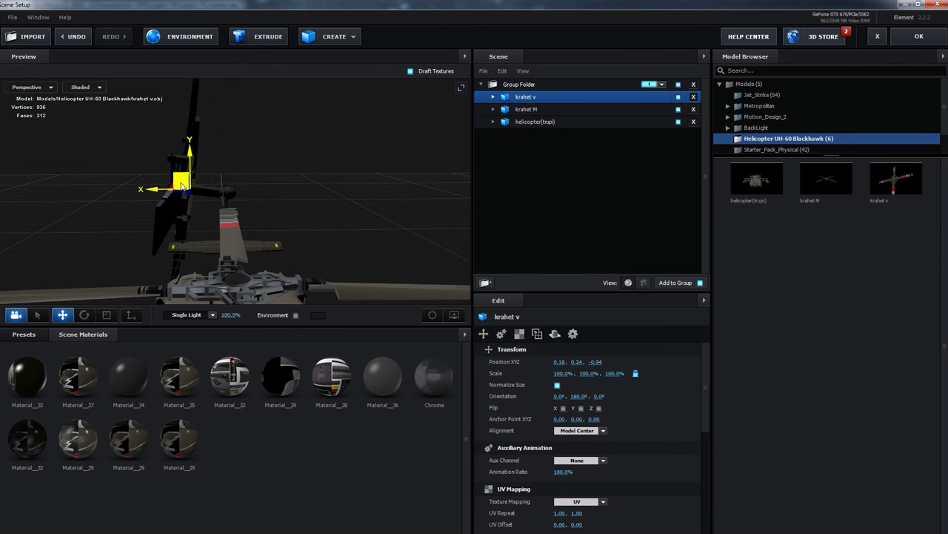
pyautogui.moveTo(114, 180); pyautogui.dragTo(204, 174)
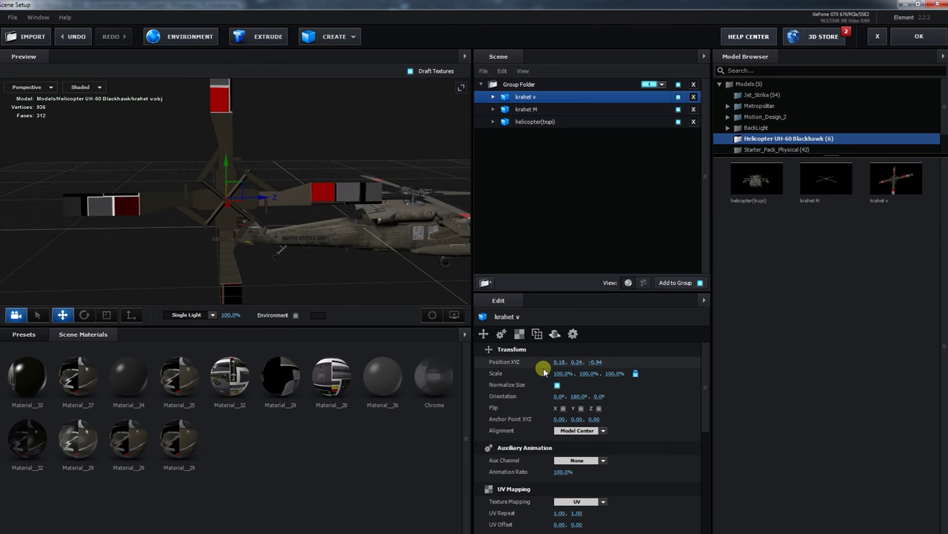
# Step: Test the fresh krahet v's spin at an X orientation of 256.5° and undo back to the original tail rotor
pyautogui.click(560, 397)
pyautogui.moveTo(559, 397); pyautogui.dragTo(843, 424)
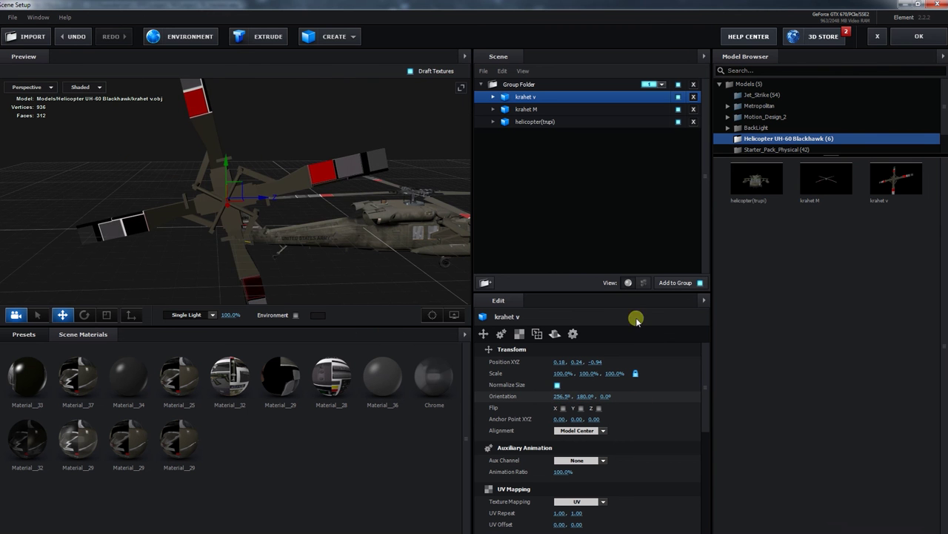
pyautogui.hotkey('ctrl', 'z')
pyautogui.hotkey('ctrl', 'z')
pyautogui.hotkey('ctrl', 'z')
pyautogui.hotkey('ctrl', 'z')
pyautogui.hotkey('ctrl', 'z')
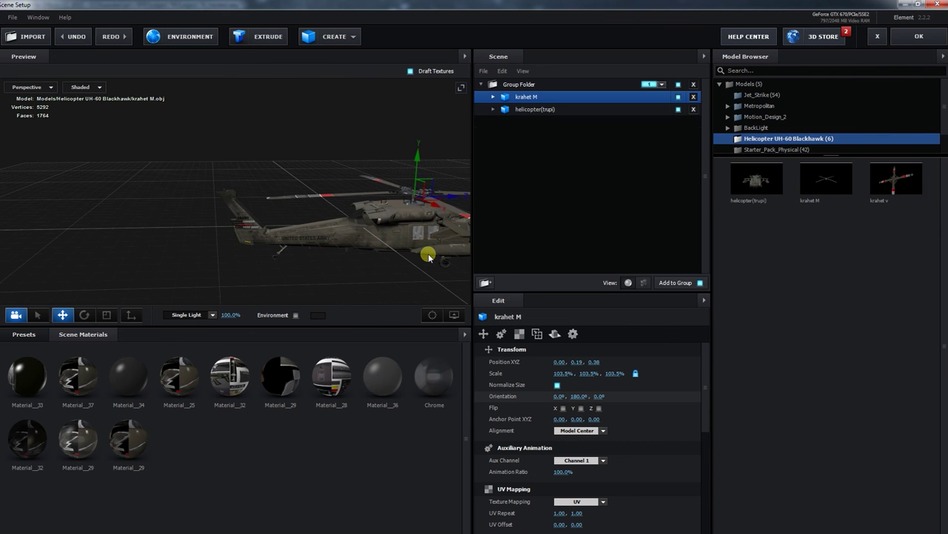
# Step: Set the original krahet v's anchor point to 0.15, 0.03, 0.10 and tilt its Z orientation to 7.5°
pyautogui.moveTo(428, 256); pyautogui.dragTo(269, 208)
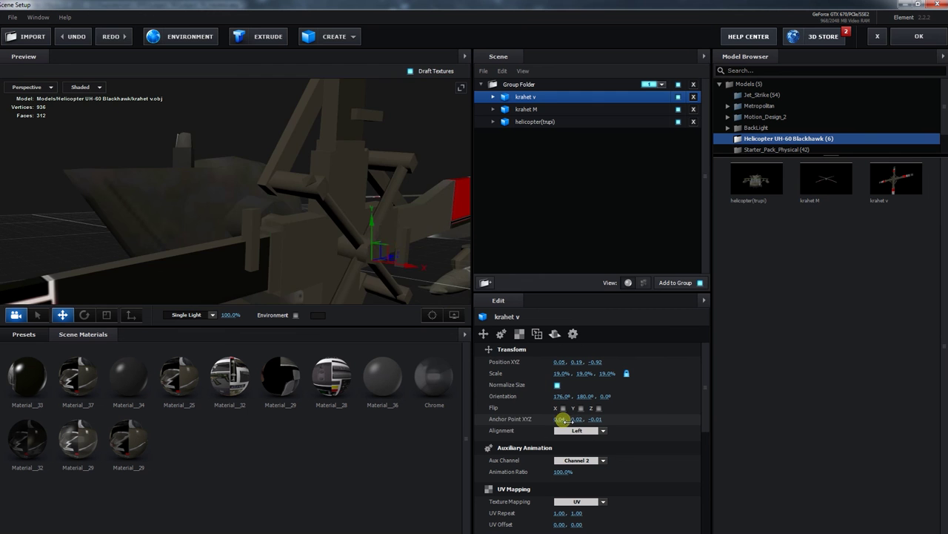
pyautogui.moveTo(412, 275); pyautogui.dragTo(396, 254)
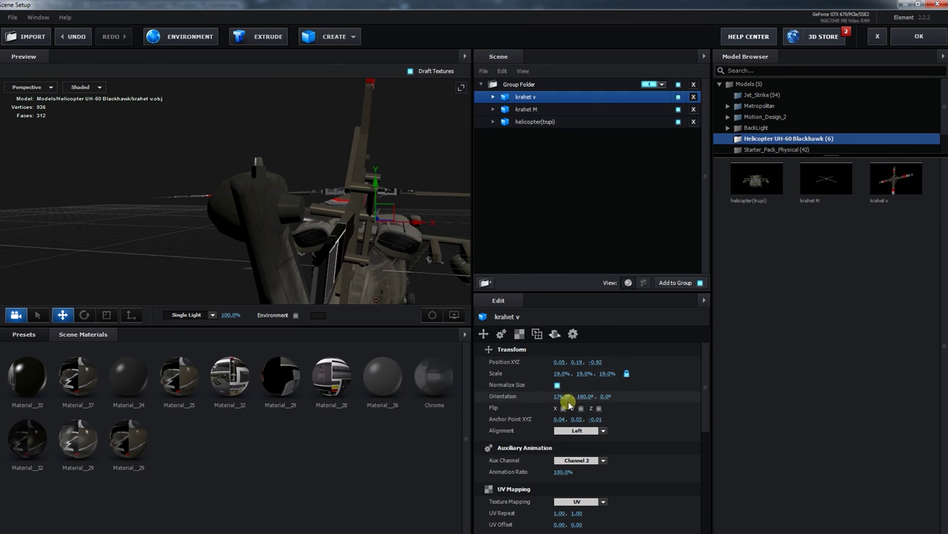
pyautogui.moveTo(600, 420); pyautogui.dragTo(597, 420)
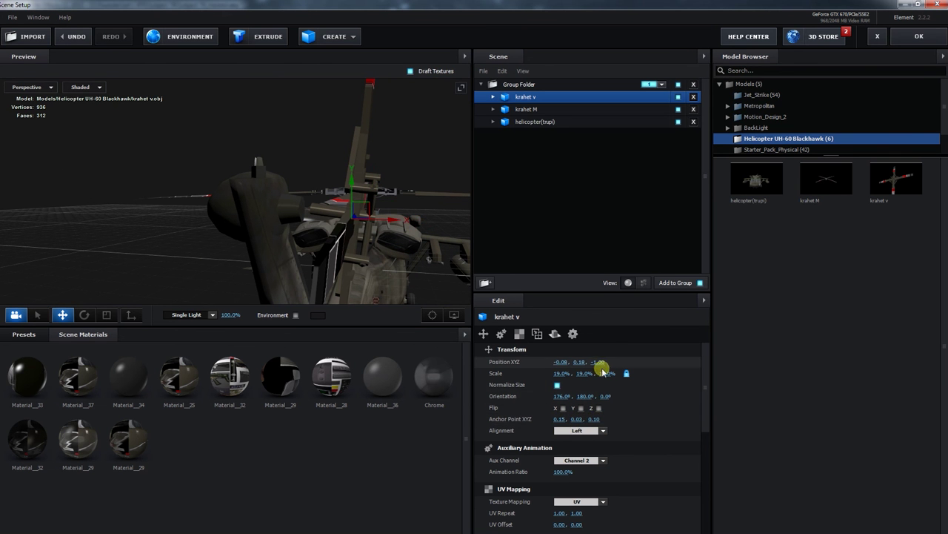
pyautogui.moveTo(606, 392); pyautogui.dragTo(608, 392)
pyautogui.moveTo(436, 268); pyautogui.dragTo(369, 258)
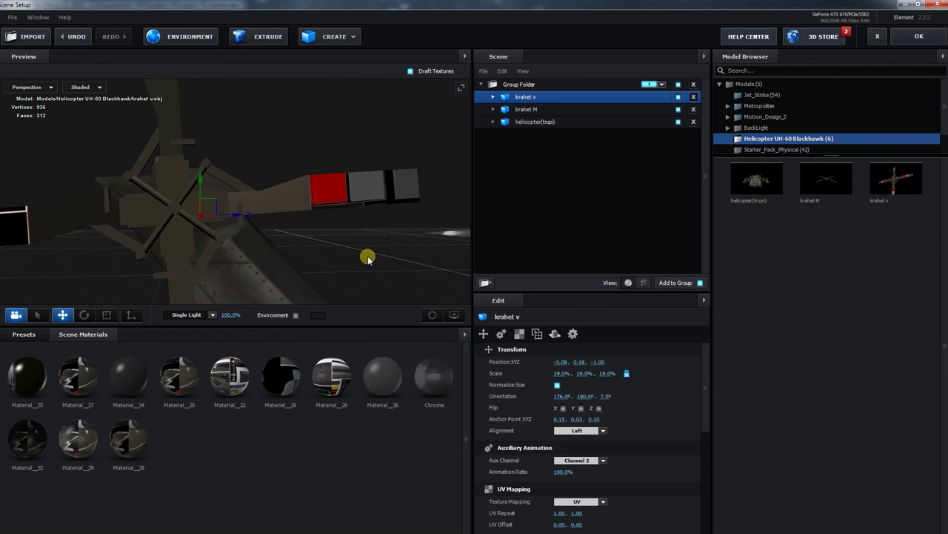
# Step: Change krahet v's alignment to Model Center and set its anchor point to 0.02, 0.01, -0.01
pyautogui.click(576, 429)
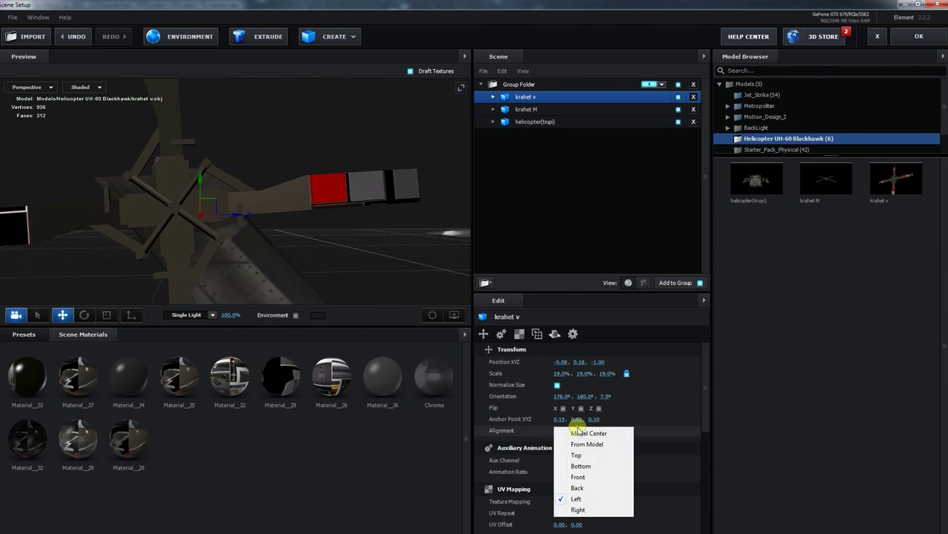
pyautogui.click(595, 437)
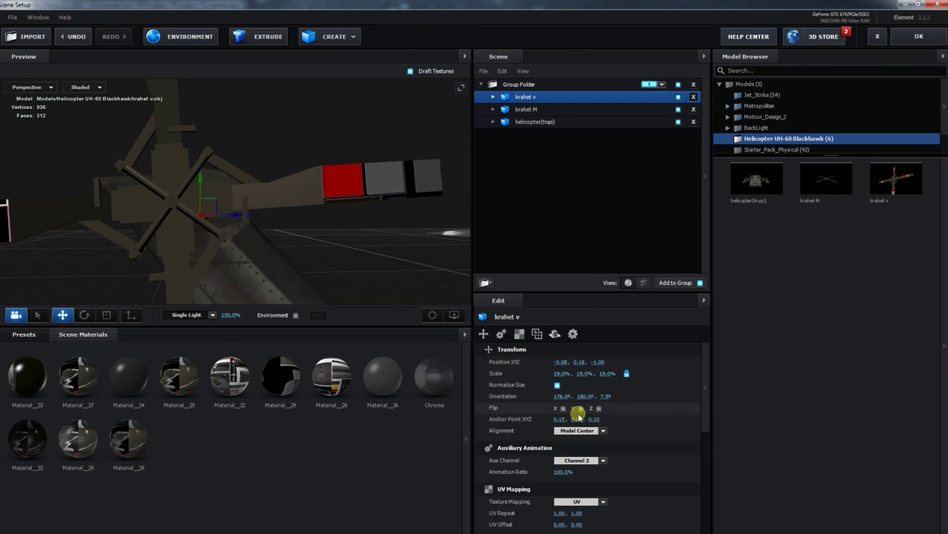
pyautogui.moveTo(572, 416); pyautogui.dragTo(575, 419)
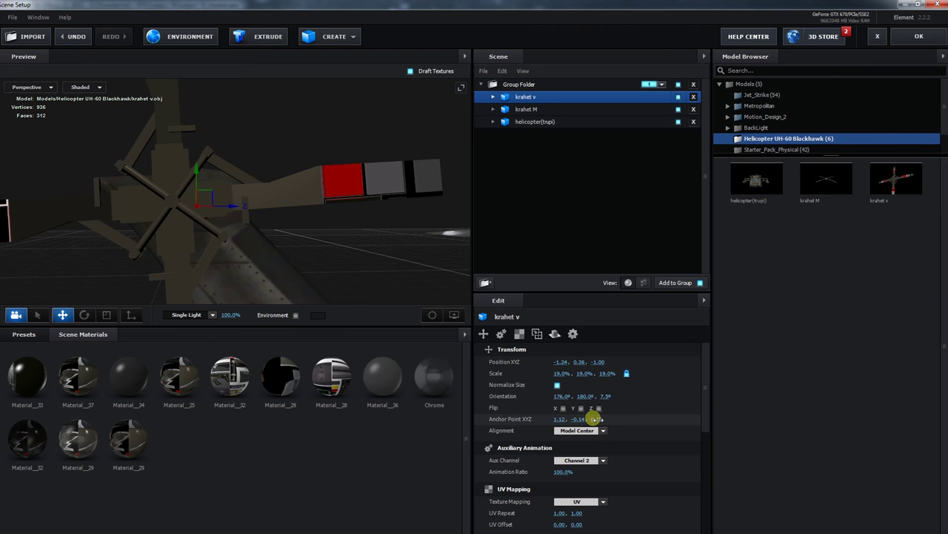
pyautogui.moveTo(339, 260); pyautogui.dragTo(377, 266)
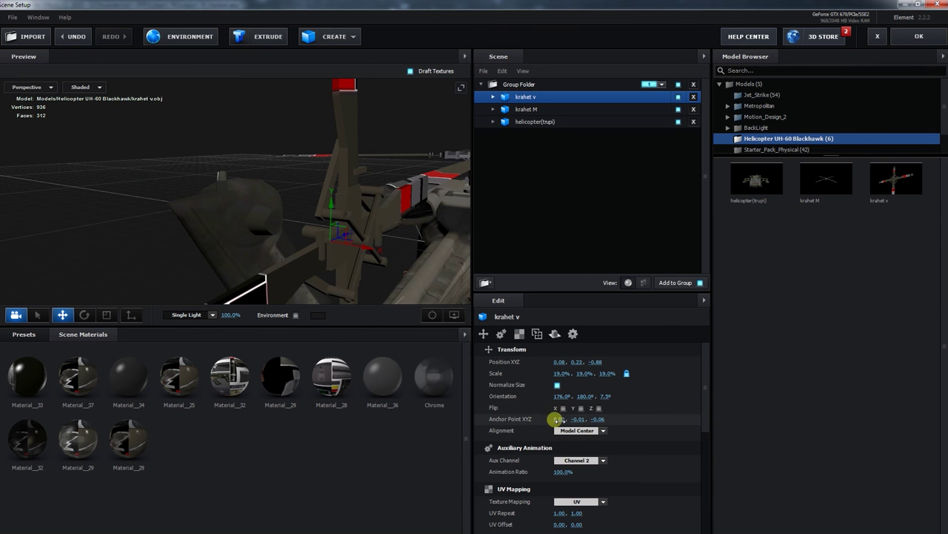
pyautogui.moveTo(426, 293); pyautogui.dragTo(370, 274)
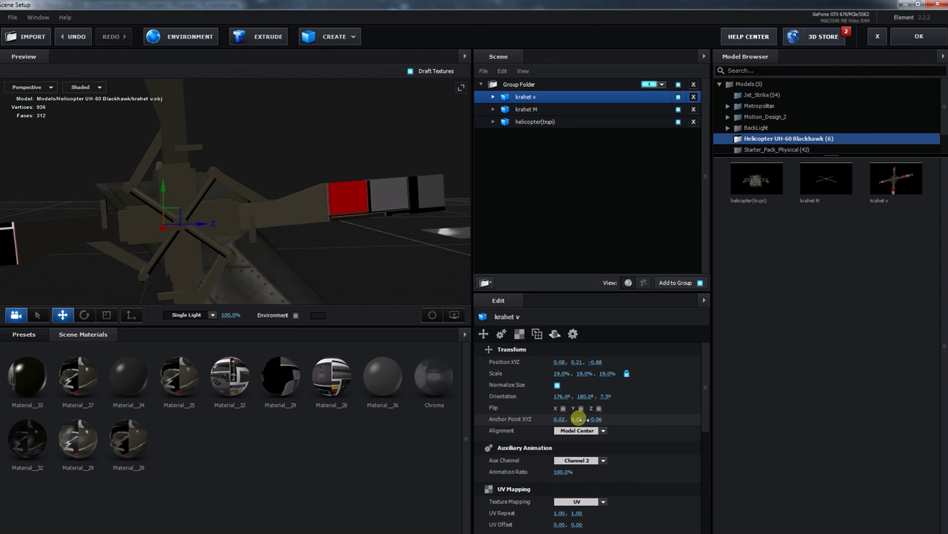
pyautogui.moveTo(597, 421); pyautogui.dragTo(599, 421)
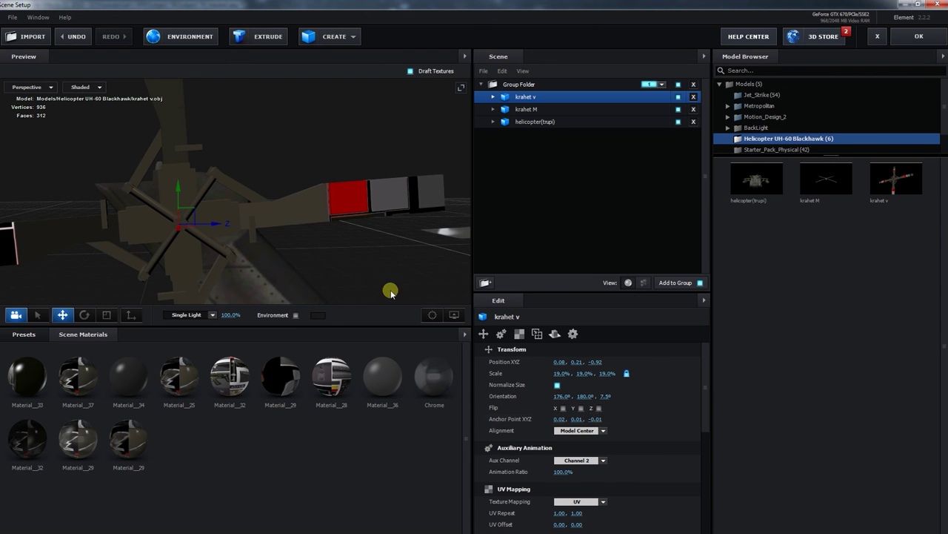
# Step: Test krahet v's spin at X orientations of -15° and 80.5°, and raise its Y position to 0.25
pyautogui.moveTo(390, 289); pyautogui.dragTo(307, 277)
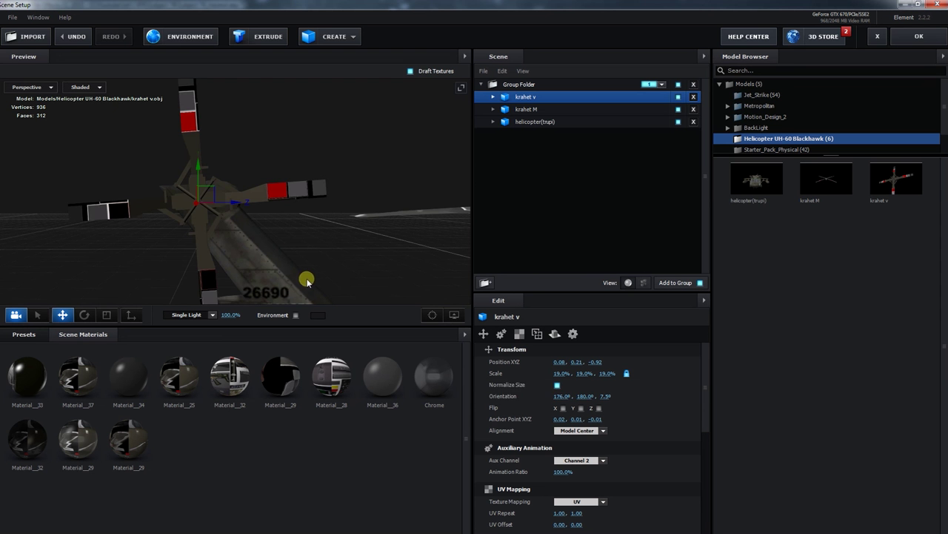
pyautogui.moveTo(561, 396); pyautogui.dragTo(351, 379)
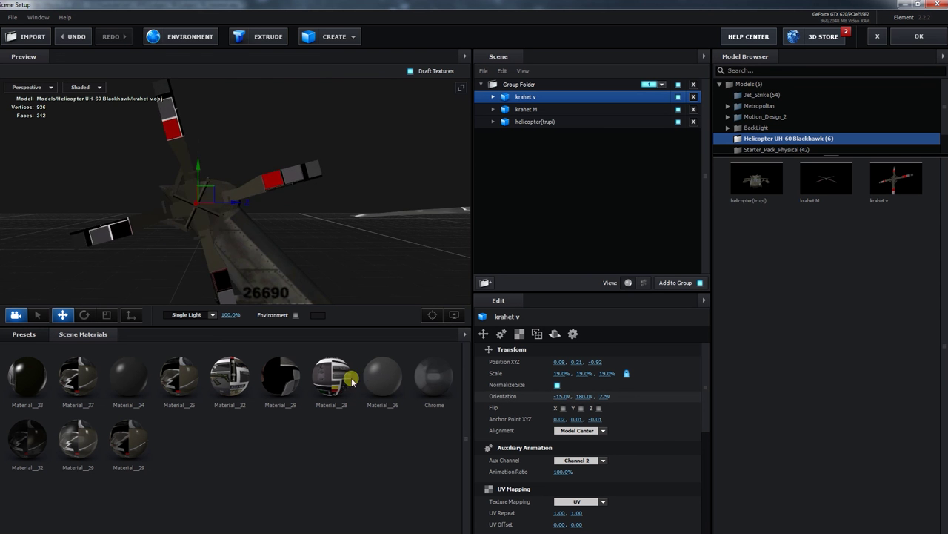
pyautogui.moveTo(159, 247); pyautogui.dragTo(275, 260)
pyautogui.moveTo(564, 398); pyautogui.dragTo(374, 117)
pyautogui.moveTo(333, 92); pyautogui.dragTo(354, 40)
pyautogui.scroll(-2, 384, 126)
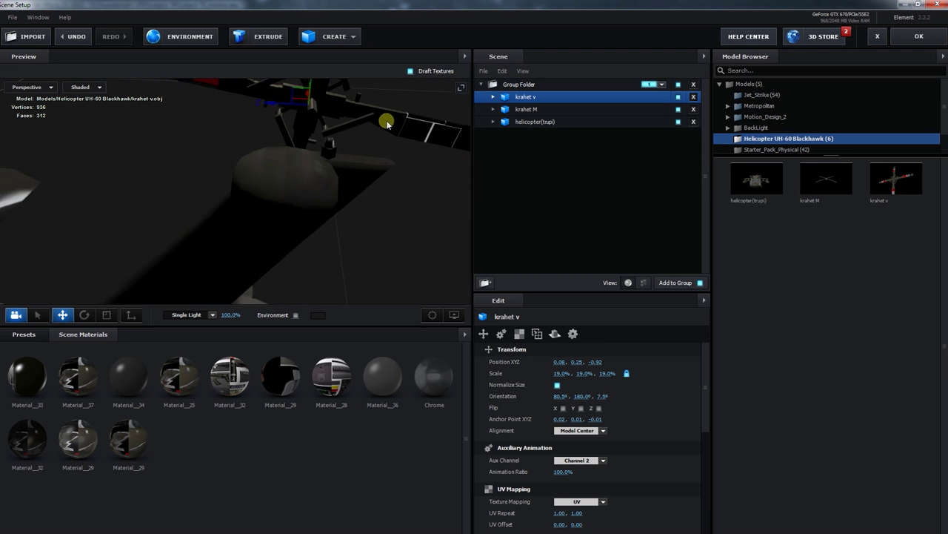
# Step: Shift krahet v's anchor point to 0.14, 0.00, -0.03 and set its Z orientation to 5.9°
pyautogui.moveTo(388, 123); pyautogui.dragTo(298, 128)
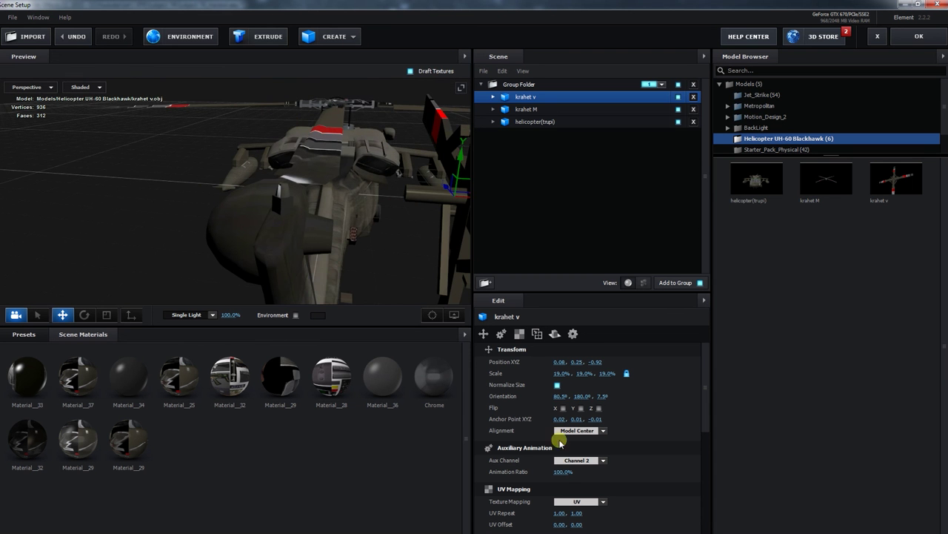
pyautogui.moveTo(581, 420); pyautogui.dragTo(595, 420)
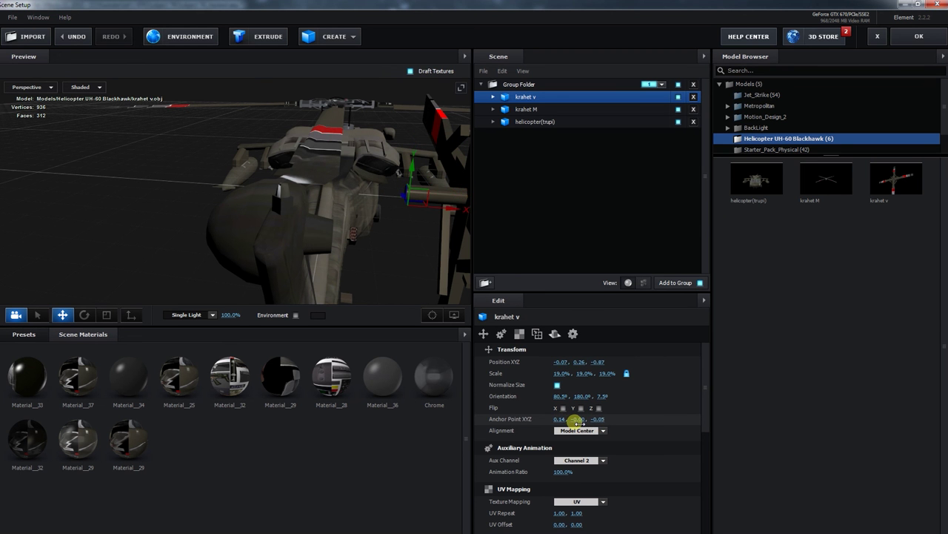
pyautogui.moveTo(438, 258); pyautogui.dragTo(387, 251)
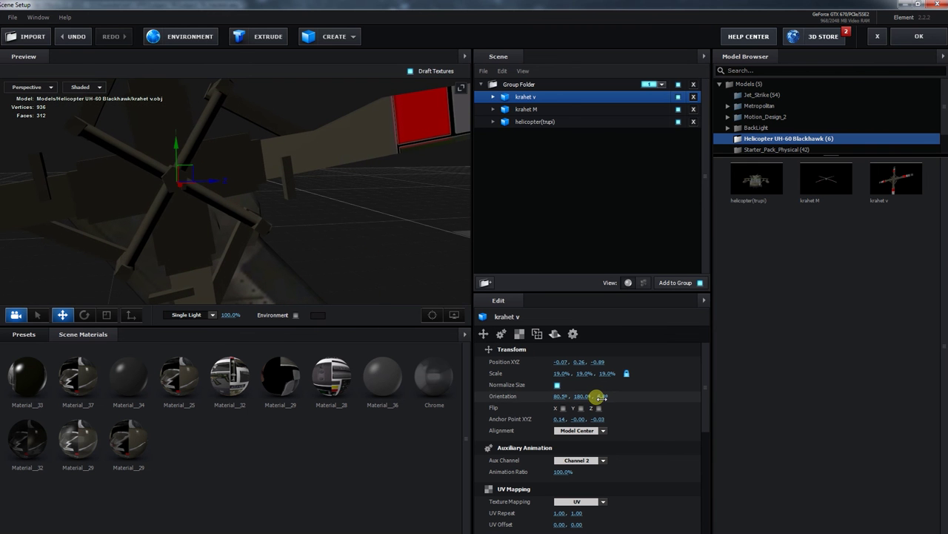
pyautogui.moveTo(598, 397); pyautogui.dragTo(594, 398)
# Step: Test krahet v's spin at an X orientation of -41° and scale it to 20.5%
pyautogui.moveTo(286, 197); pyautogui.dragTo(309, 214)
pyautogui.moveTo(565, 395); pyautogui.dragTo(478, 393)
pyautogui.moveTo(386, 247); pyautogui.dragTo(326, 247)
pyautogui.moveTo(557, 373)
pyautogui.mouseDown()
pyautogui.moveTo(538, 373)
pyautogui.moveTo(560, 372)
pyautogui.mouseUp()
# Step: Exit the scene setup without saving the tail rotor changes
pyautogui.click(878, 36)
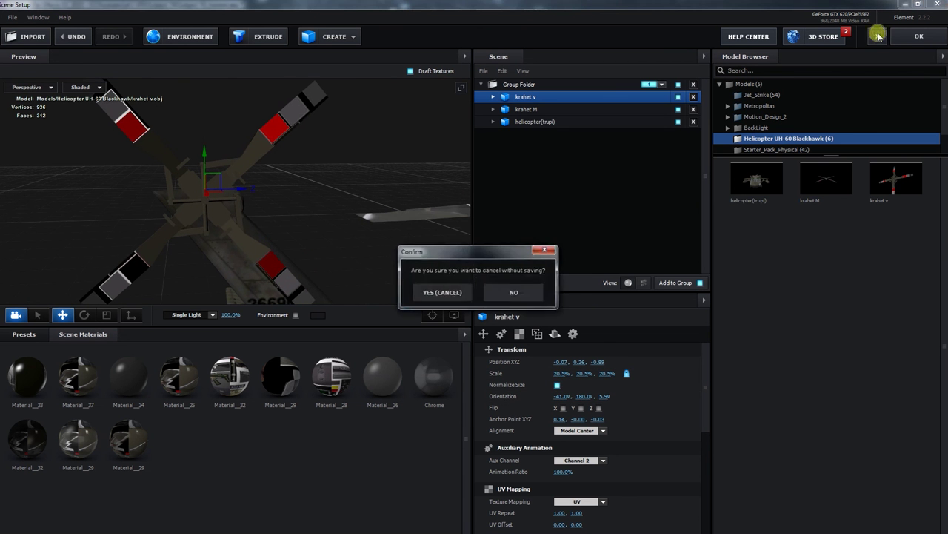
pyautogui.click(455, 293)
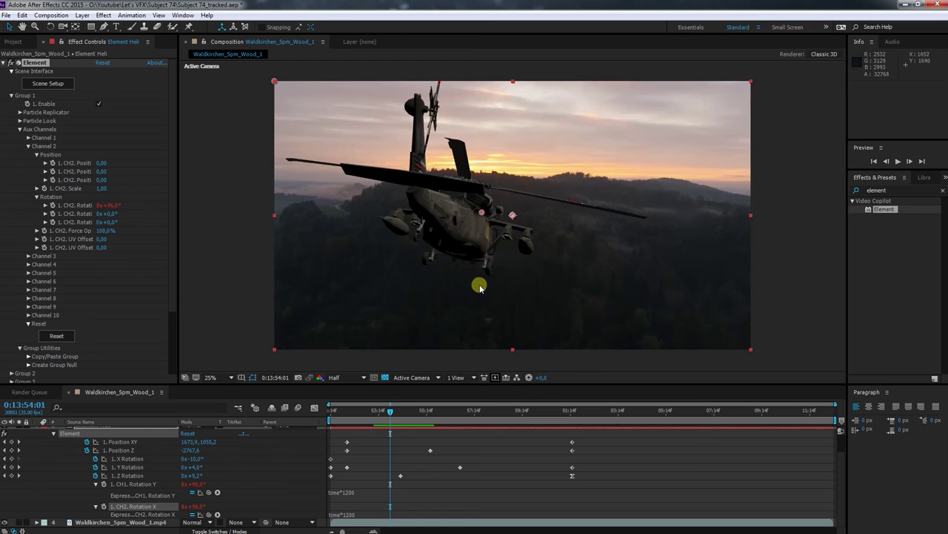
# Step: Play back the helicopter flight in the composition and move the current time to 0:13:53:18
pyautogui.press(',')
pyautogui.press('space')
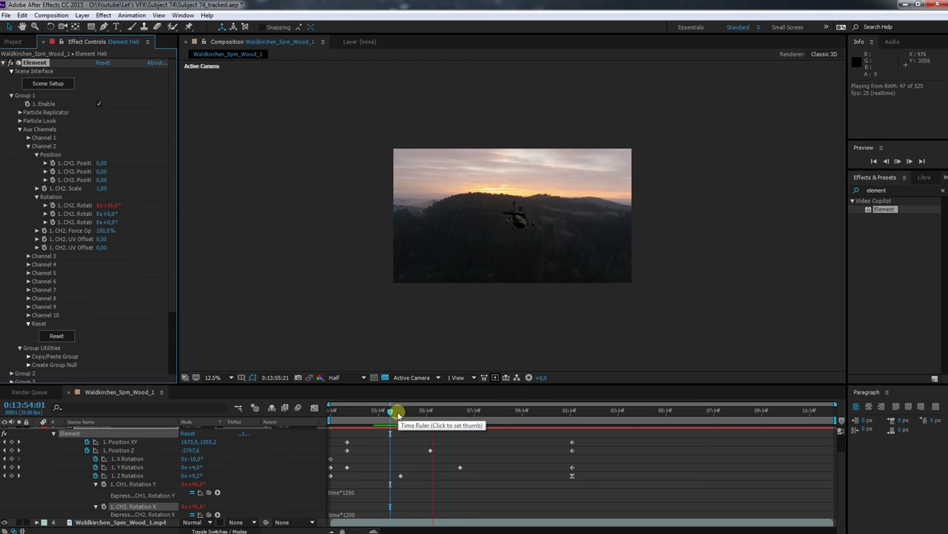
pyautogui.click(382, 411)
pyautogui.press('space')
pyautogui.moveTo(385, 413); pyautogui.dragTo(381, 410)
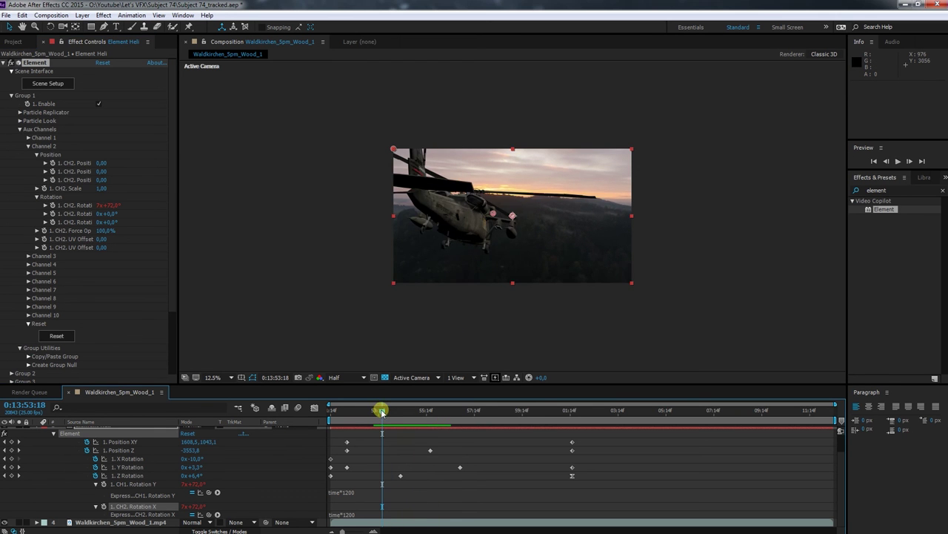